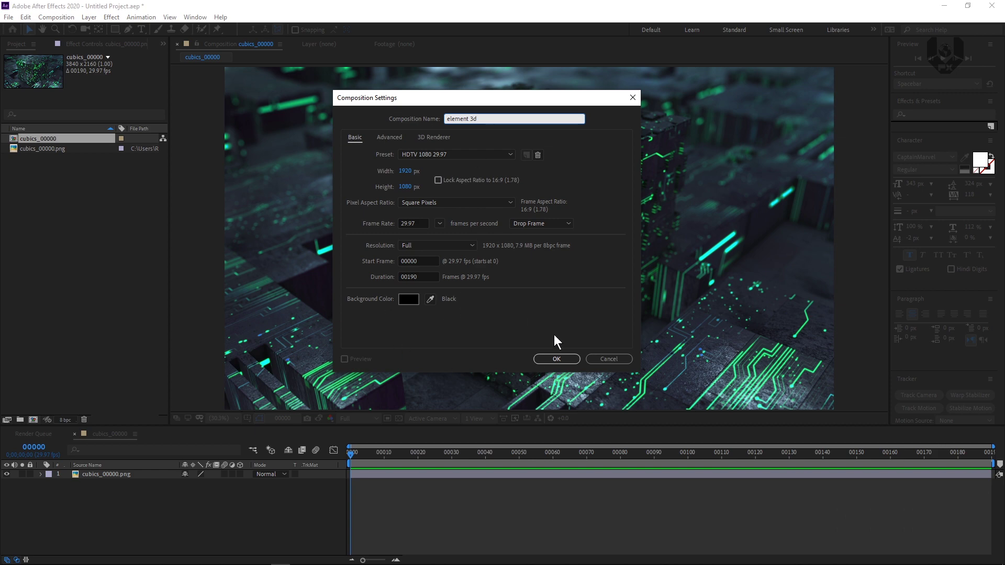
Create the 1920 x 1080 composition "element 3d" and add a black solid layer named "black solid" to it
left_click(567, 359)
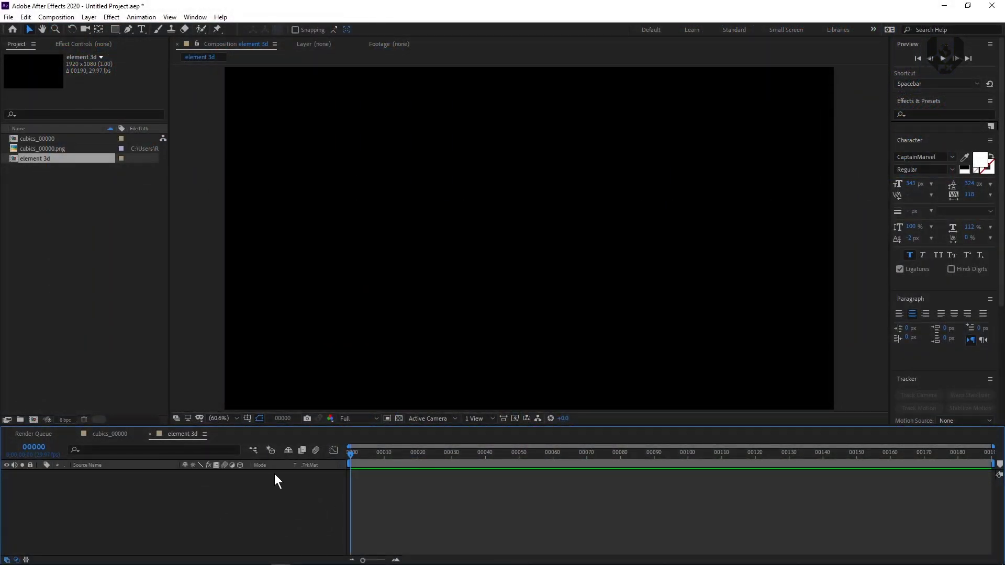
right_click(225, 518)
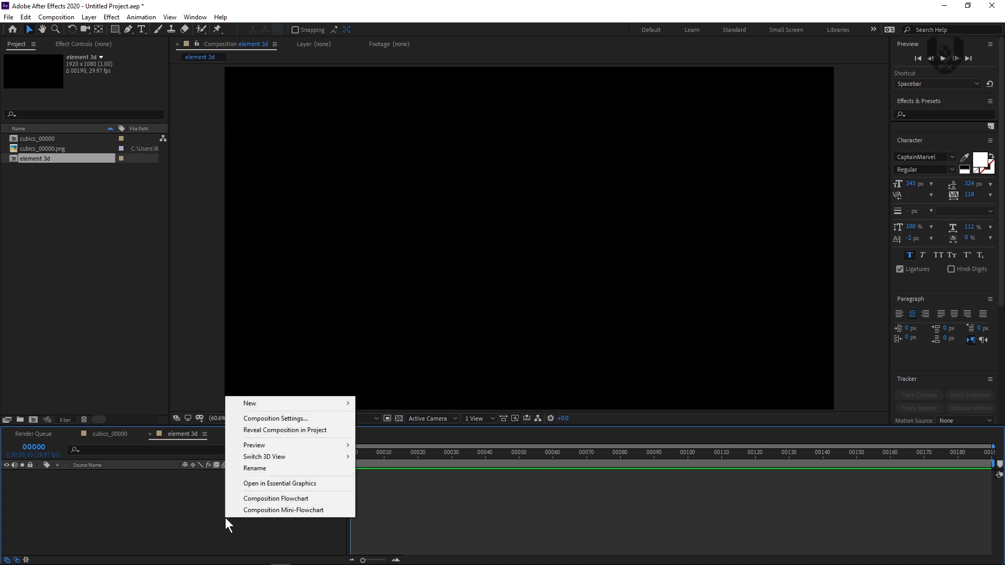
mouse_move(280, 403)
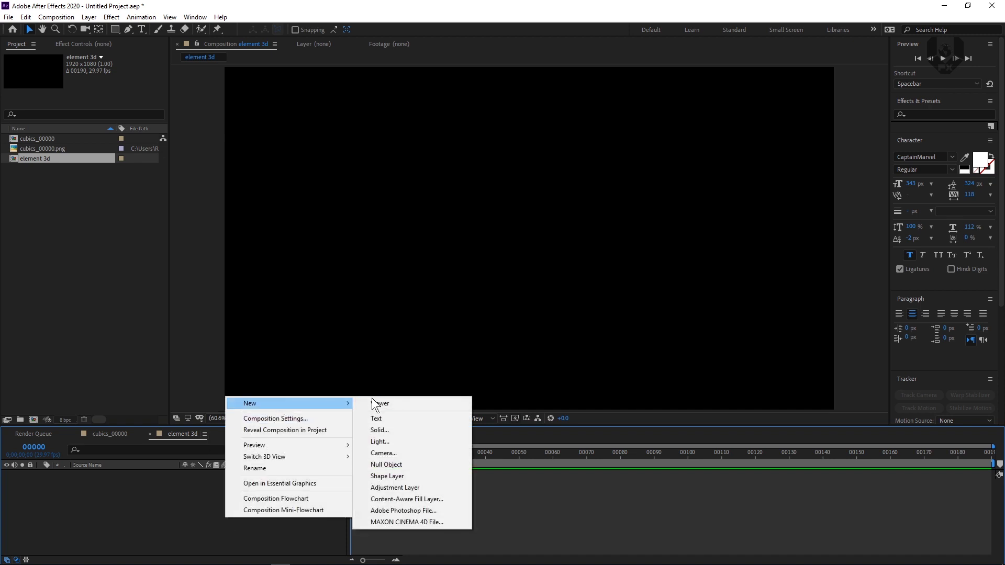
left_click(407, 430)
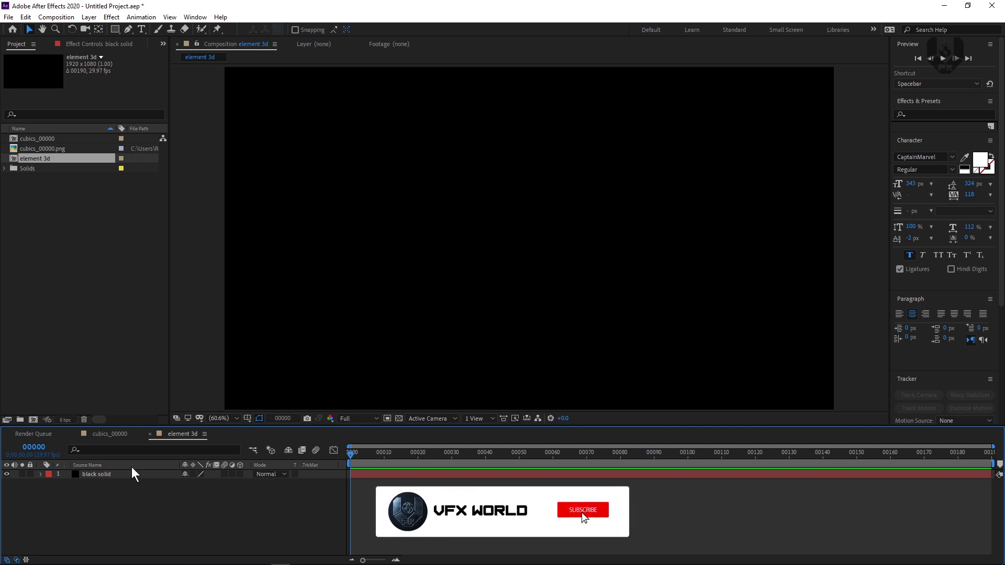
From the cubics_00000 composition, switch to the displacement map generator and generate a 1000-iteration map without the last two object types
left_click(116, 435)
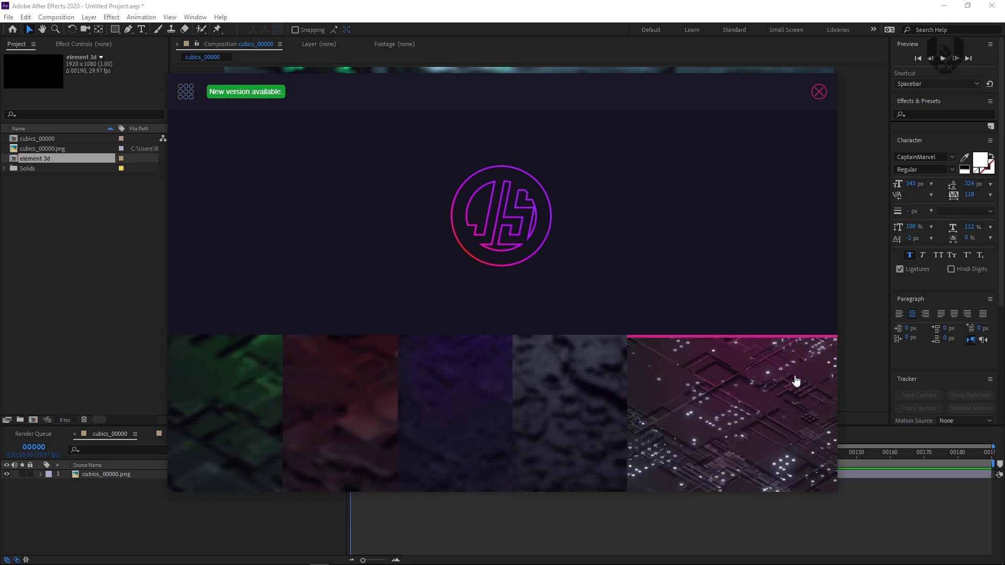
left_click(235, 419)
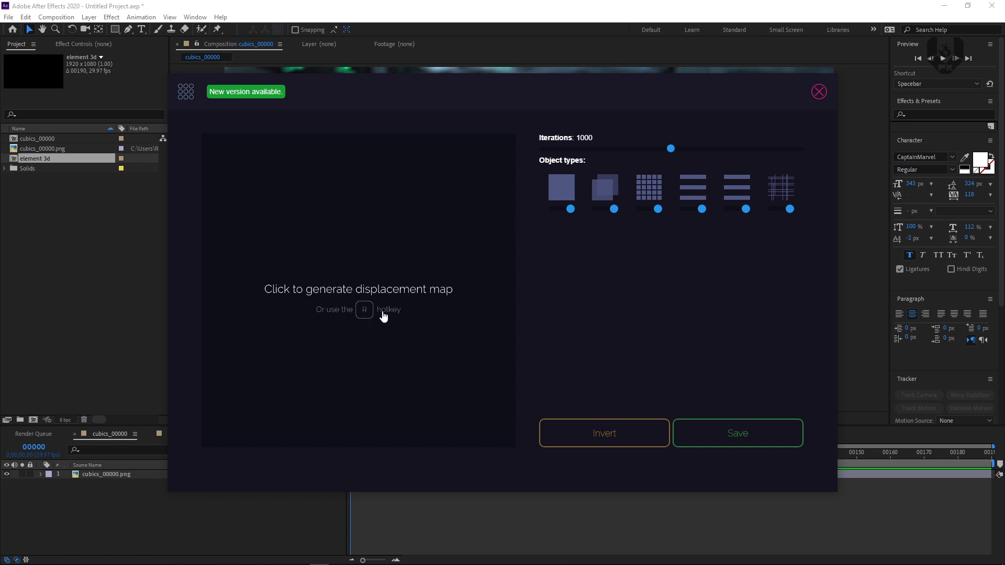
left_click(366, 397)
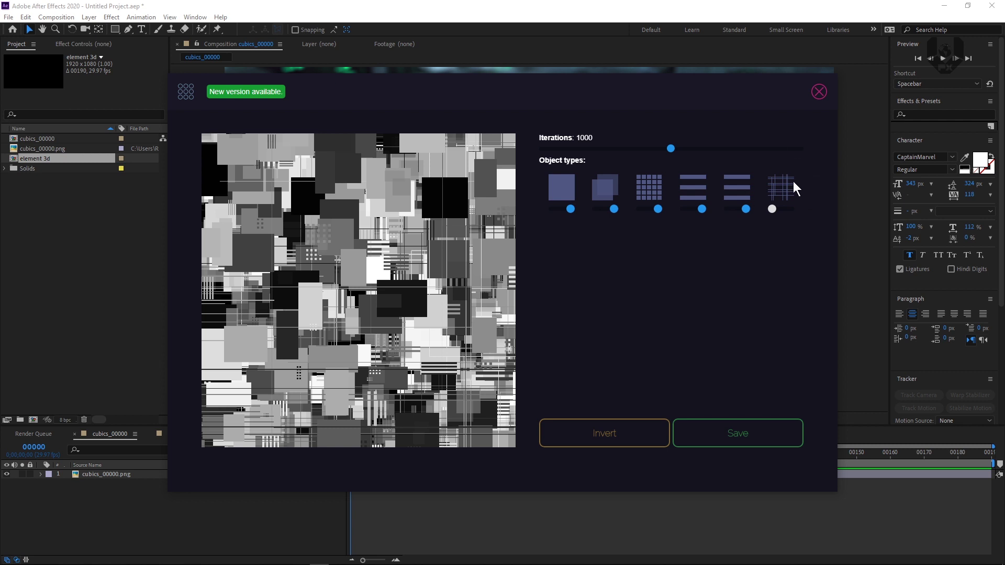
left_click(749, 211)
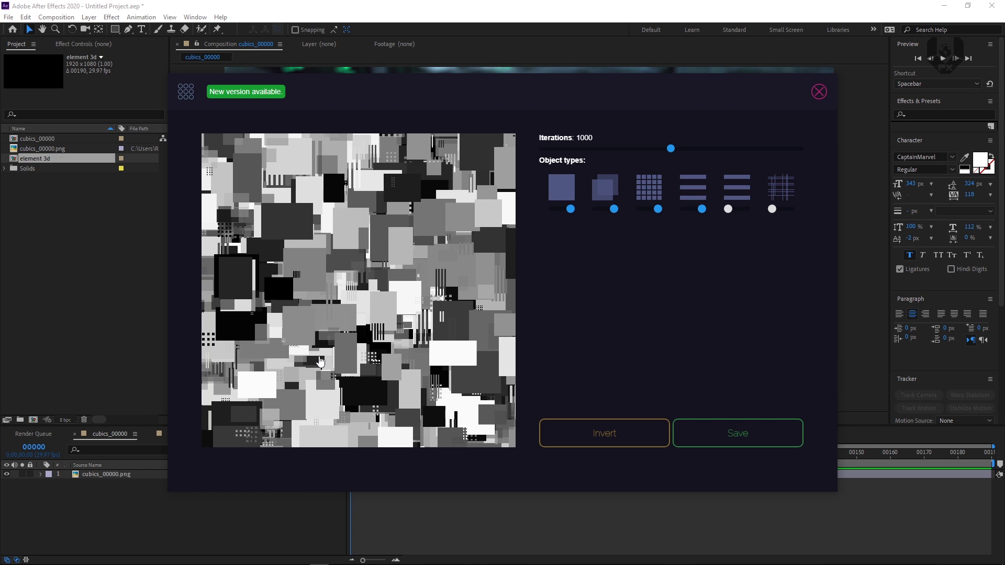
Generate a sprite-based displacement map using the JS2 Classic set, and close the map generator
left_click(186, 92)
left_click(208, 193)
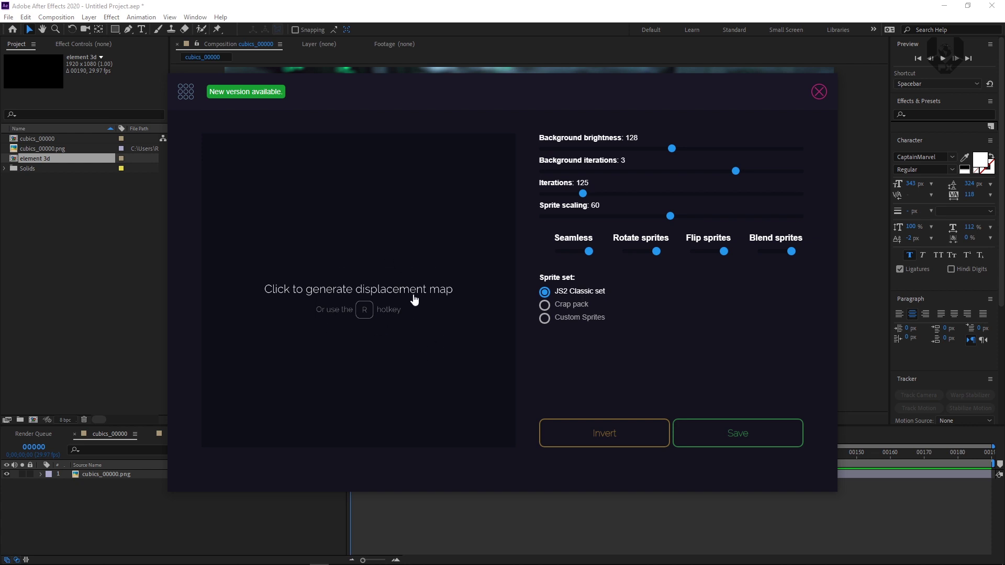
left_click(359, 309)
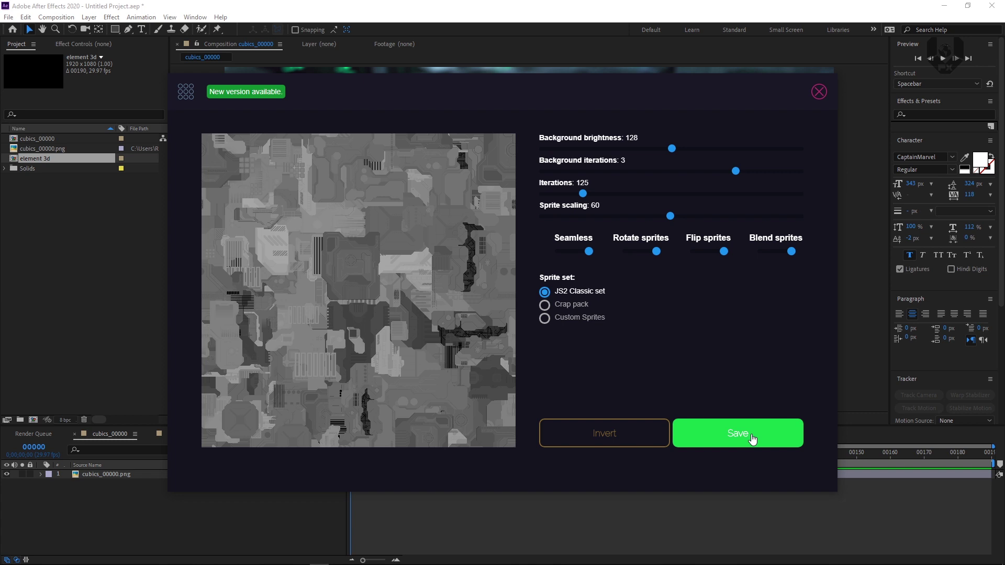
left_click(186, 92)
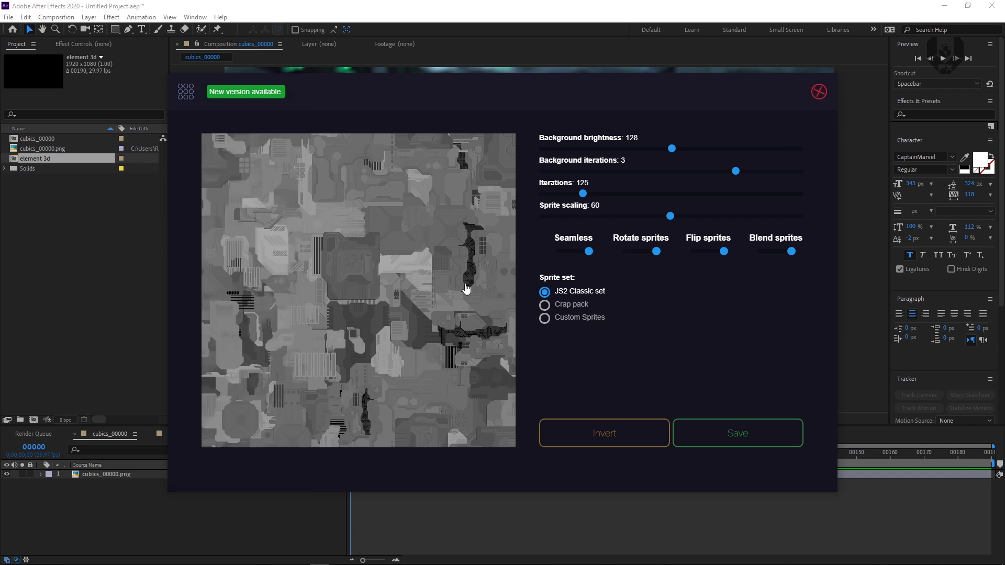
left_click(819, 92)
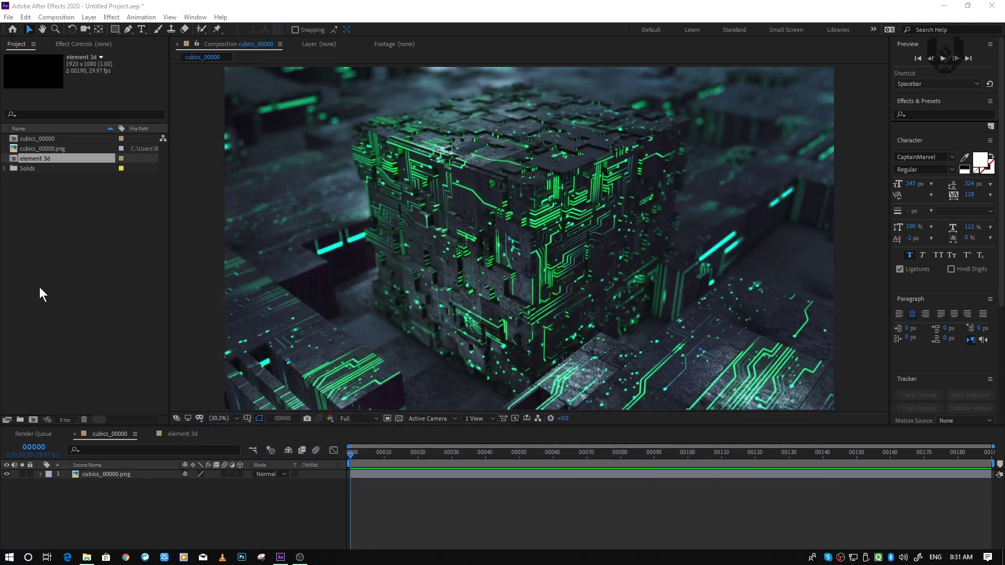
left_click(110, 291)
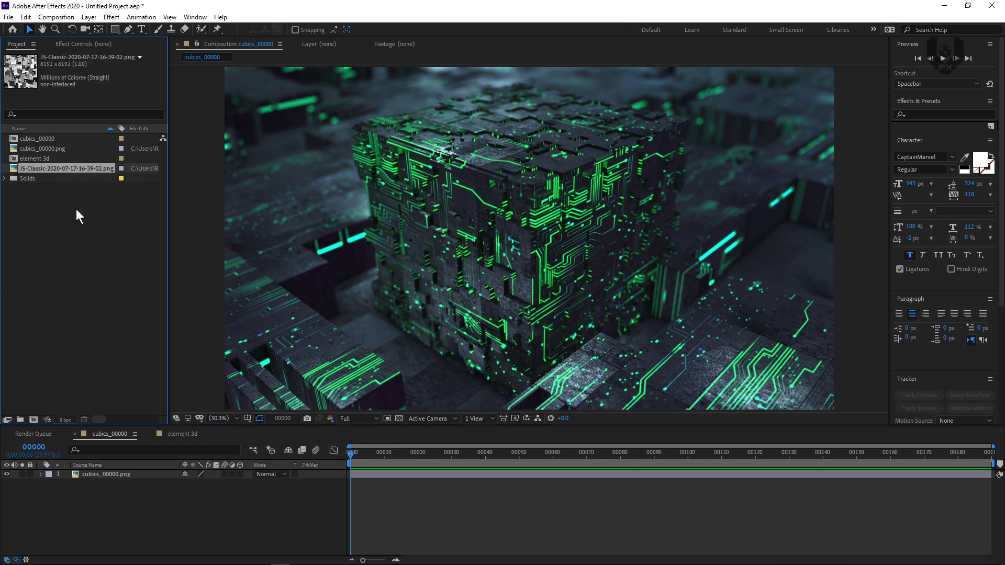
double_click(82, 171)
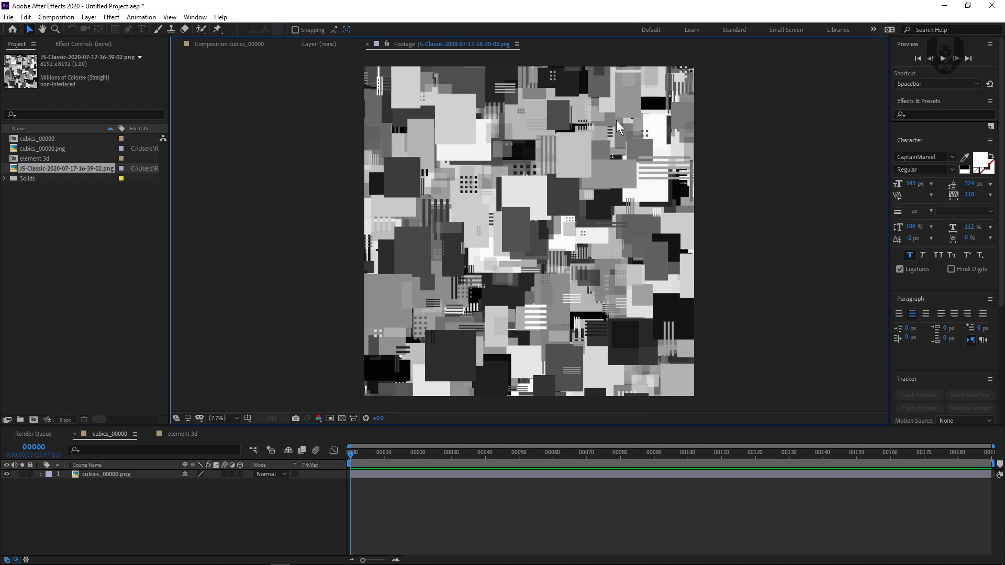
left_click(97, 225)
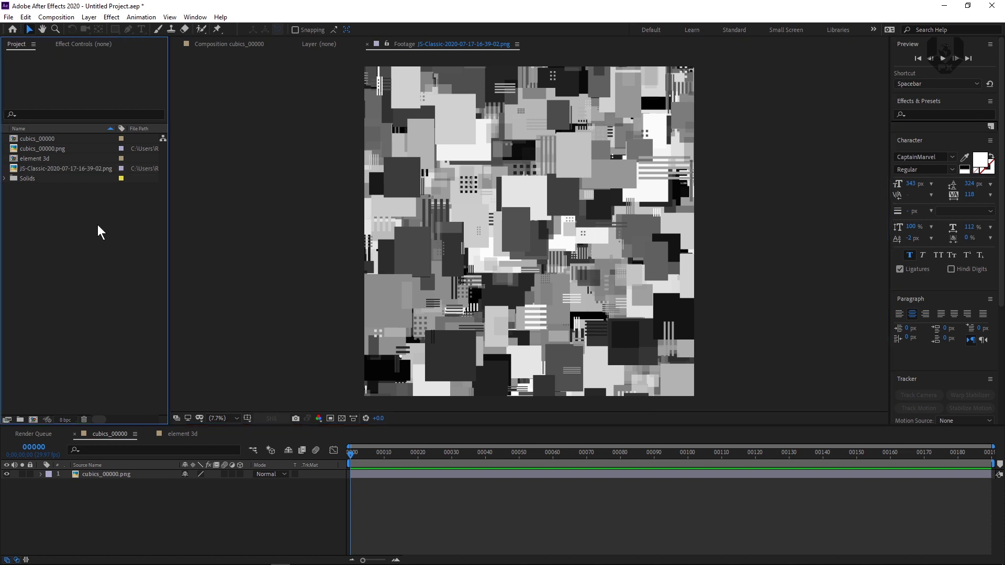
left_click(79, 170)
left_click_drag(80, 168, 139, 473)
scroll(384, 359, "down", 4)
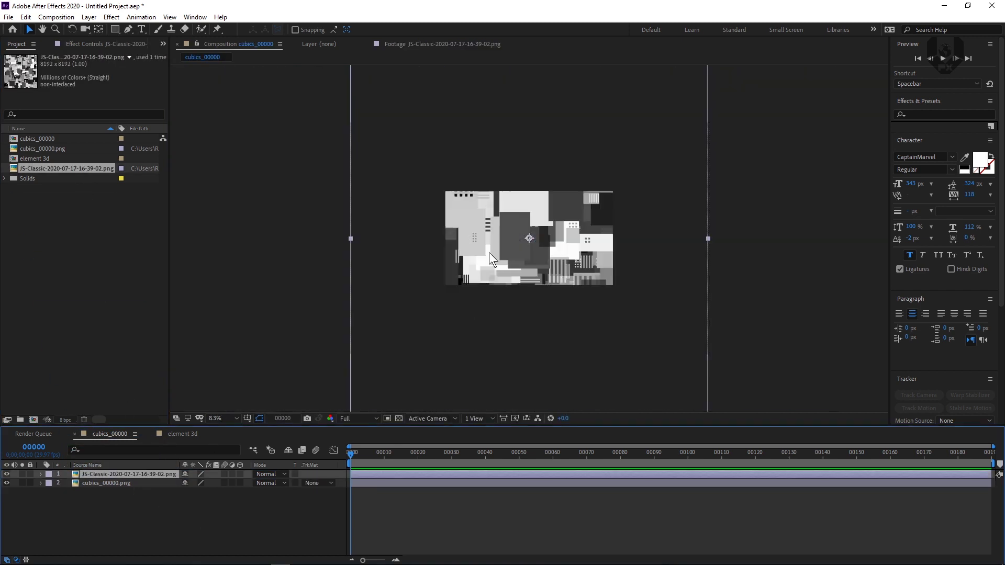
Auto-trace the current frame of the JS-Classic layer by luminance at 50% threshold, applying the result to a new layer
left_click(93, 20)
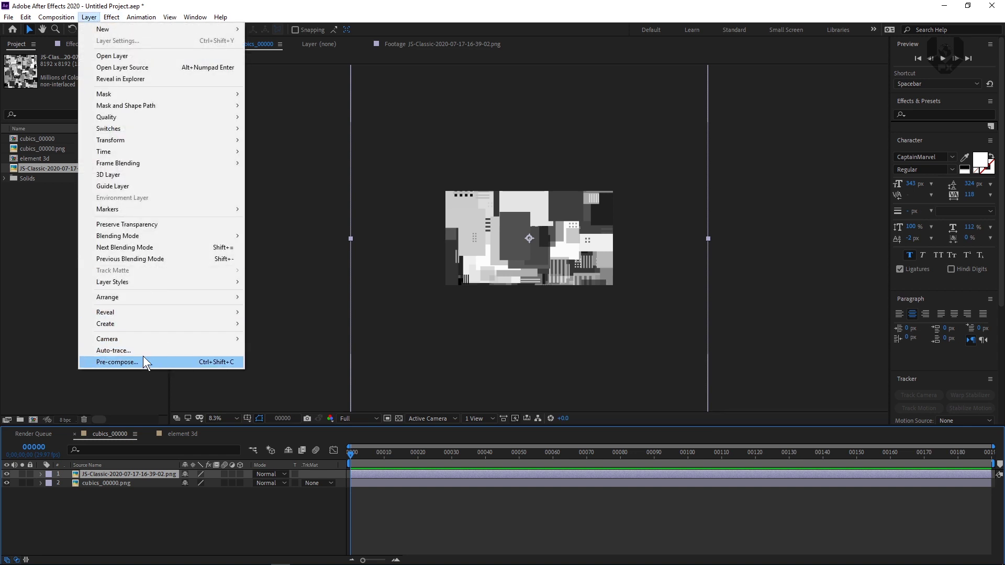
left_click(121, 348)
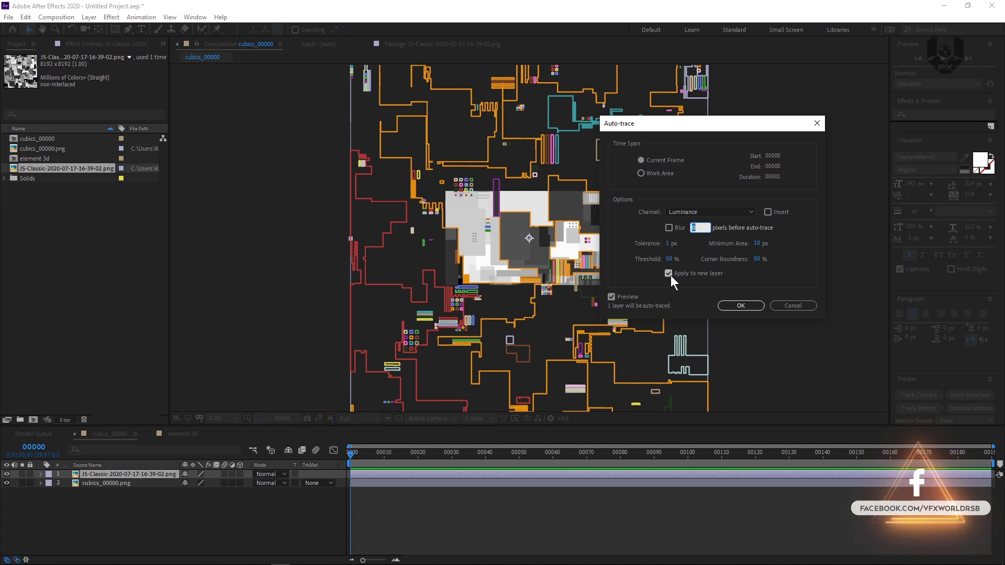
left_click(731, 306)
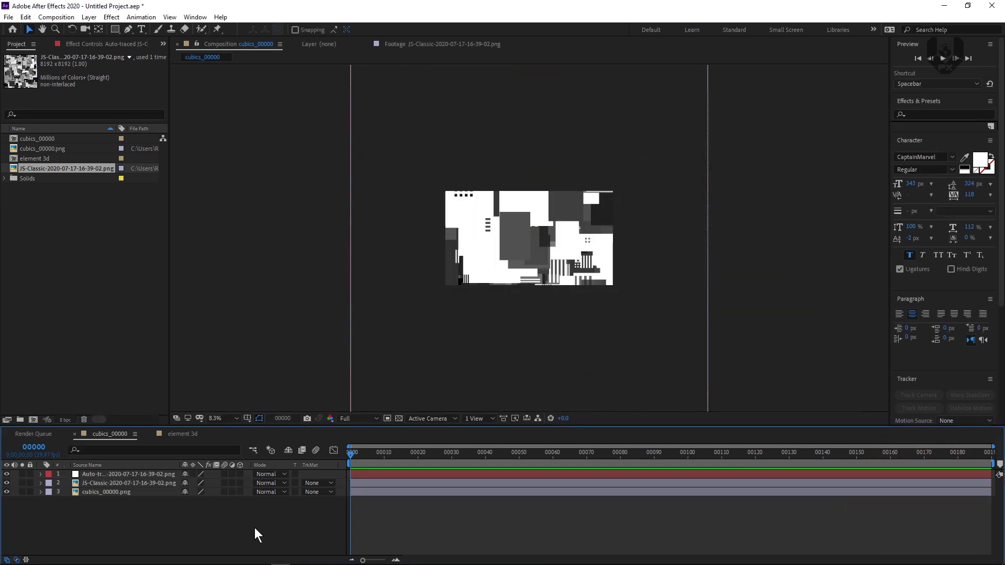
Set the composition preview resolution to Quarter and its magnification to Fit
left_click(342, 418)
left_click(358, 478)
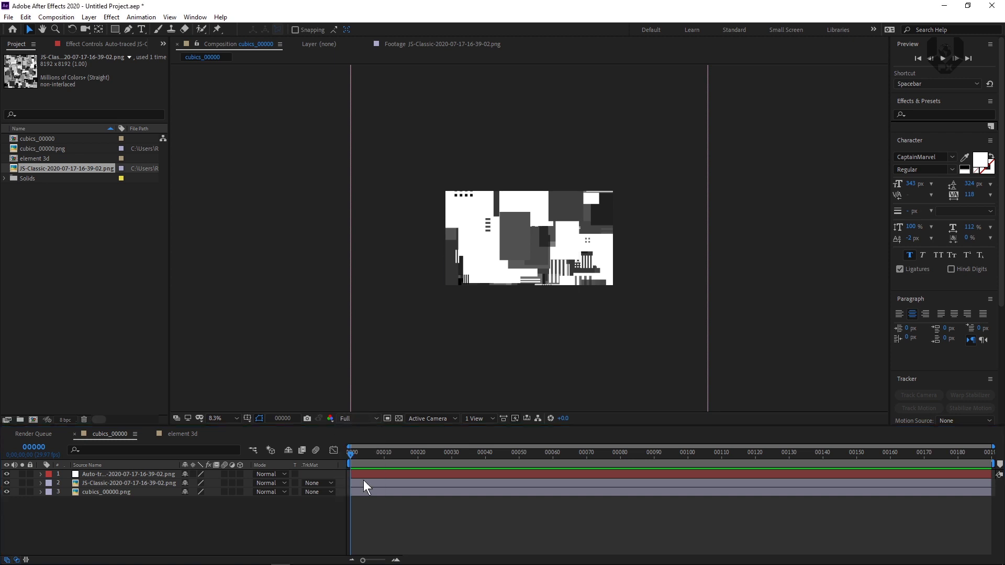
scroll(533, 241, "up", 2)
scroll(533, 241, "up", 1)
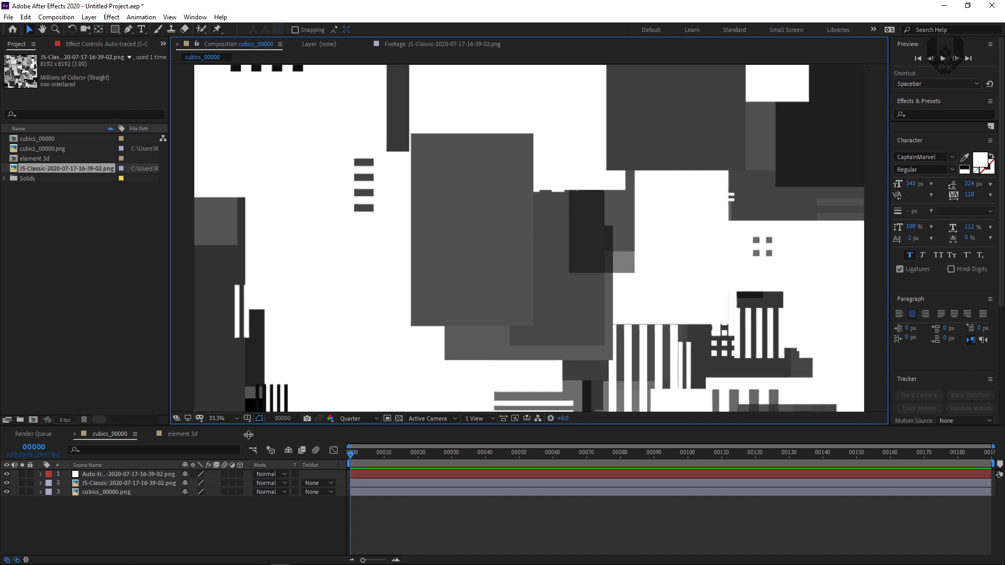
left_click(223, 420)
left_click(231, 233)
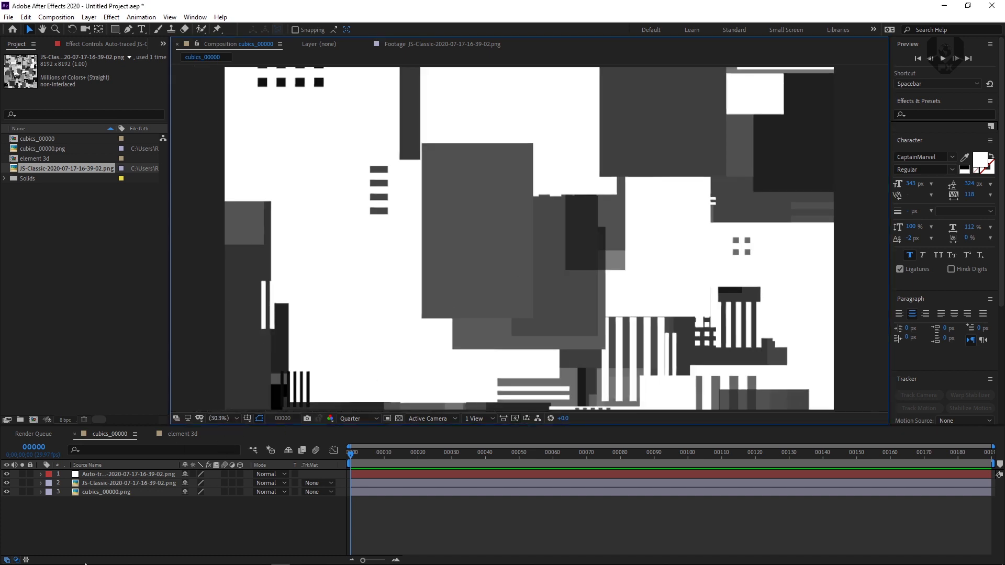
Examine the mask outlines of the auto-traced layer, including those beyond the composition frame
left_click(110, 476)
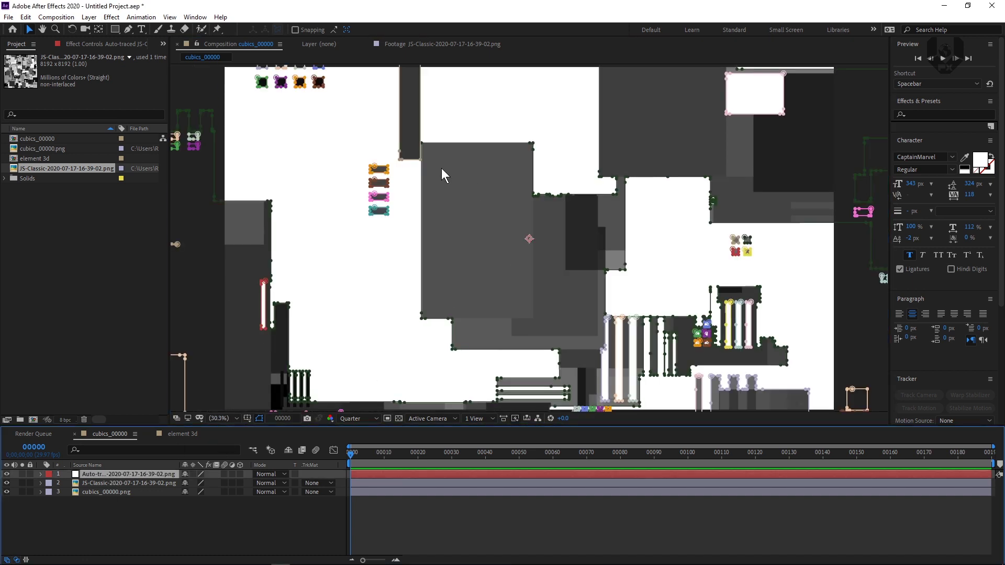
key("h")
left_click_drag(280, 182, 517, 198)
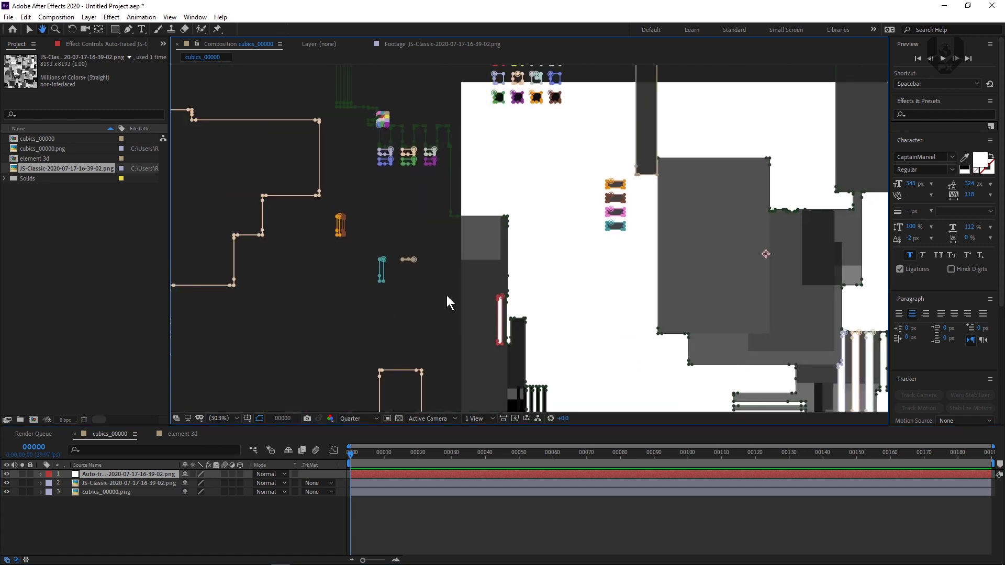
key("v")
left_click(222, 419)
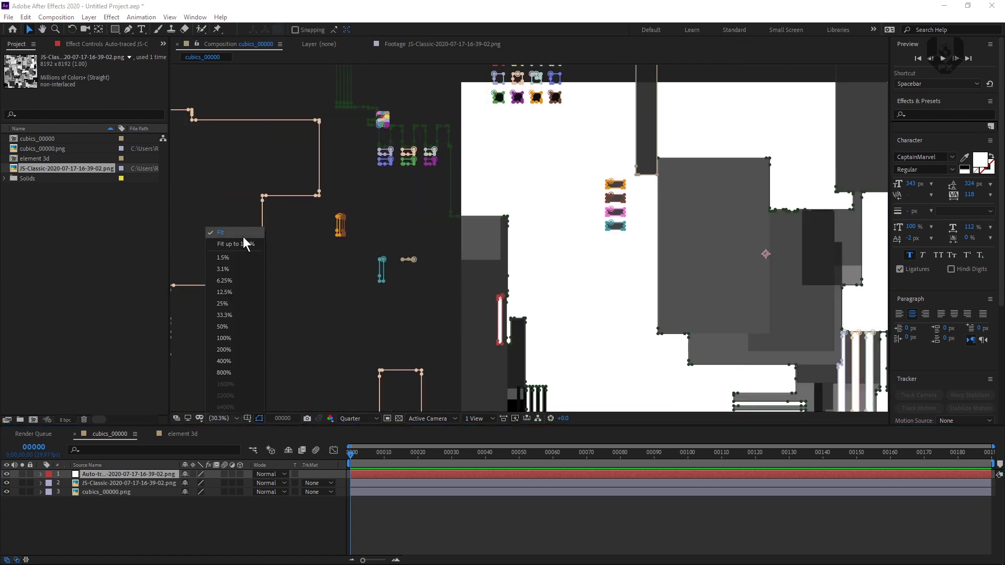
Hide the JS-Classic and auto-traced layers and move both into the element 3d composition above the black solid
left_click(140, 480)
left_click(126, 483)
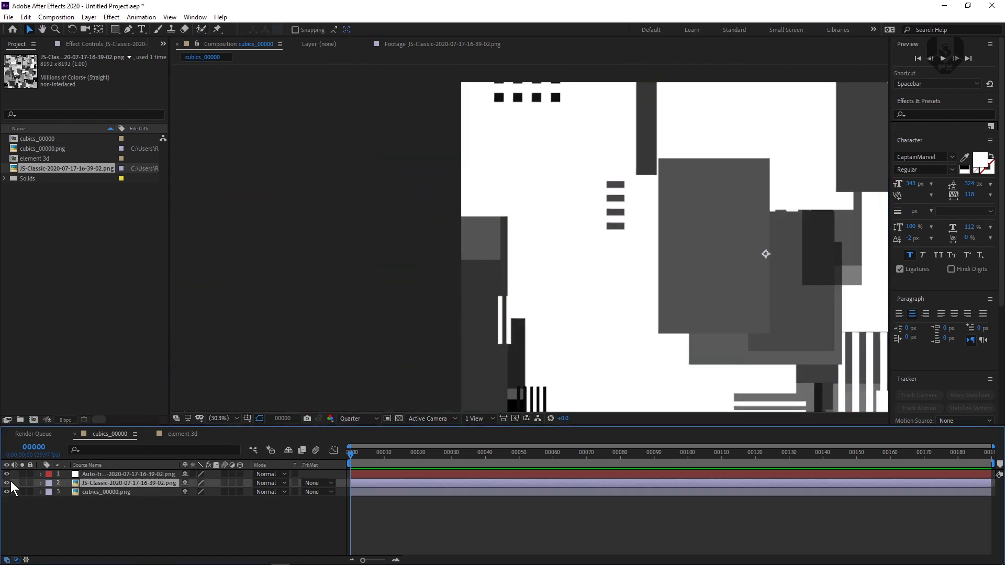
left_click(7, 475)
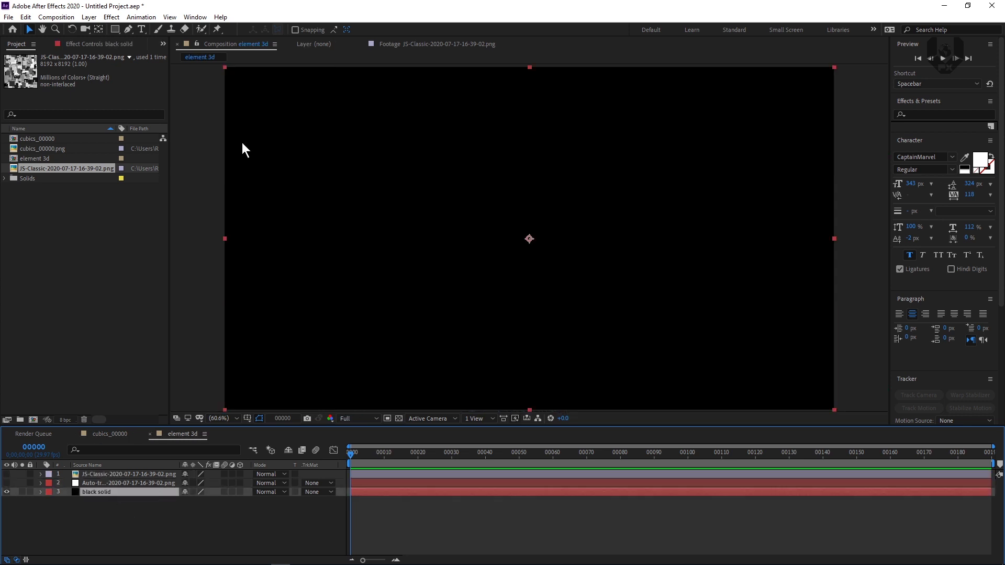
Apply the Video Copilot Element effect to the black solid in the element 3d composition
left_click(109, 45)
right_click(119, 131)
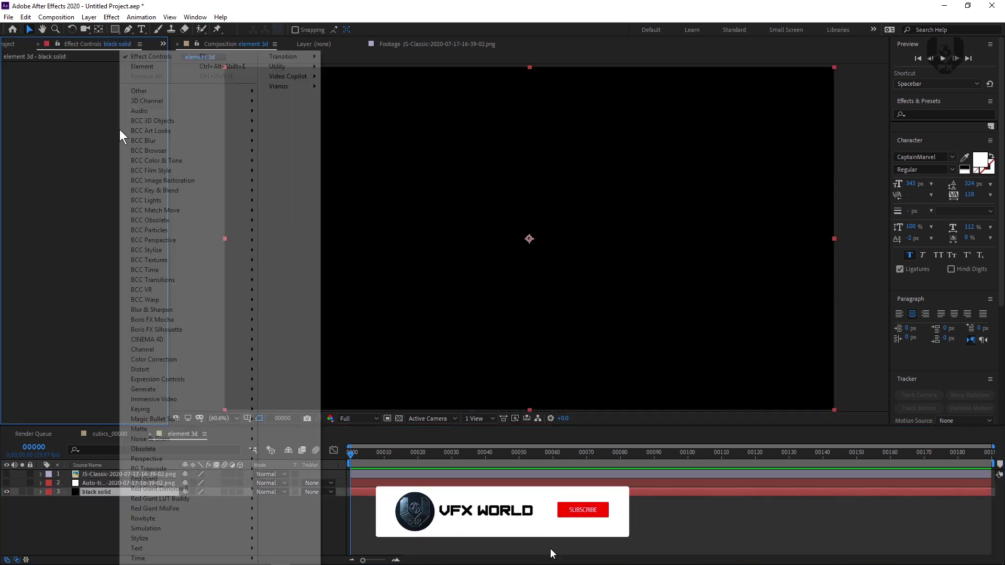
mouse_move(288, 76)
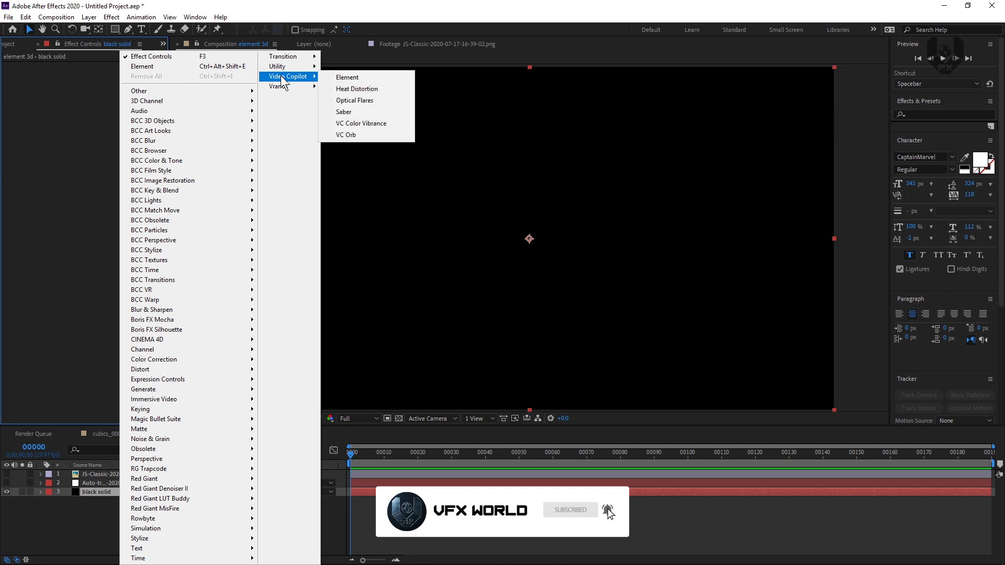
left_click(391, 77)
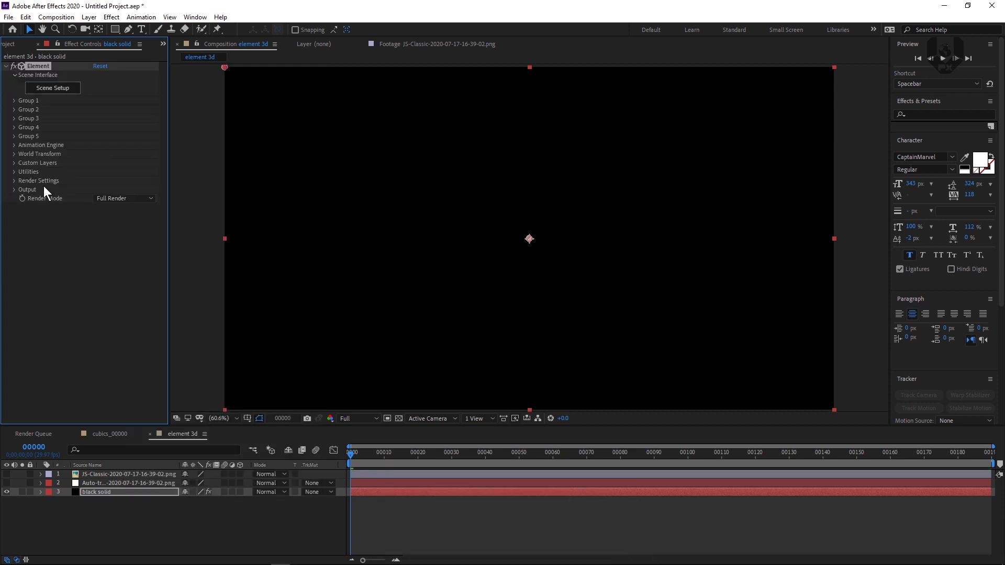
Assign the auto-traced JS-Classic layer to Path Layer 1 in Element's Custom Text and Masks, and open Scene Setup
left_click(14, 163)
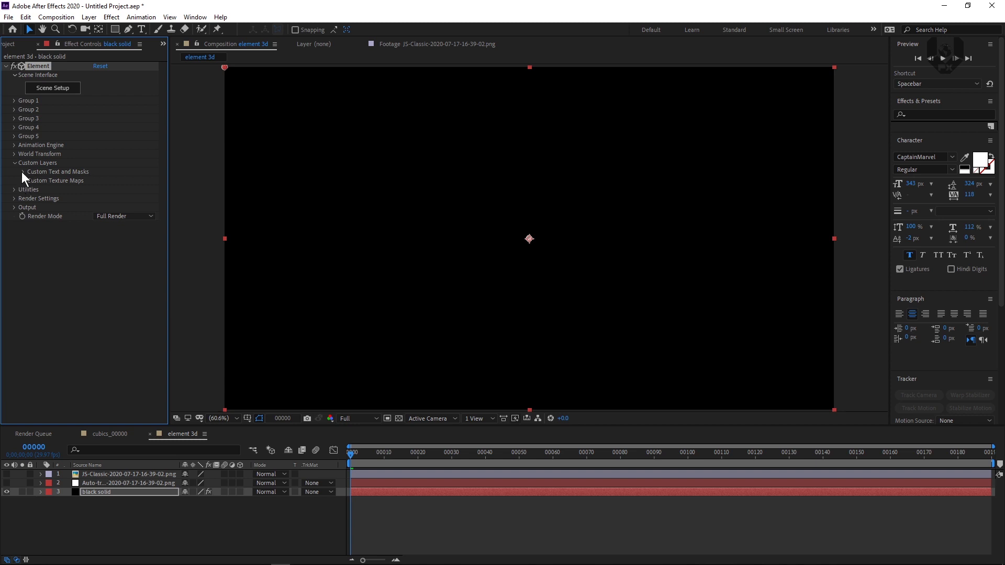
left_click(22, 172)
left_click(108, 180)
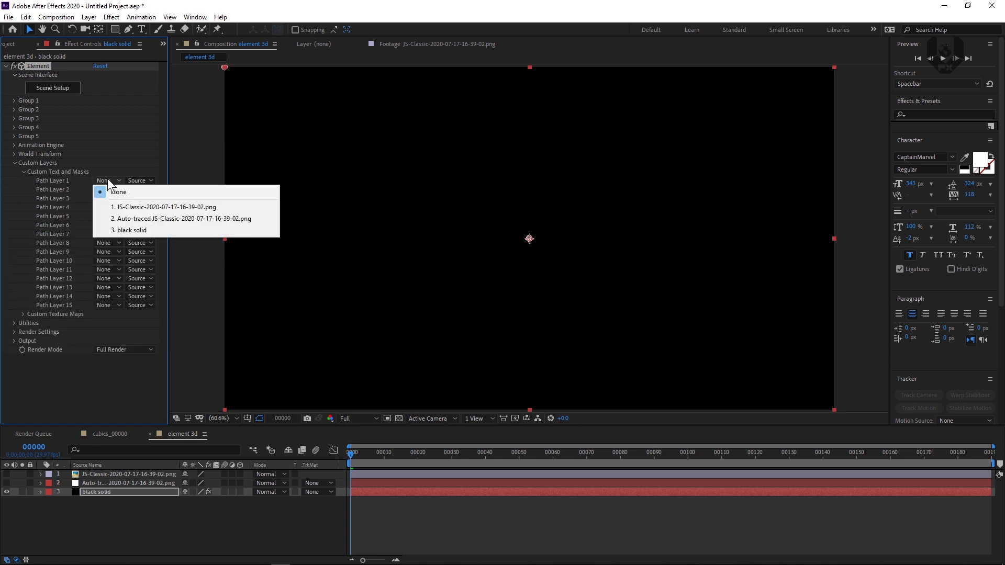
left_click(215, 219)
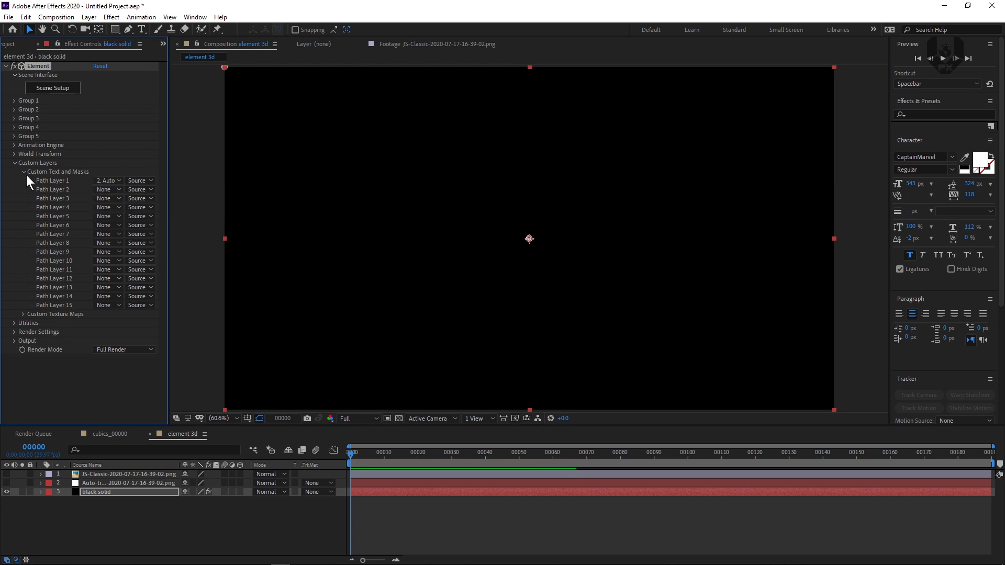
left_click(14, 163)
left_click(83, 251)
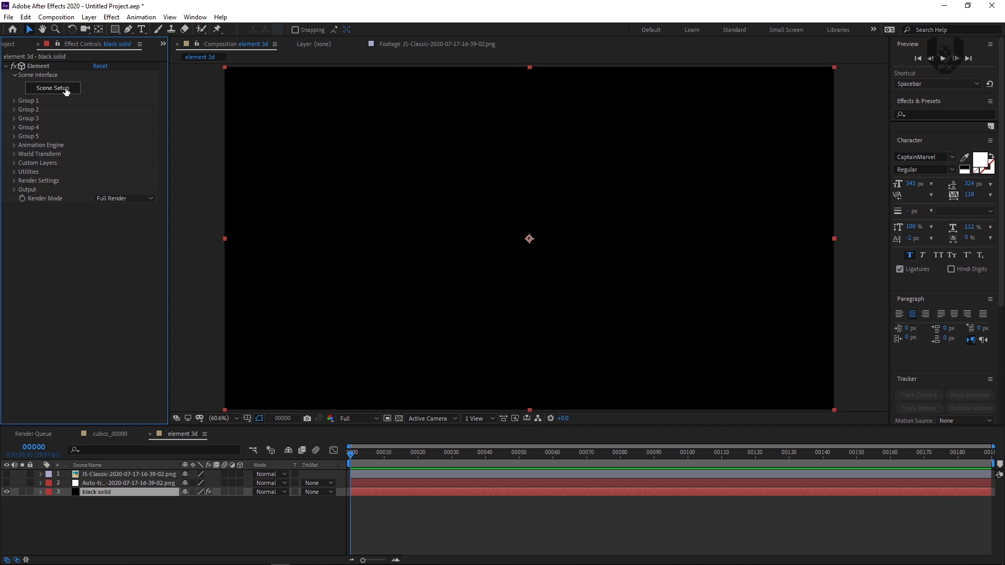
left_click(66, 89)
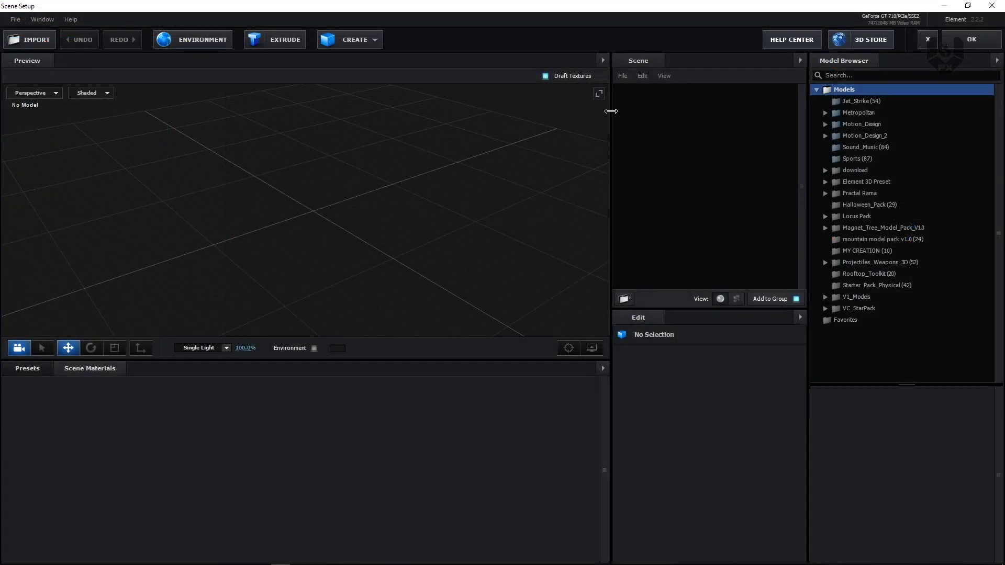
Create a box model in the scene and set its Chamfer to 0.00
left_click(357, 42)
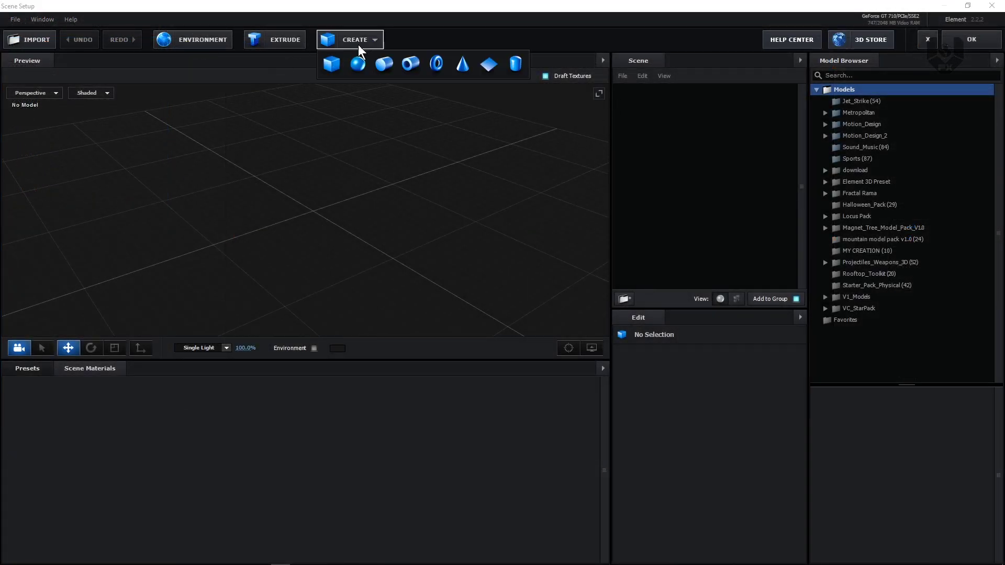
left_click(339, 67)
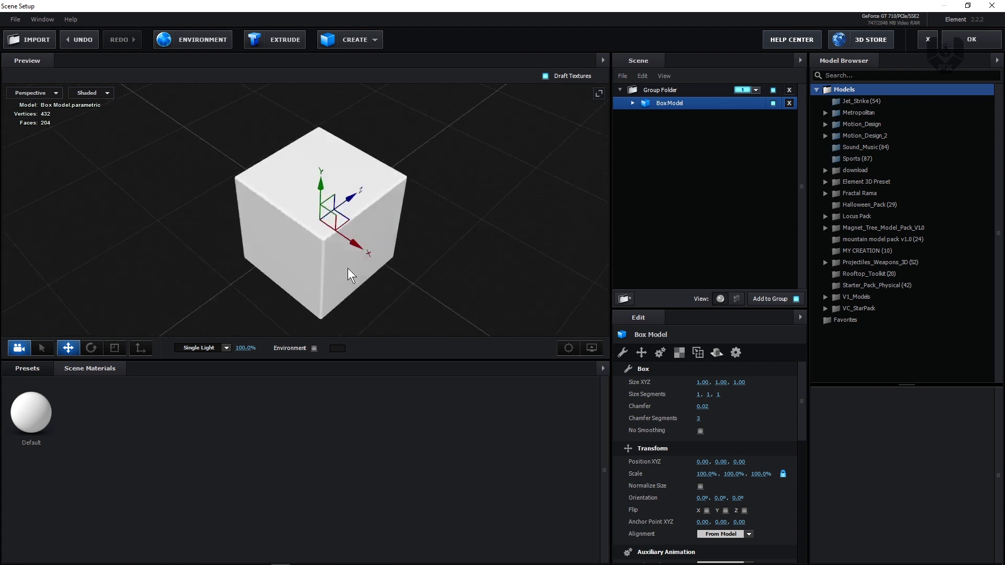
left_click_drag(349, 275, 431, 240)
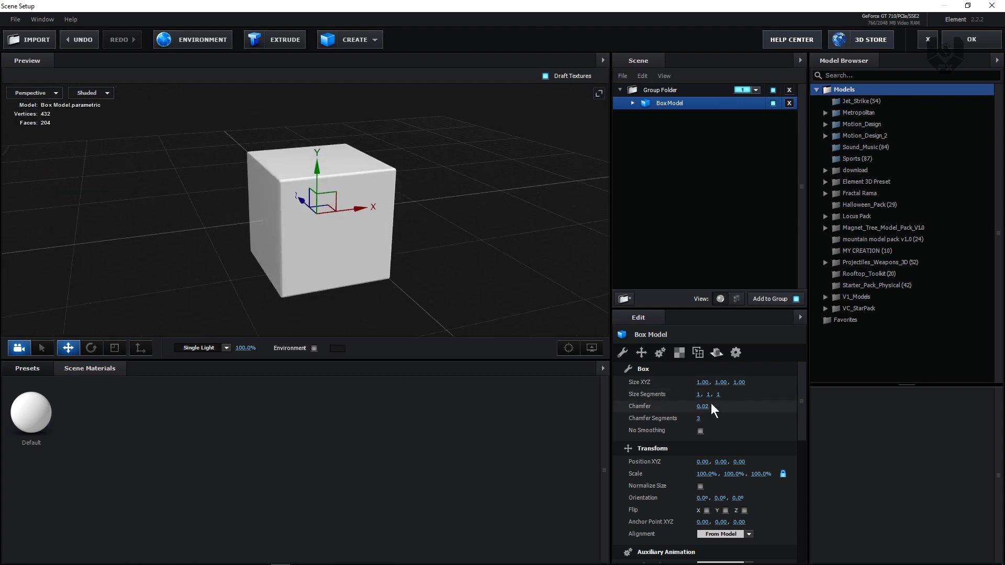
left_click_drag(715, 411, 626, 421)
mouse_move(501, 253)
left_mouse_down()
mouse_move(432, 282)
mouse_move(388, 274)
mouse_move(511, 247)
left_mouse_up()
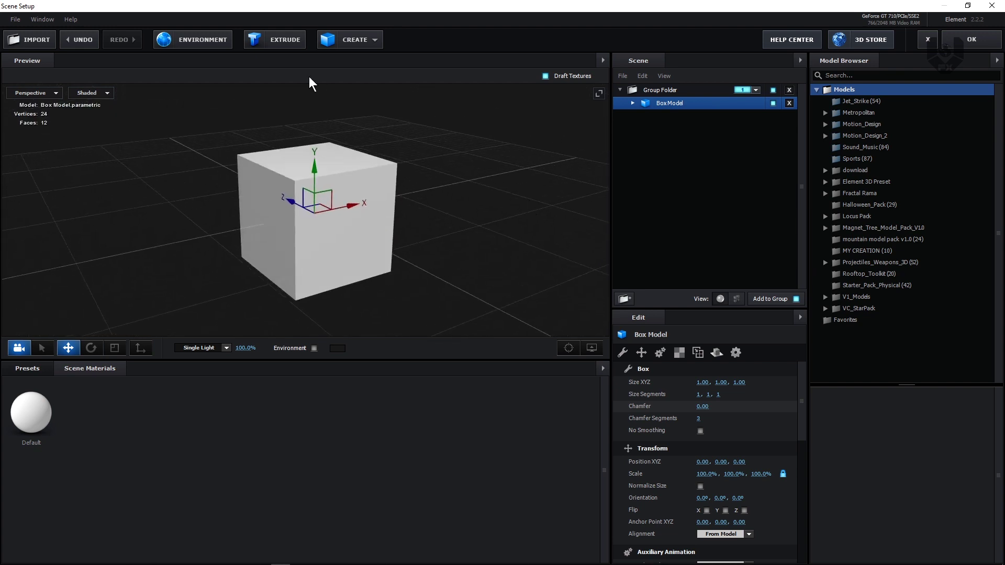
Extrude the masks of Custom Path 1 into a model and enable Normalize Size for it
left_click(296, 46)
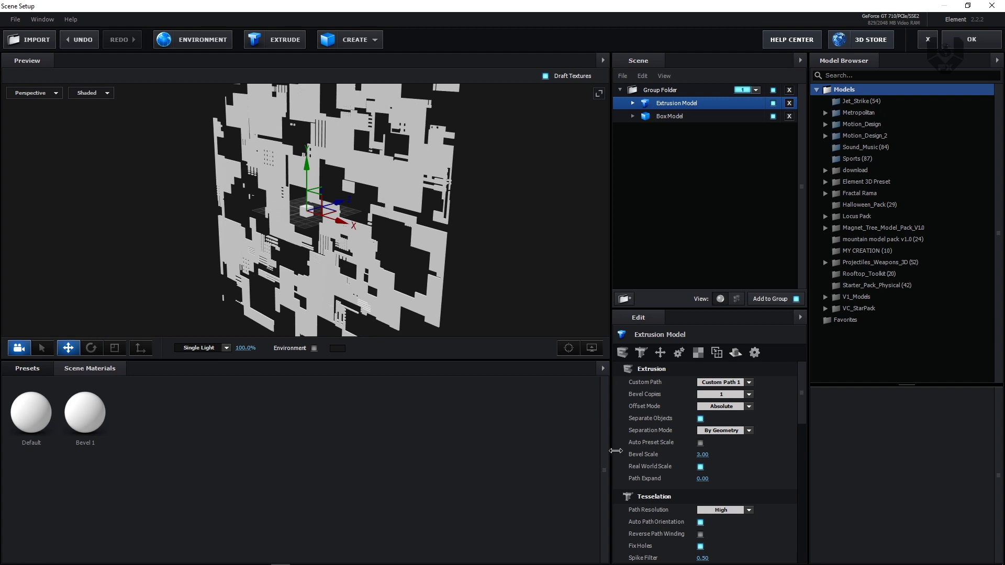
scroll(657, 442, "down", 5)
scroll(657, 443, "down", 1)
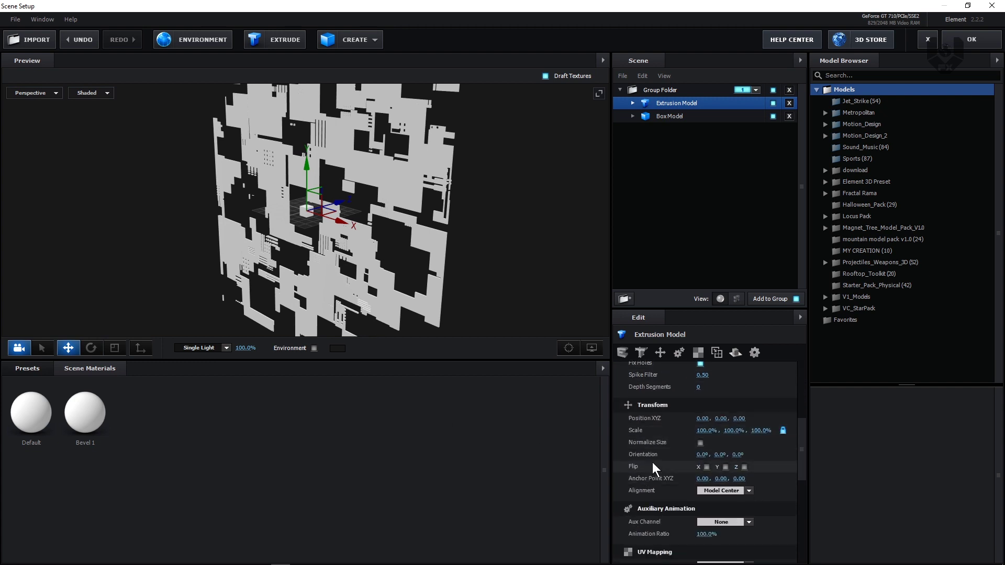
left_click(701, 443)
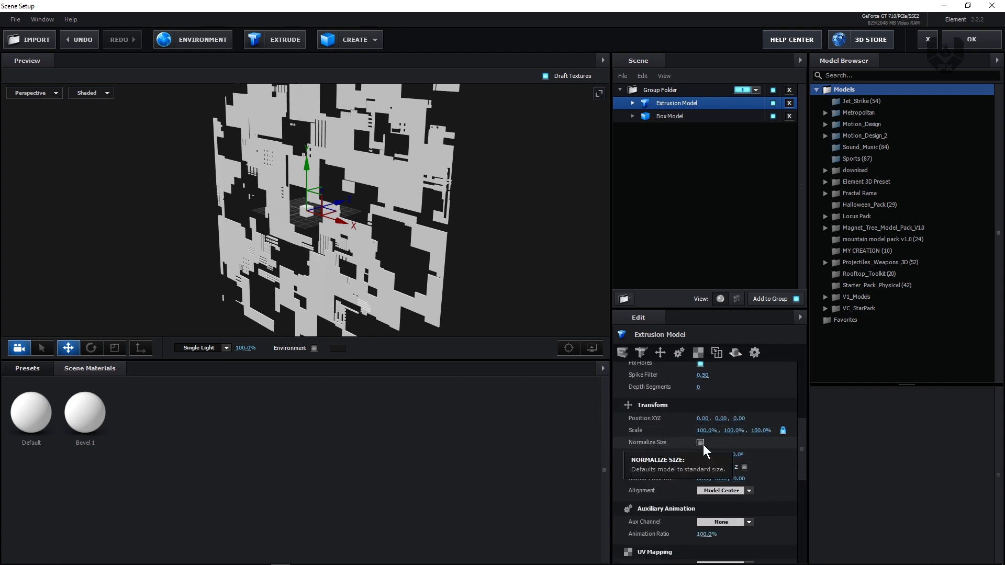
scroll(325, 219, "up", 6)
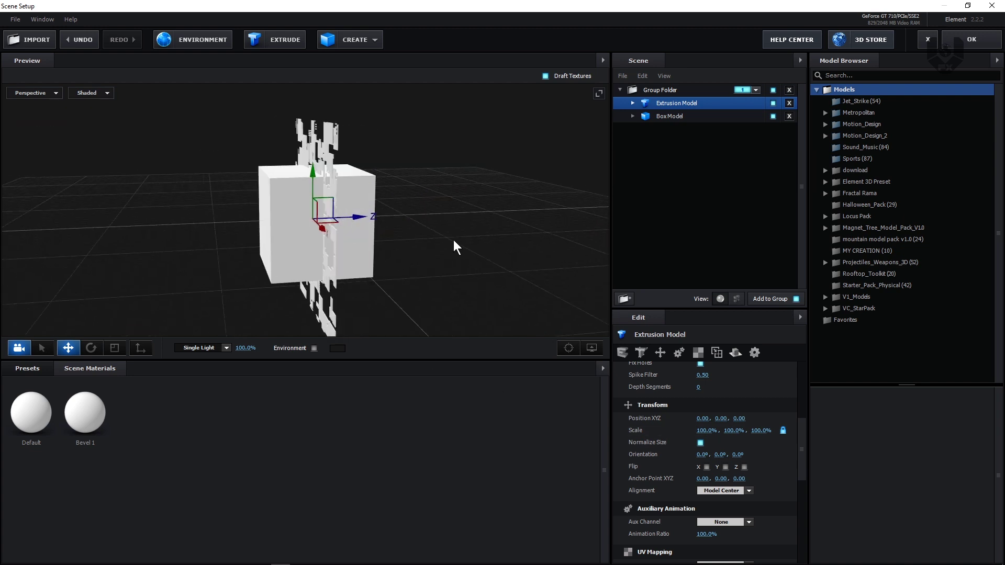
left_click_drag(454, 241, 487, 272)
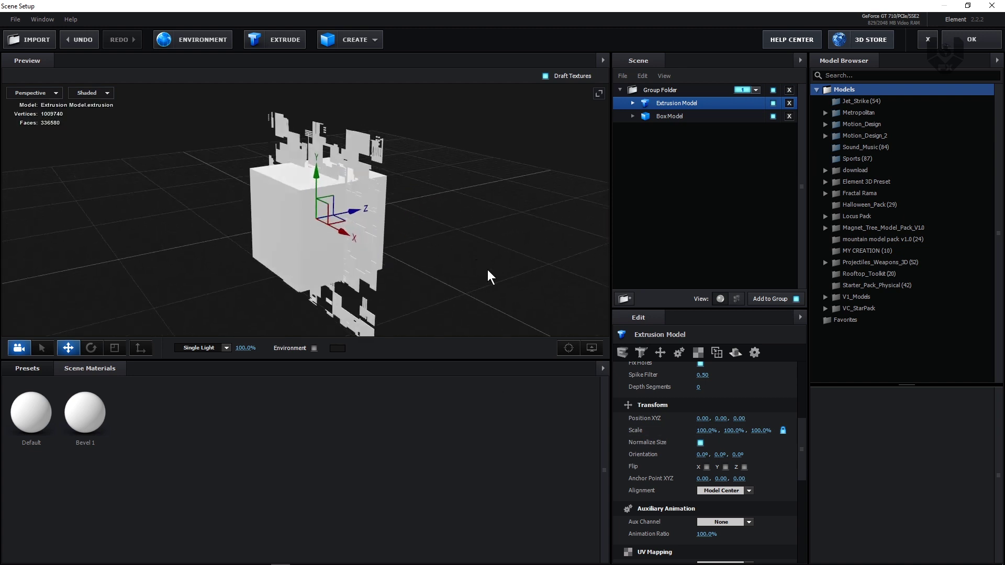
Enable Optimize Mesh in the extrusion model's surface options
scroll(655, 449, "down", 3)
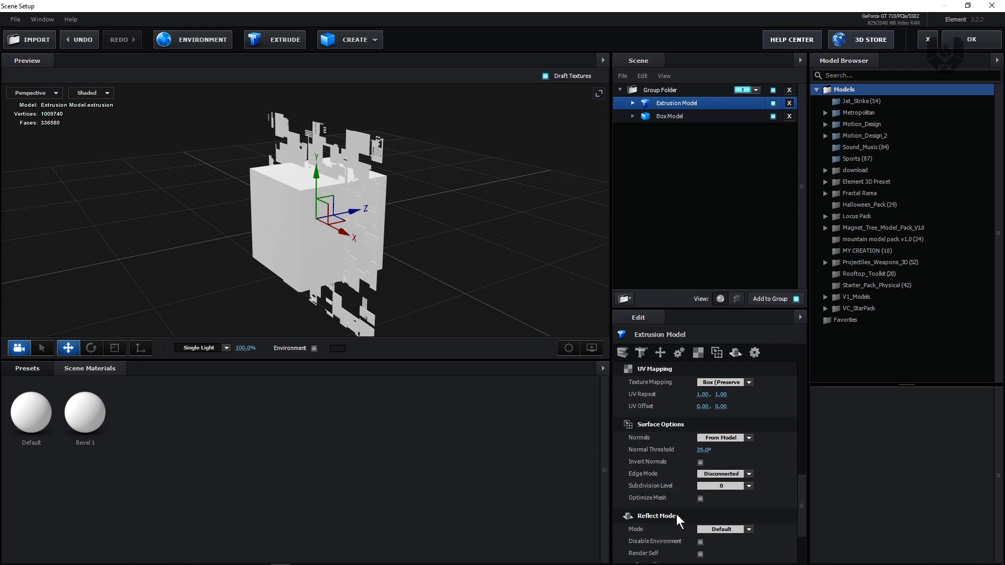
left_click(700, 499)
left_click_drag(225, 161, 441, 221)
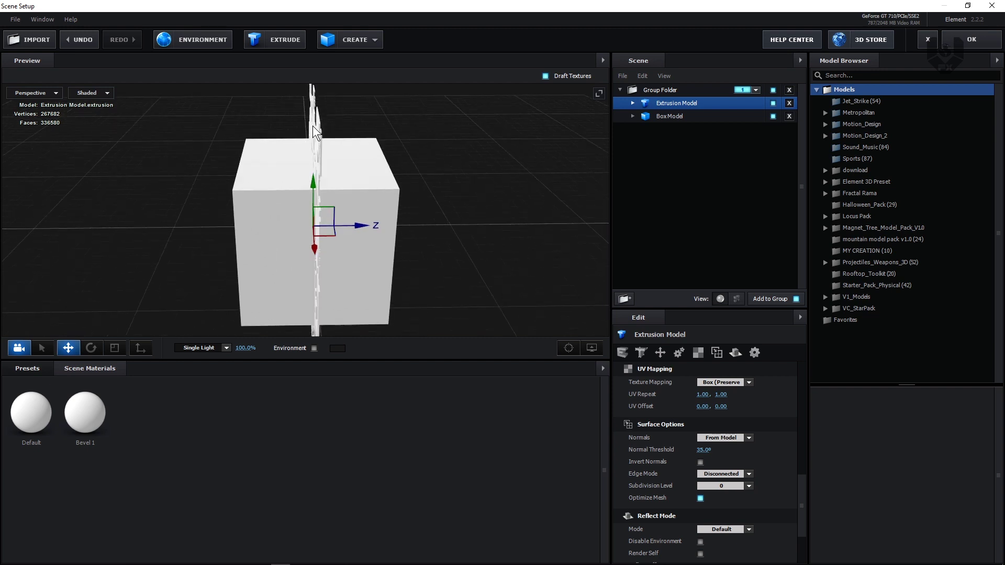
Scale the extrusion model up along its Z axis to make the panel thicker
scroll(330, 126, "up", 3)
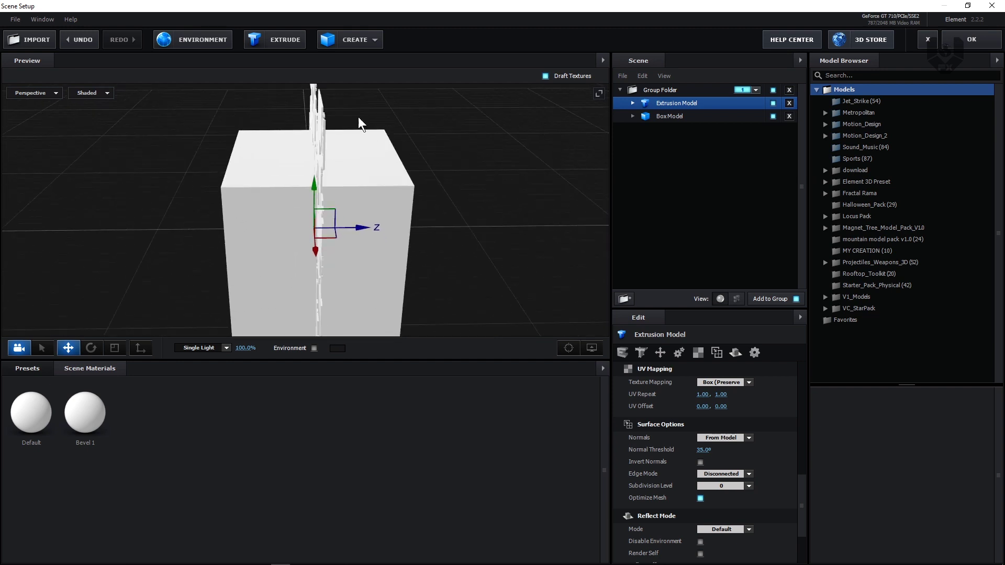
left_click(115, 348)
left_click_drag(369, 229, 372, 227)
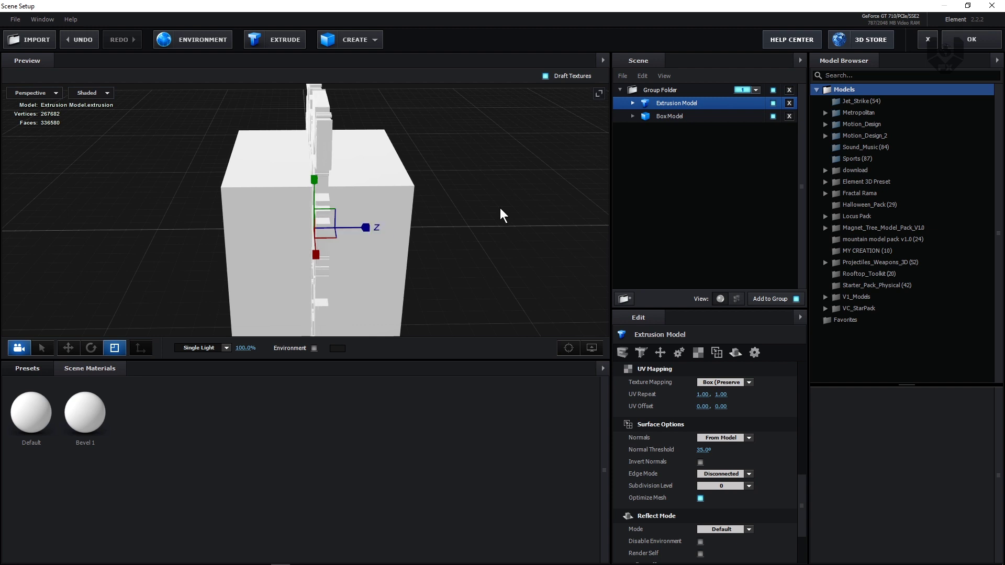
mouse_move(500, 208)
left_mouse_down()
mouse_move(536, 209)
mouse_move(498, 199)
left_mouse_up()
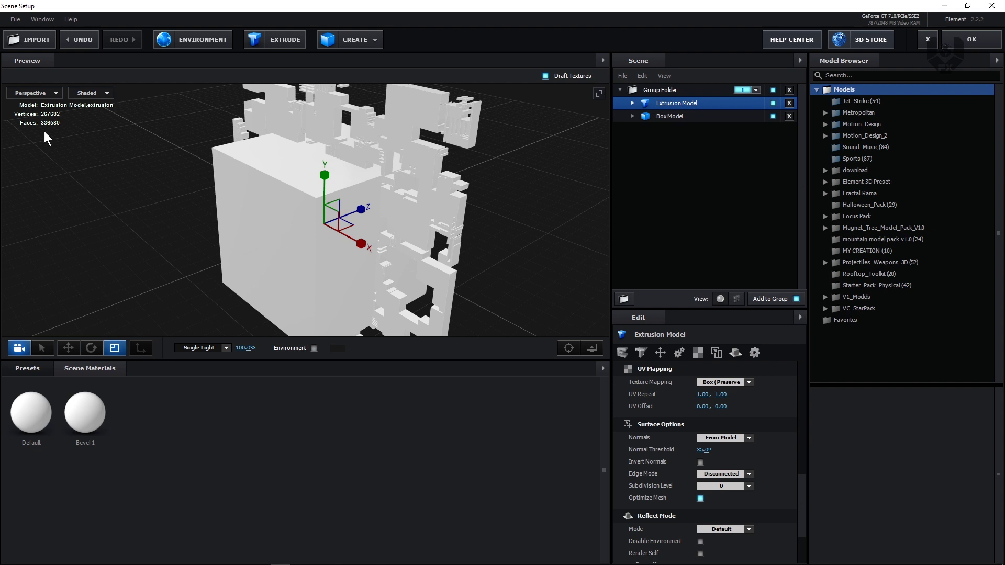
Apply the Black_Gloss material from the Physical presets to the extrusion model, viewed from the front
left_click(32, 93)
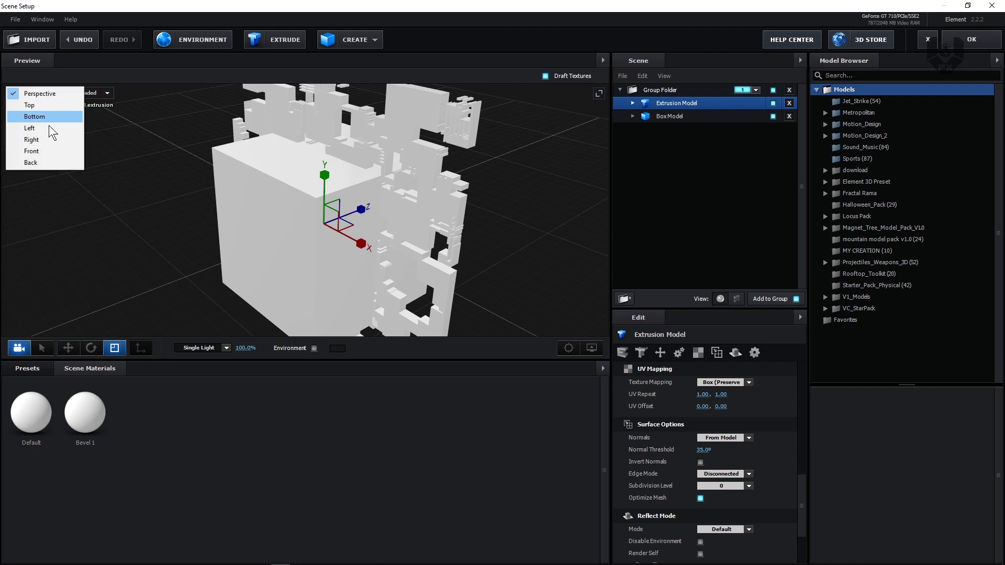
left_click(44, 150)
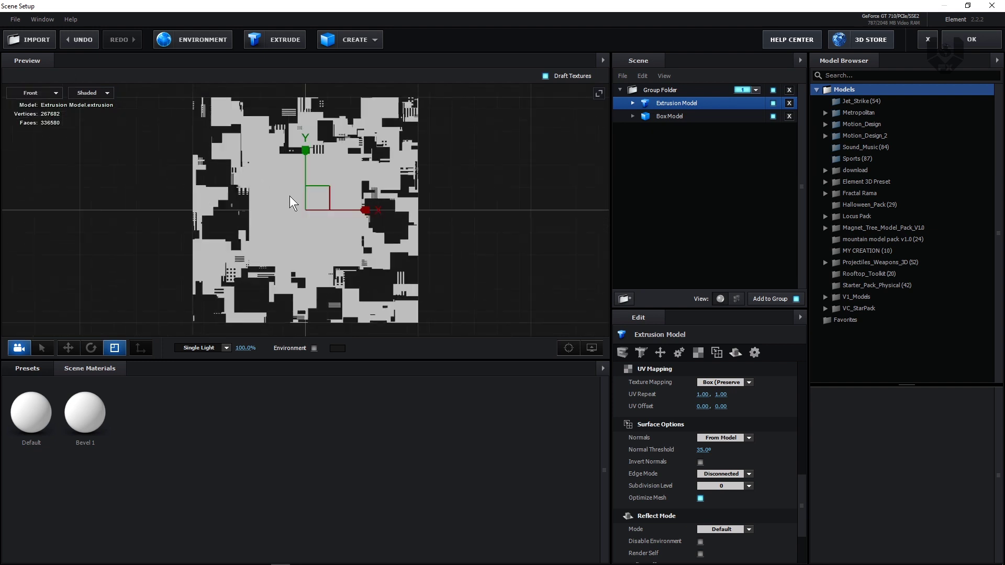
scroll(291, 218, "down", 5)
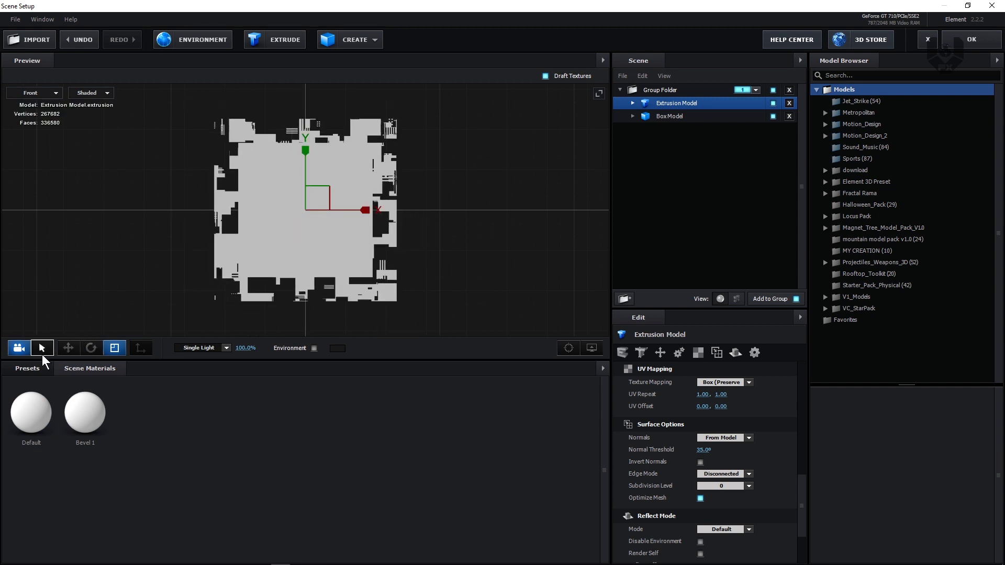
left_click(36, 371)
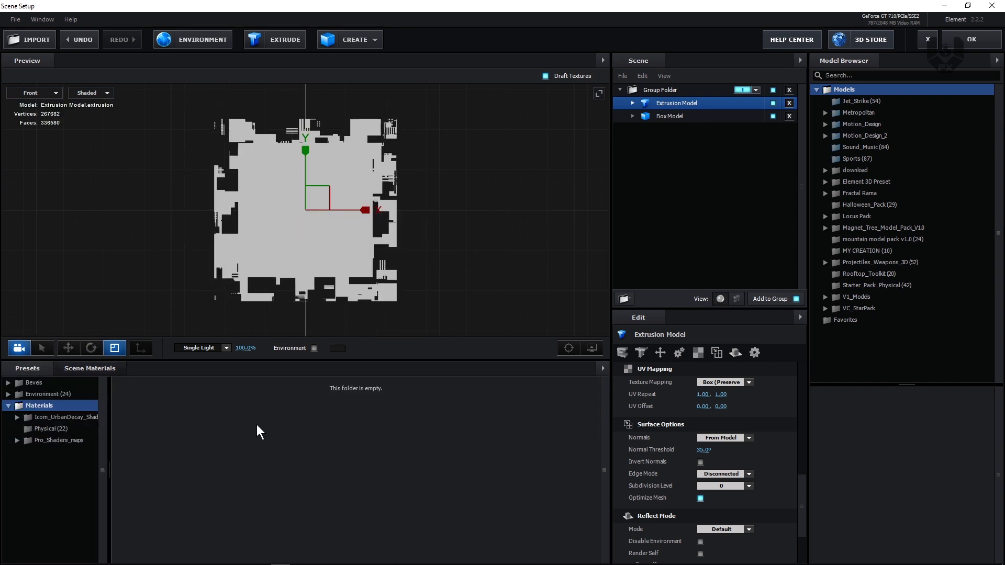
left_click(86, 430)
left_click(131, 413)
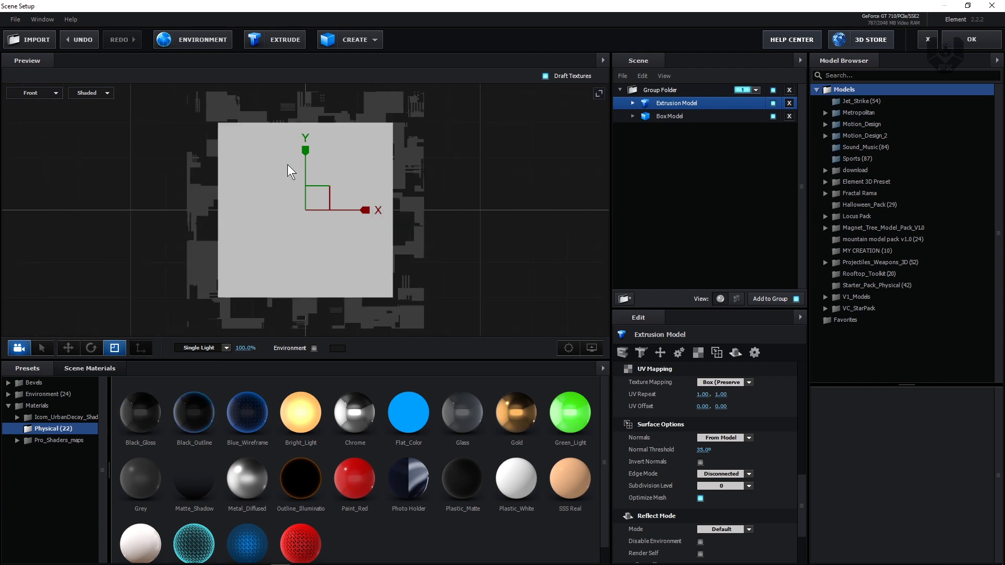
In the Top view, move the extrusion model along Z onto the front face of the box
left_click(46, 88)
left_click(49, 105)
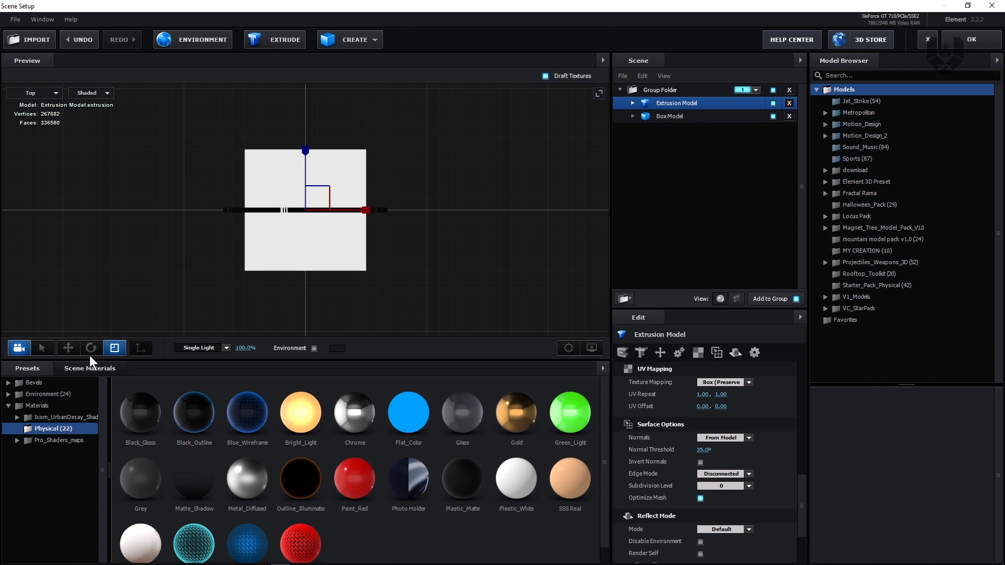
key("w")
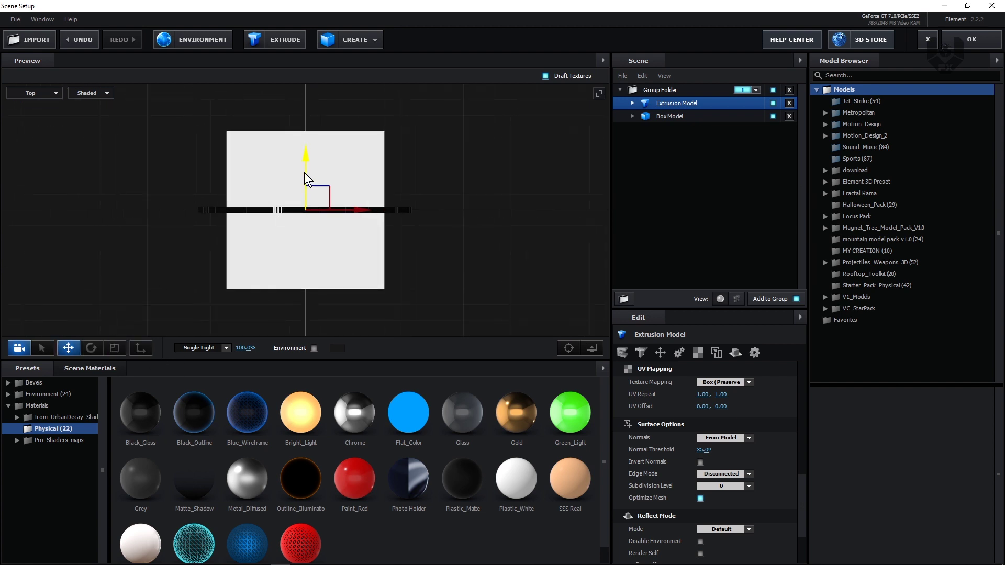
left_click_drag(305, 174, 322, 253)
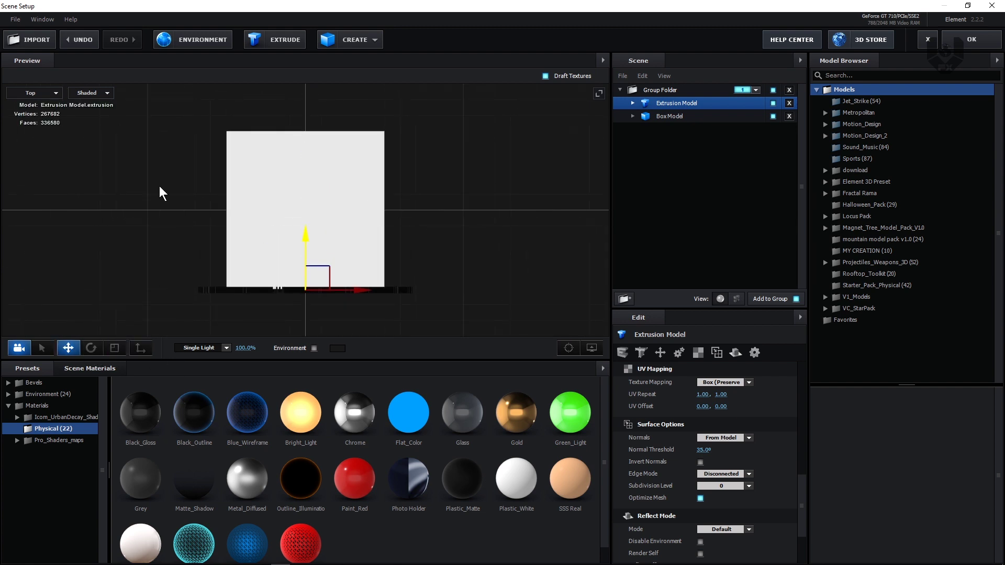
In the Front view, scale the extrusion model down uniformly to match the size of the box face
left_click(46, 91)
left_click(48, 149)
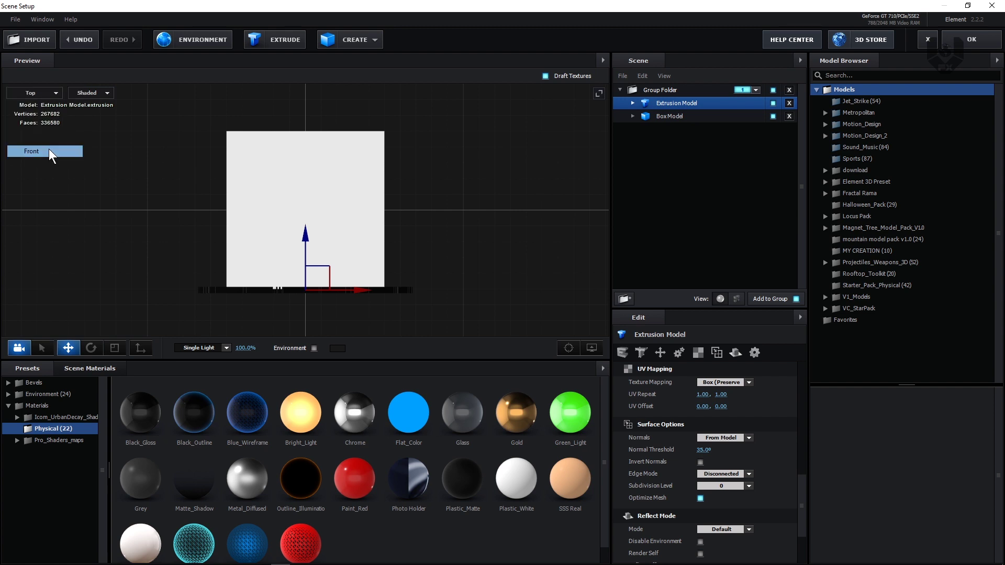
left_click(114, 348)
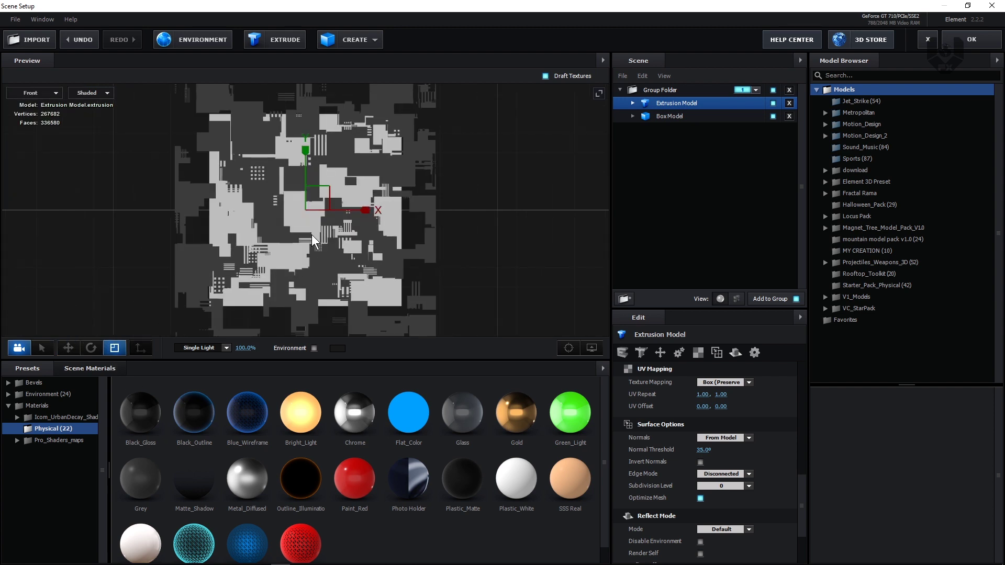
left_click_drag(305, 210, 272, 213)
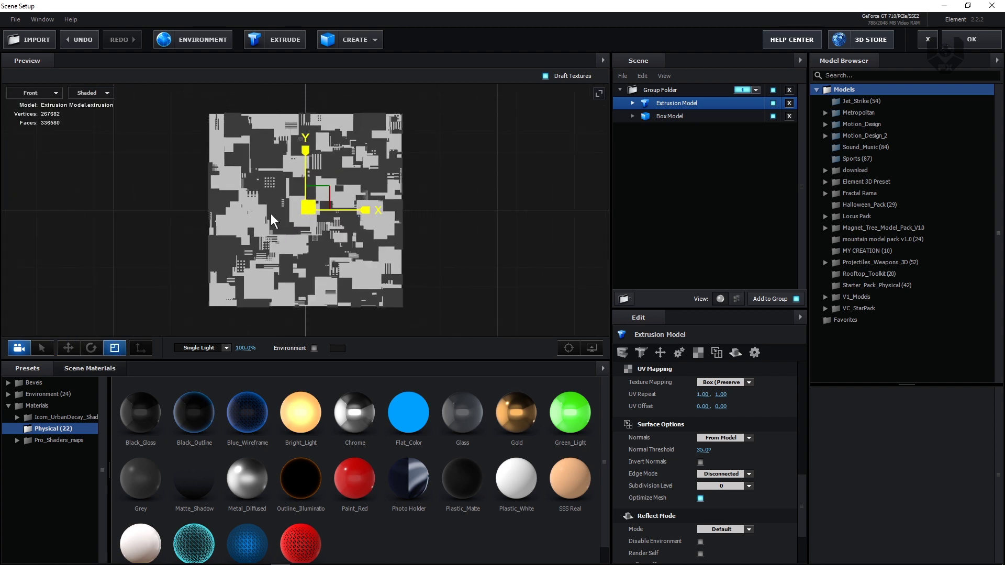
In the Perspective view, duplicate the extrusion panel and place the copy on the opposite face of the box
left_click(52, 94)
left_click(39, 90)
left_click_drag(359, 243, 273, 228)
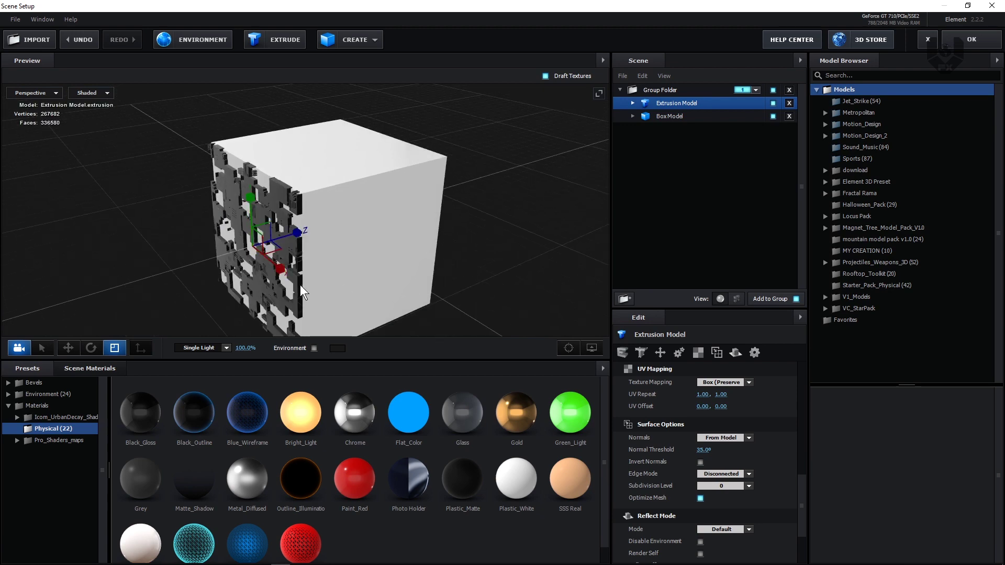
left_click_drag(453, 218, 330, 241)
key("ctrl+d")
key("e")
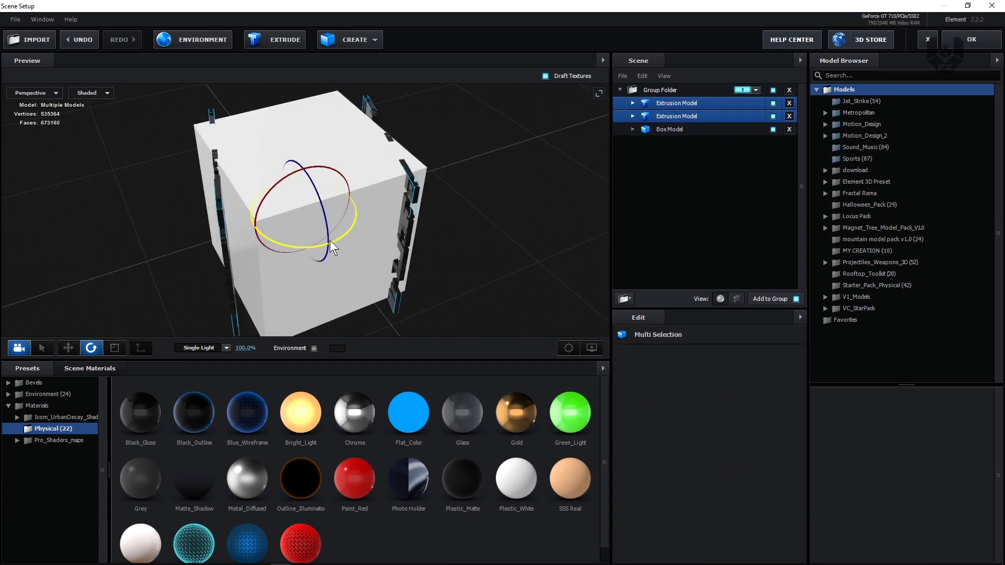
Duplicate the extrusion panels and place the copies on the box's two remaining sides and its top face
key("ctrl+d")
key("ctrl+d")
key("w")
key("f")
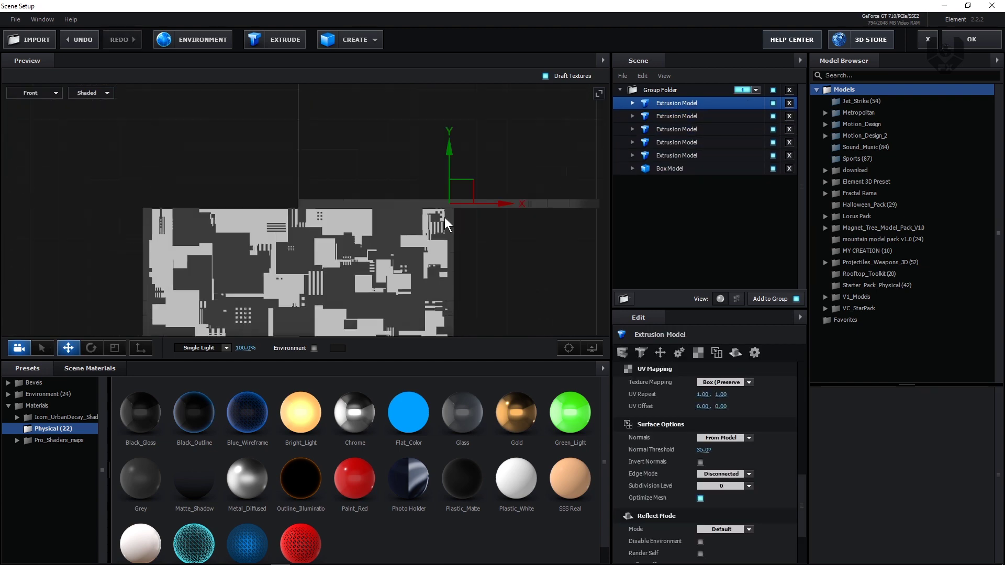
key("p")
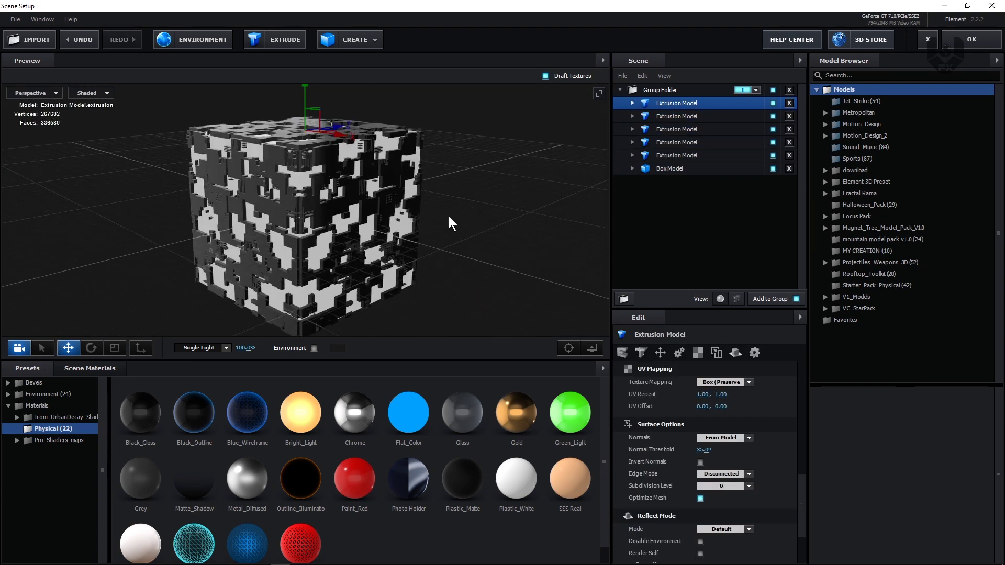
Group all five extrusion models in a new folder, leaving the box model outside it
left_click_drag(448, 224, 311, 279)
left_click_drag(397, 244, 440, 228)
scroll(440, 230, "down", 3)
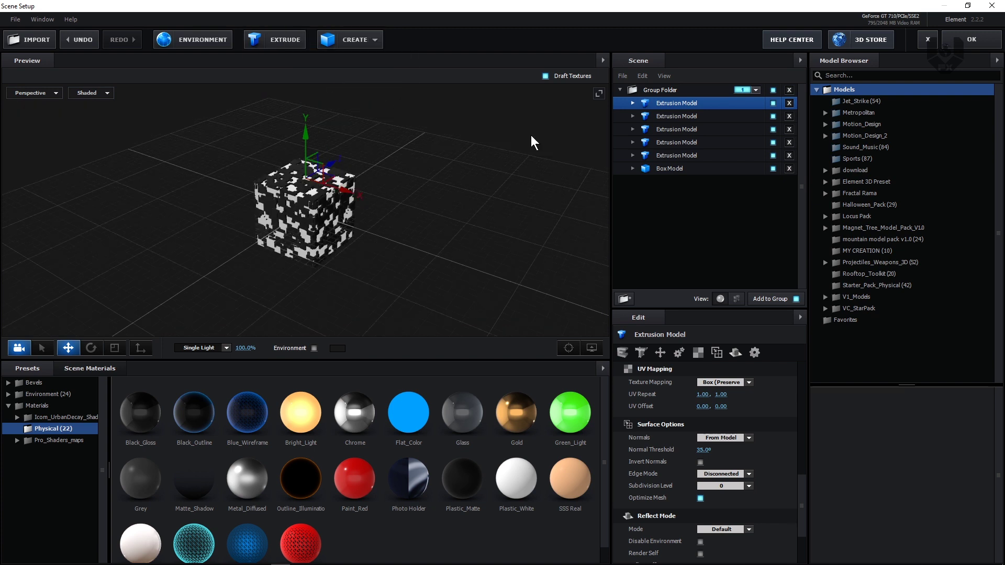
left_click(668, 153)
left_click(669, 140, "ctrl")
left_click(670, 128, "ctrl")
left_click(674, 117, "ctrl")
left_click(679, 107, "ctrl")
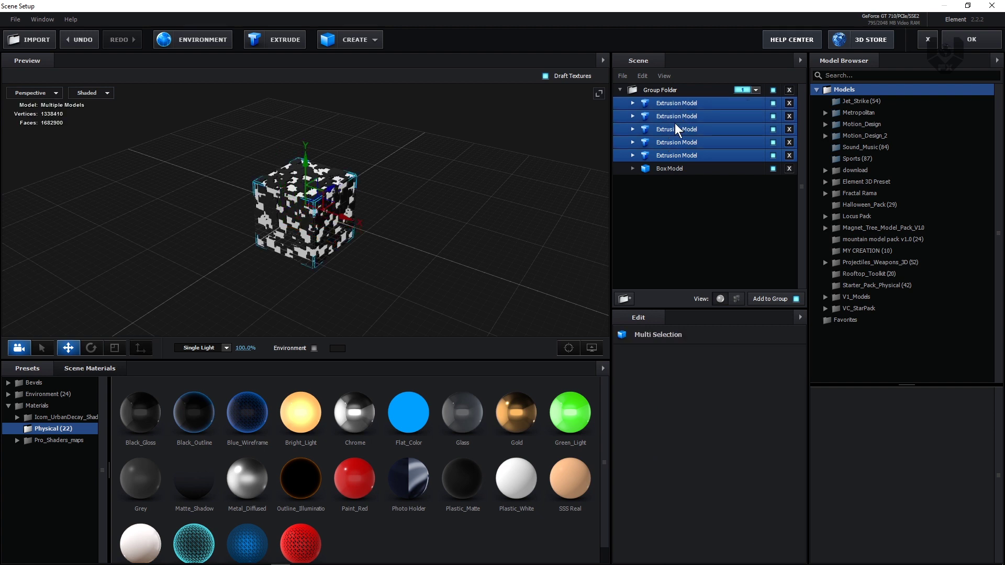
left_click(624, 299)
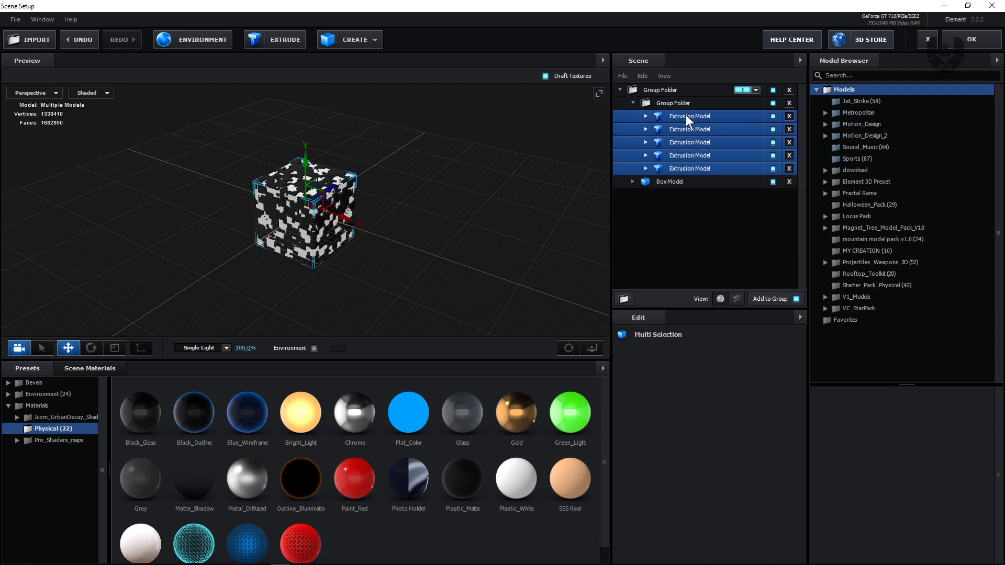
Rename the new group folder holding the extrusion models as cube
right_click(693, 102)
left_click(733, 175)
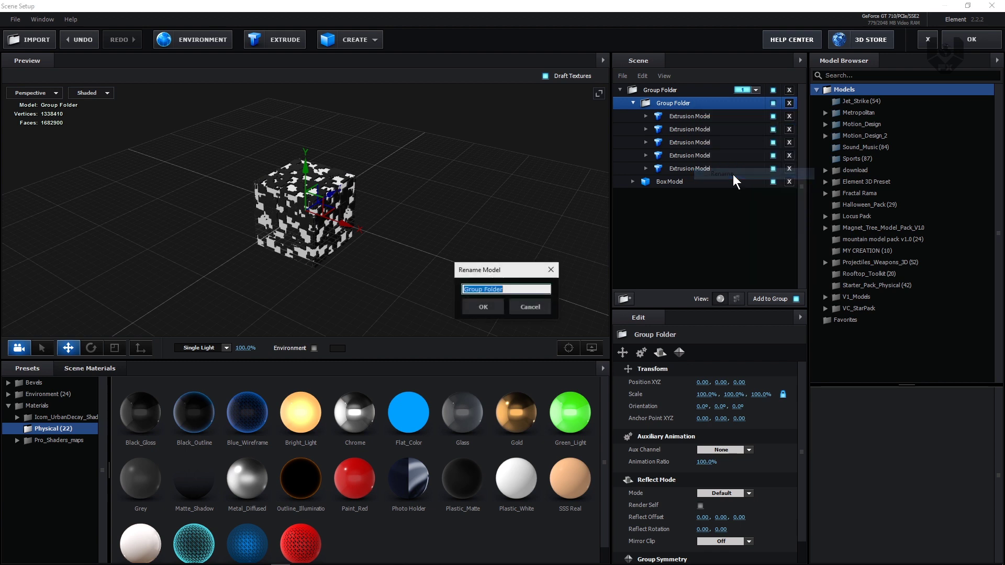
type("cube")
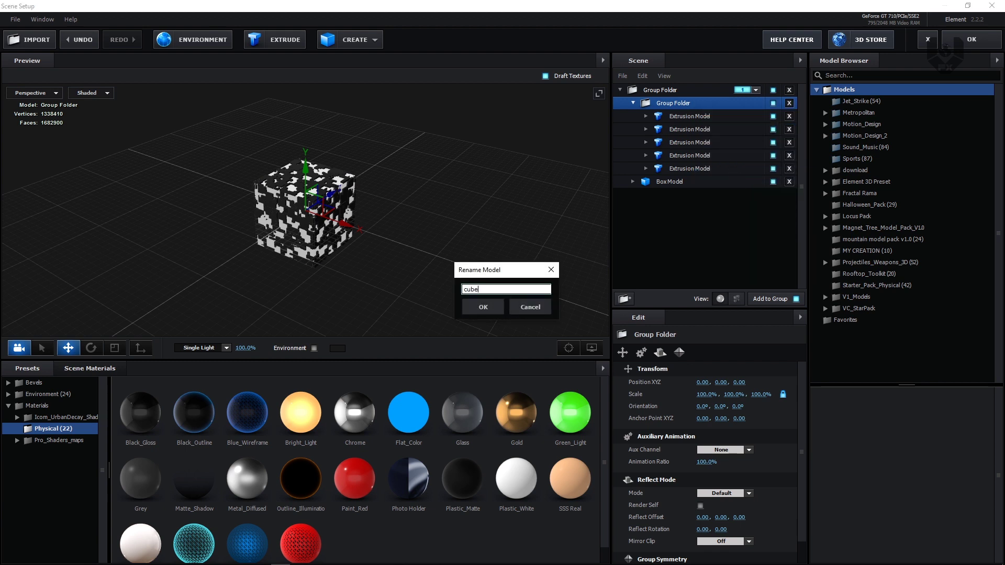
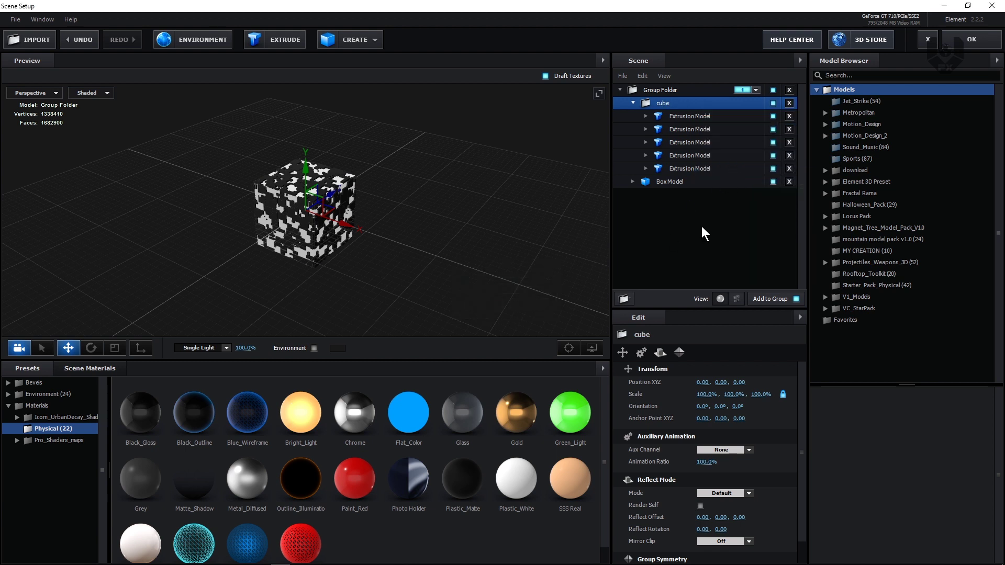
Move the box model into the cube folder with the extrusion models
left_click(634, 103)
scroll(357, 199, "up", 2)
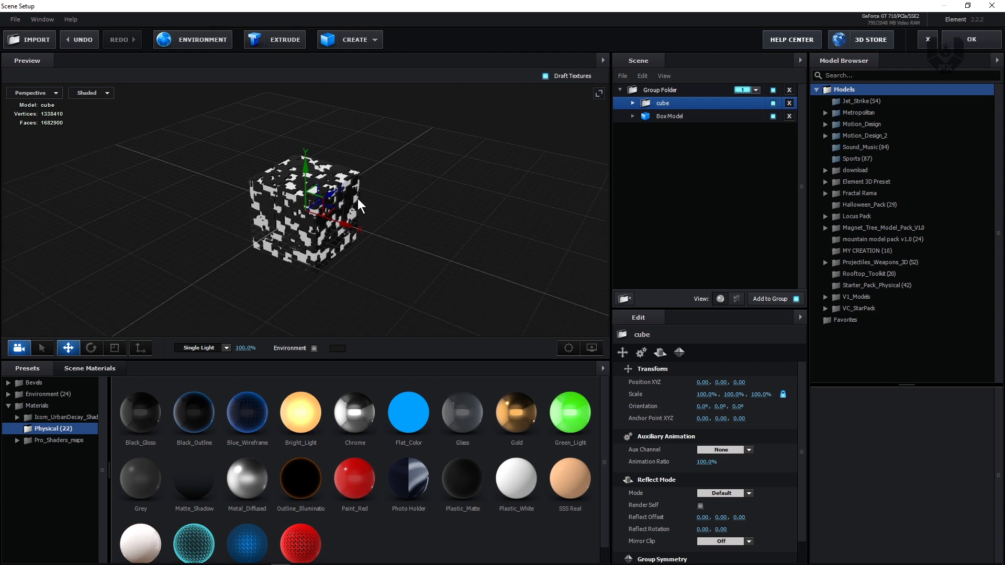
left_click_drag(661, 121, 673, 103)
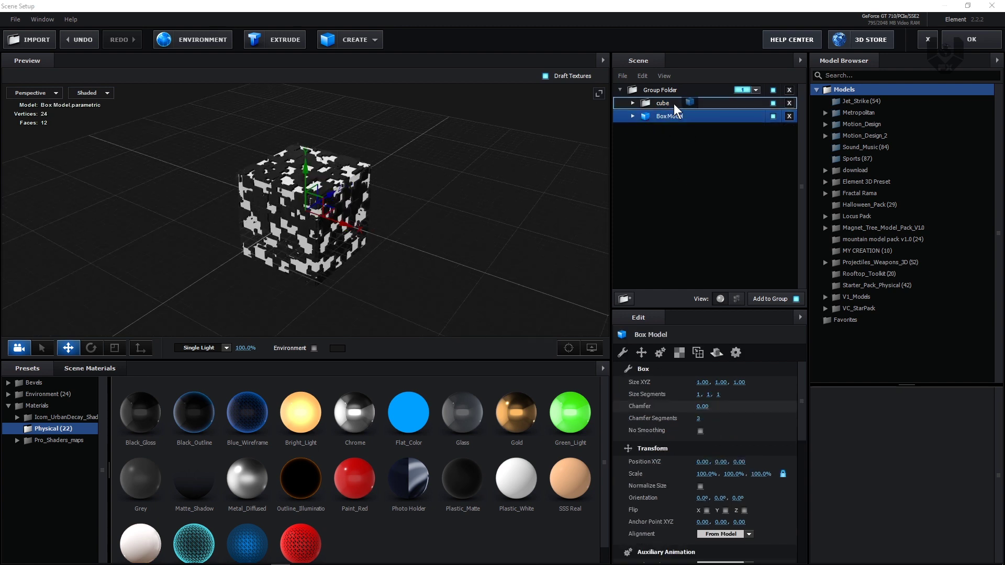
left_click(633, 104)
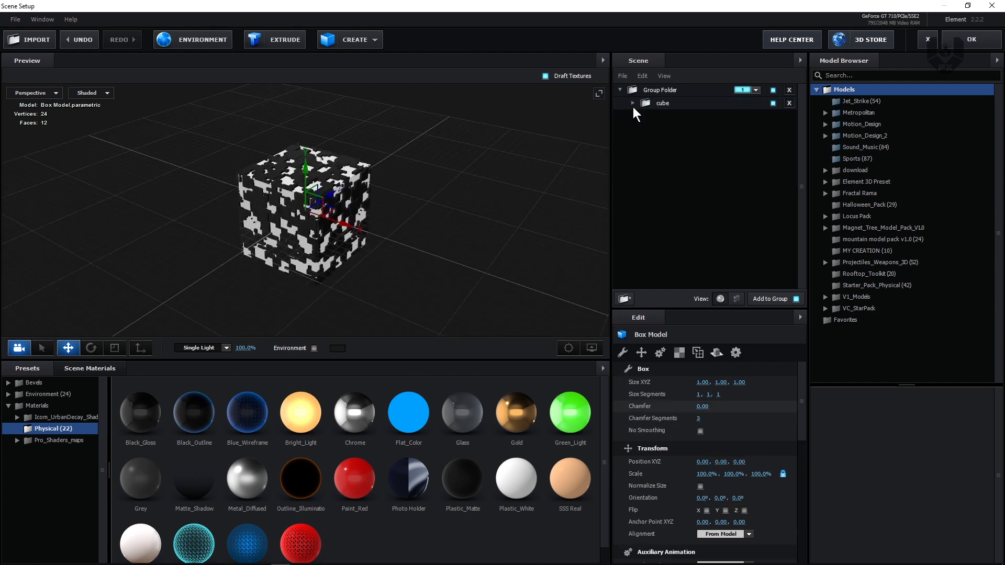
Create another extrusion model from the traced masks and enable Optimize Mesh for it
scroll(507, 215, "down", 2)
left_click(290, 43)
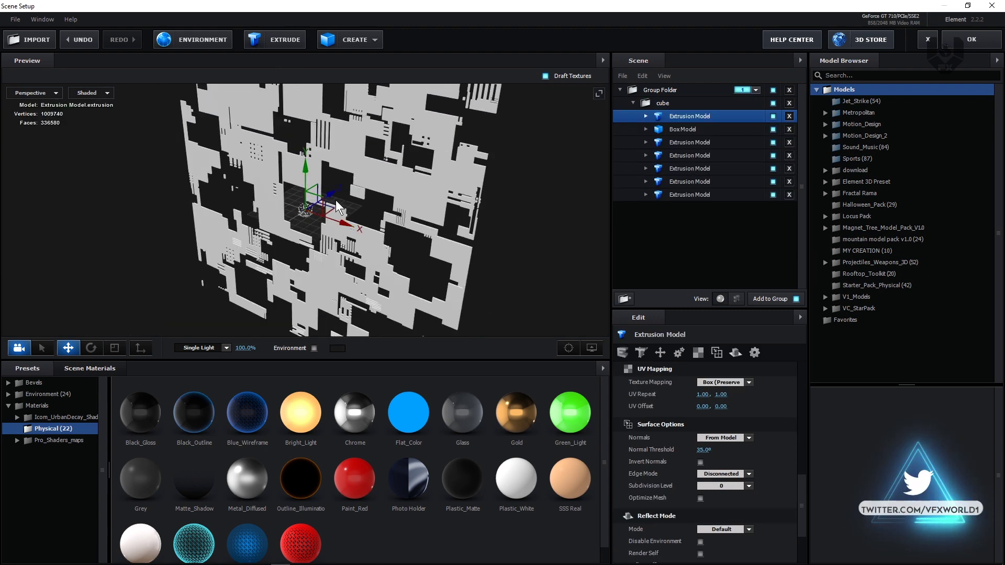
scroll(678, 445, "down", 4)
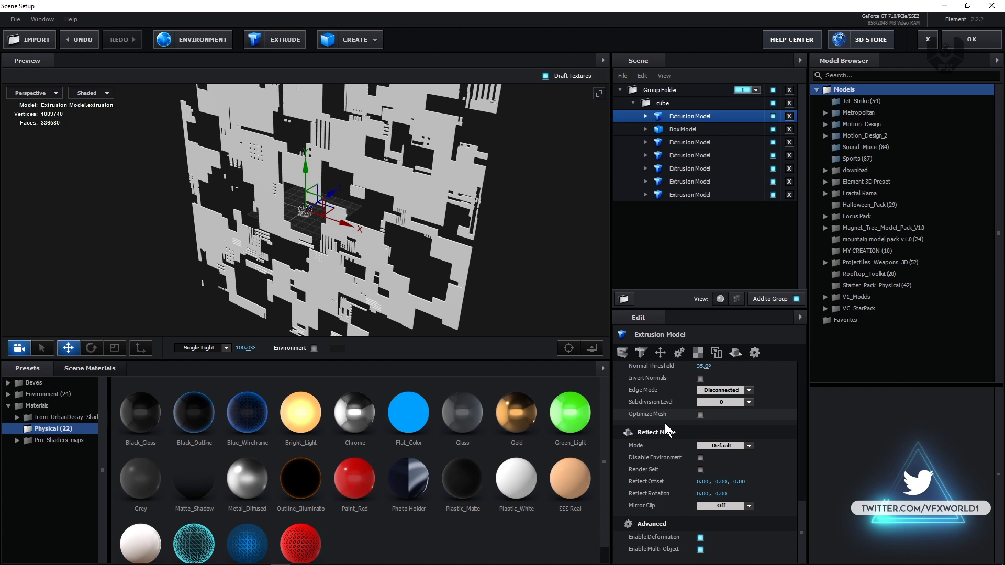
left_click(699, 415)
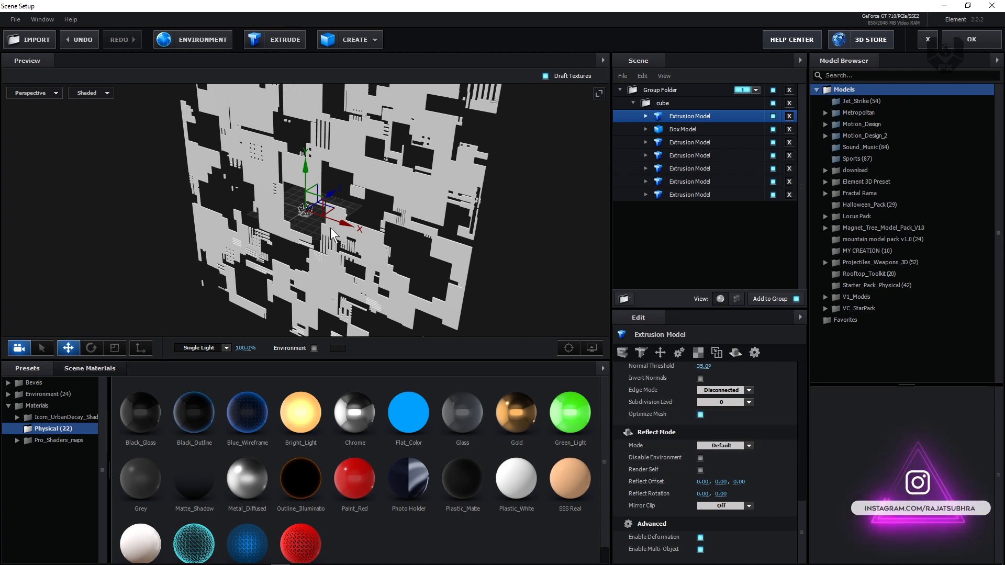
scroll(335, 240, "up", 2)
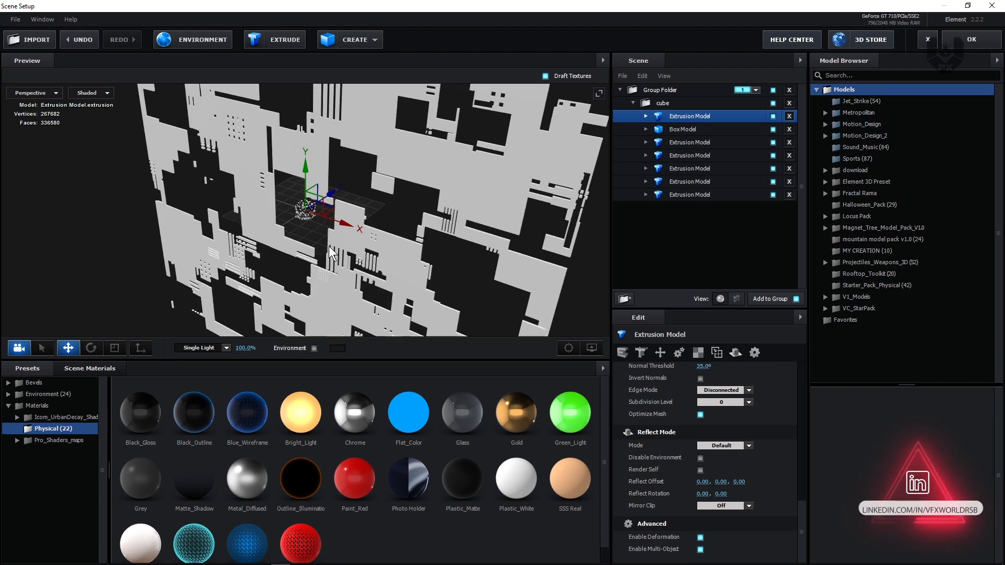
Rotate the new extrusion to lie flat as a floor around the cube and scale up its thickness
left_click(91, 347)
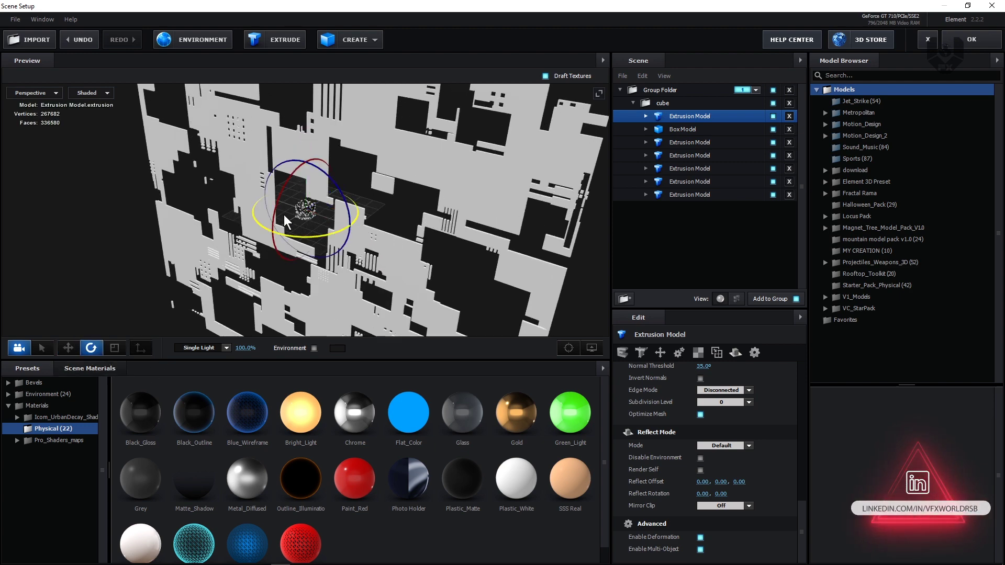
left_click_drag(286, 220, 303, 234)
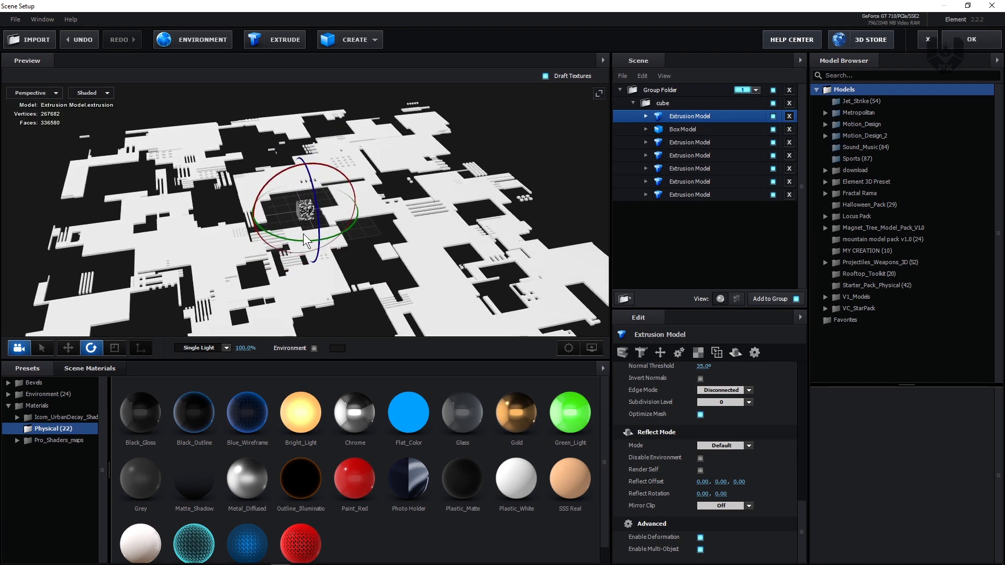
key("r")
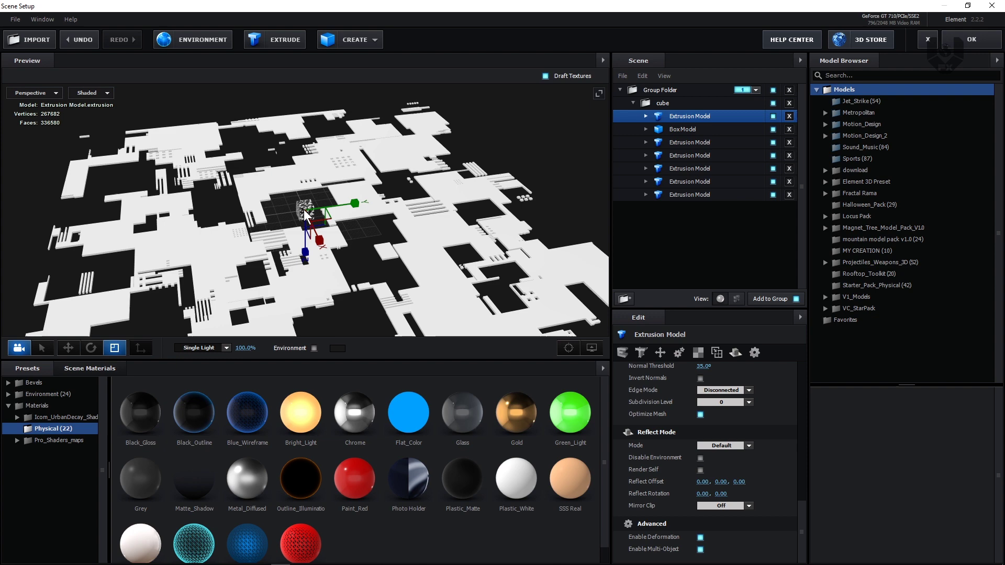
left_click_drag(308, 212, 263, 230)
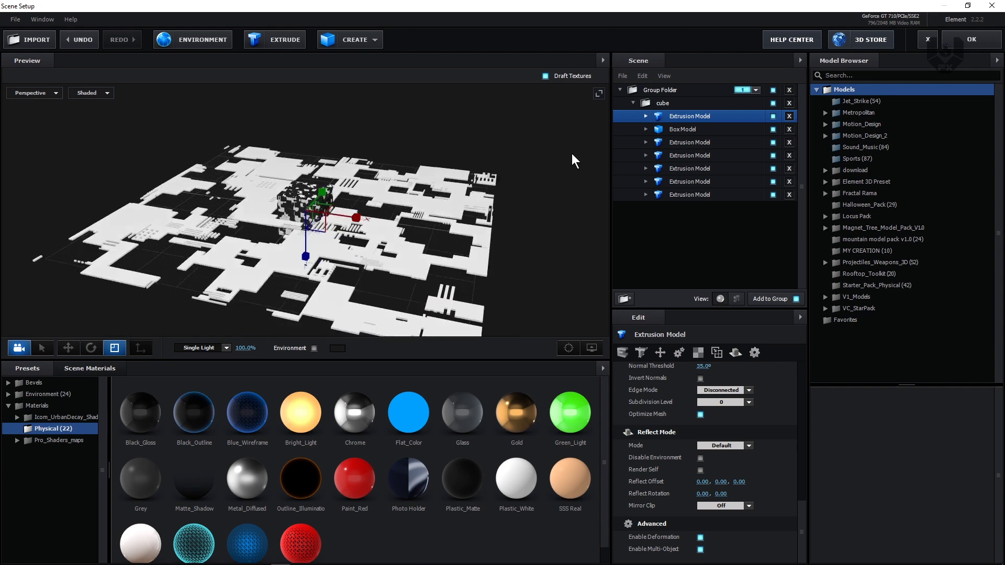
left_click_drag(306, 257, 316, 266)
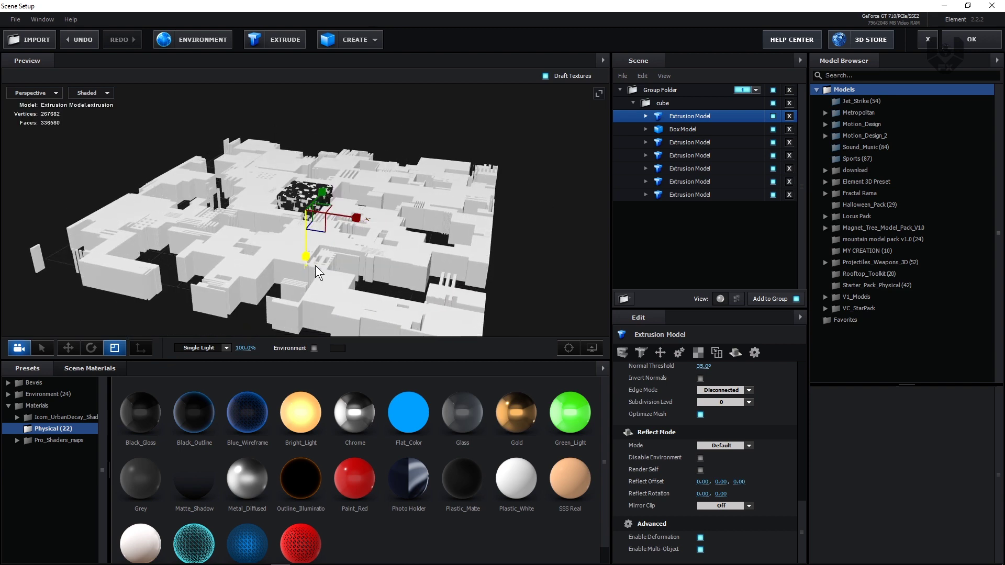
Create a plane scaled to about 842% and lower it to about -0.17 in Y within the floor extrusion
key("w")
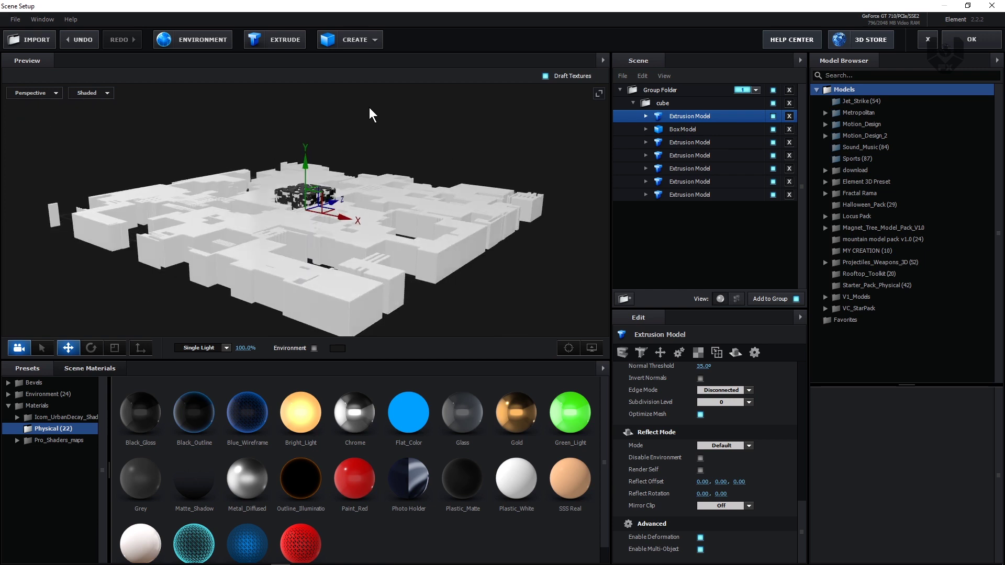
left_click(363, 48)
left_click(481, 64)
left_click_drag(485, 139, 460, 100)
key("r")
key("w")
left_click_drag(519, 112, 536, 100)
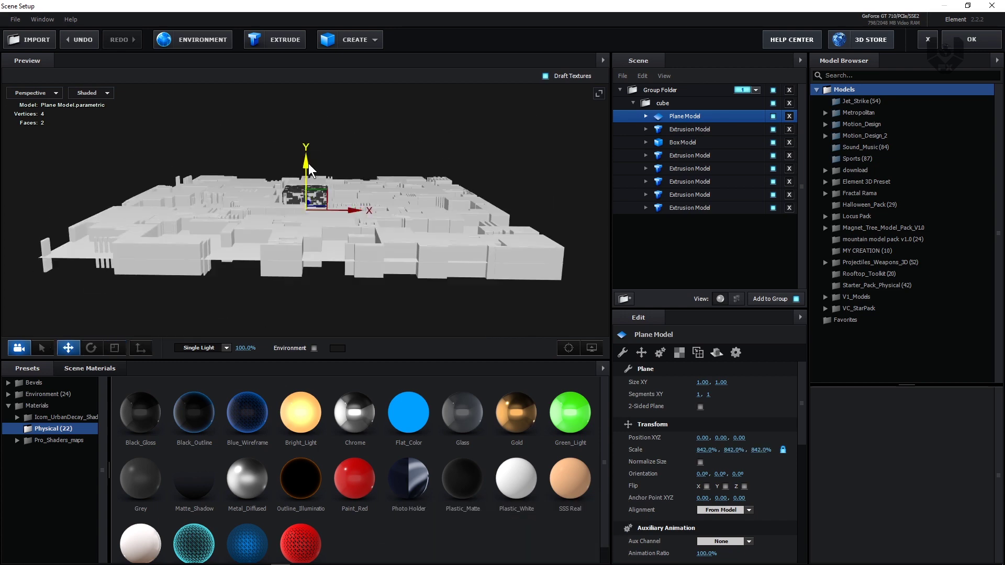
left_click_drag(309, 162, 322, 169)
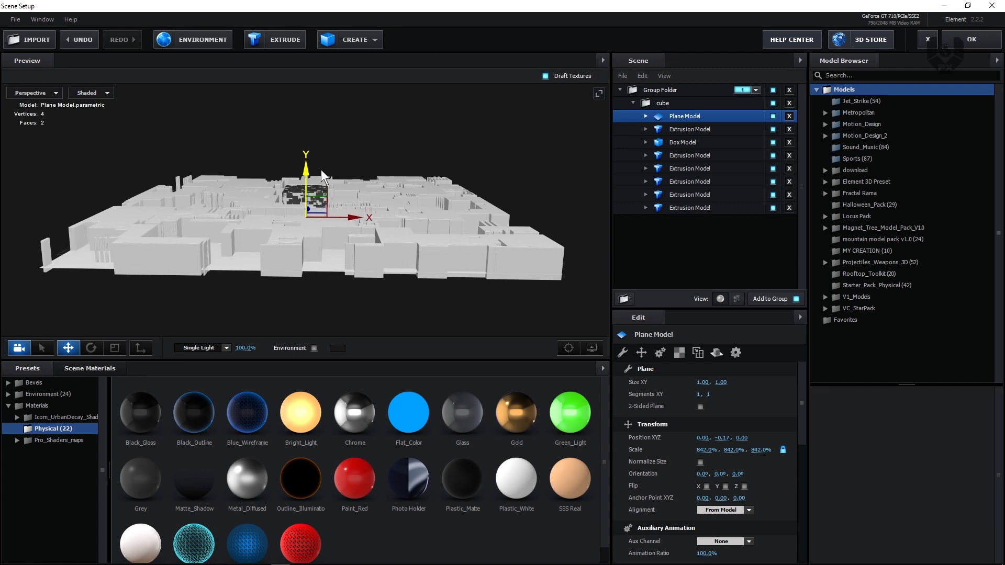
Select the plane and floor extrusion together, lower them beneath the cube and enlarge them
left_click_drag(417, 129, 406, 129)
scroll(455, 256, "up", 5)
left_click(455, 257, "ctrl")
left_click_drag(454, 257, 453, 180)
scroll(480, 126, "up", 3)
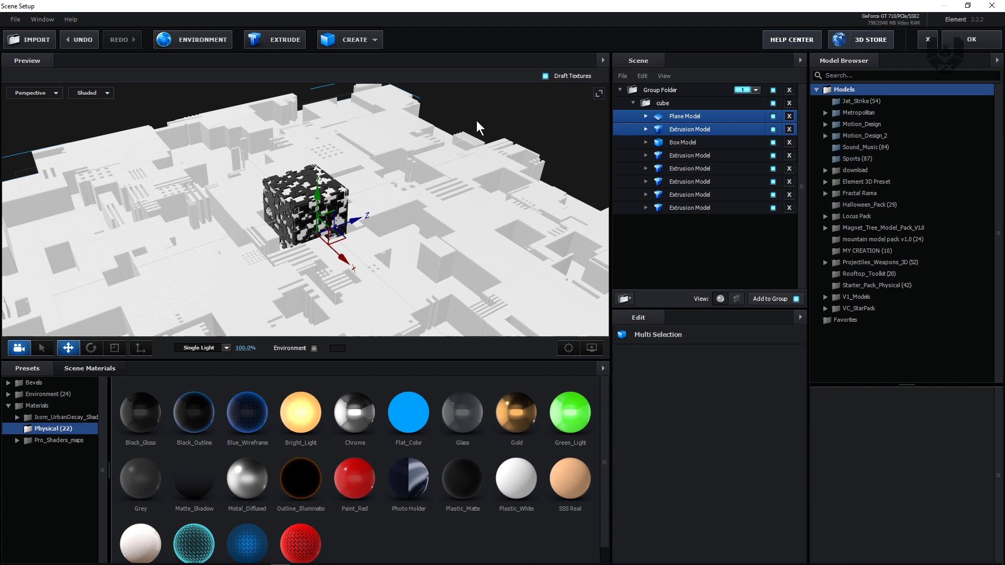
left_click(359, 237)
key("r")
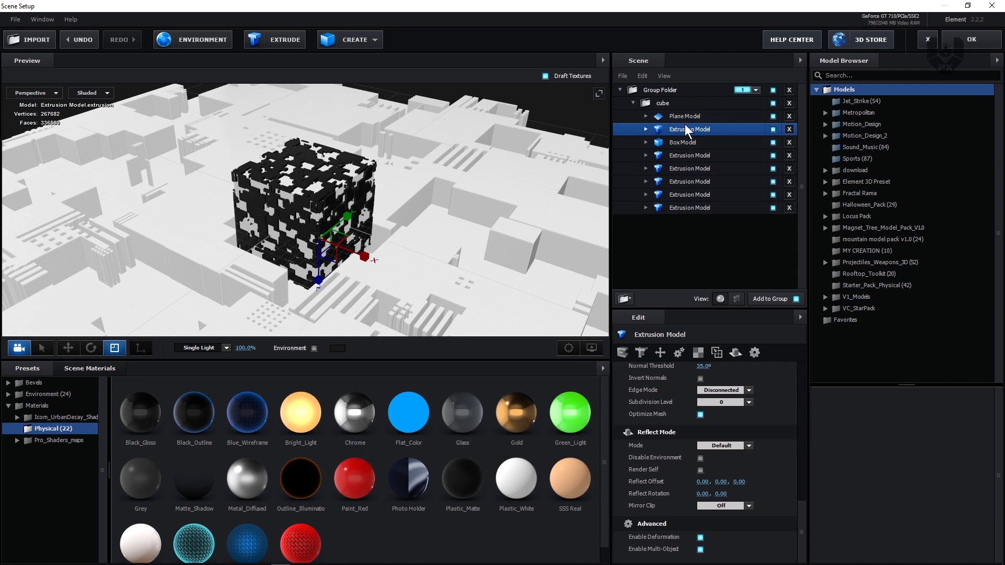
Apply the tile-steel_2 material from the Metal physical shaders to the floor extrusion
double_click(46, 414)
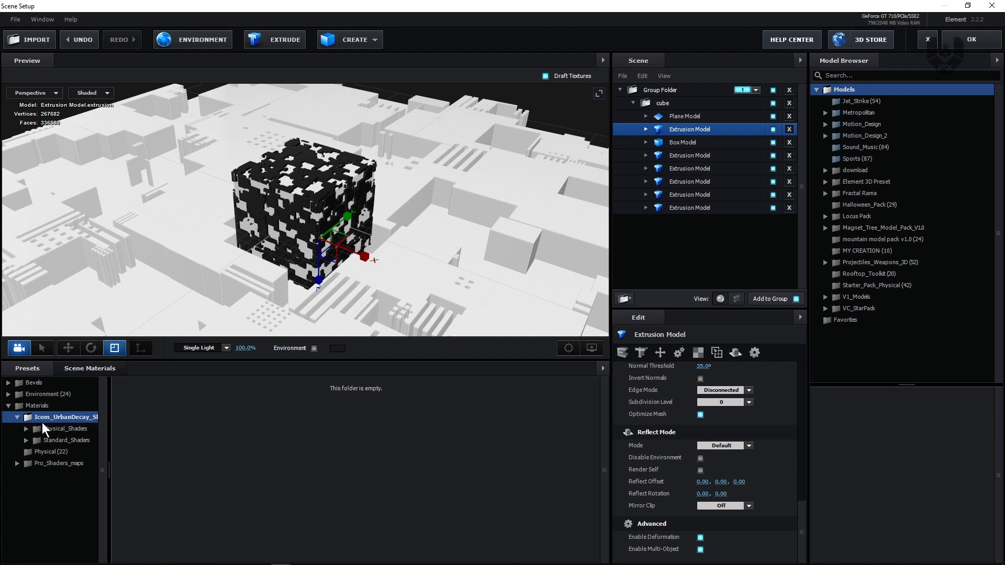
double_click(74, 428)
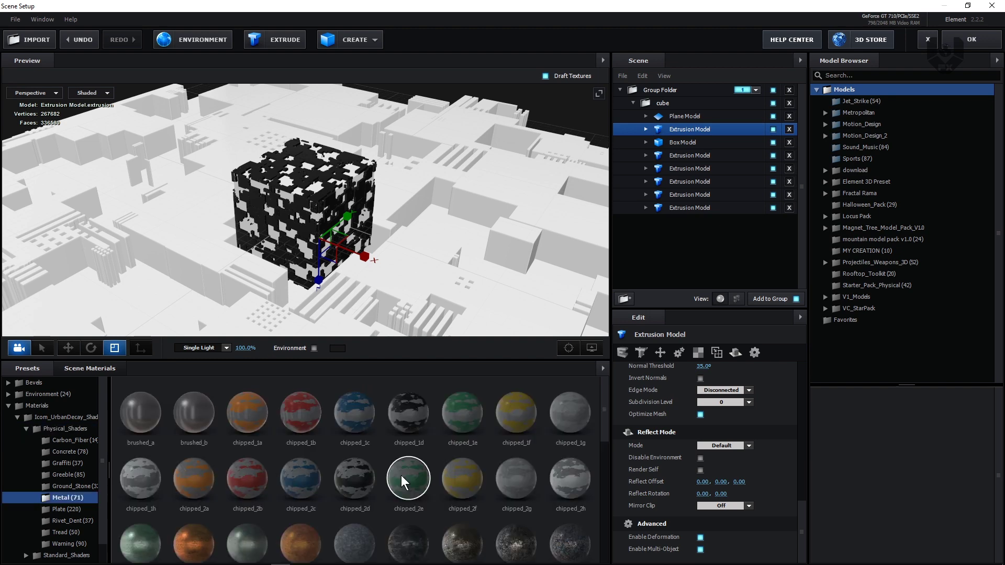
scroll(404, 489, "down", 5)
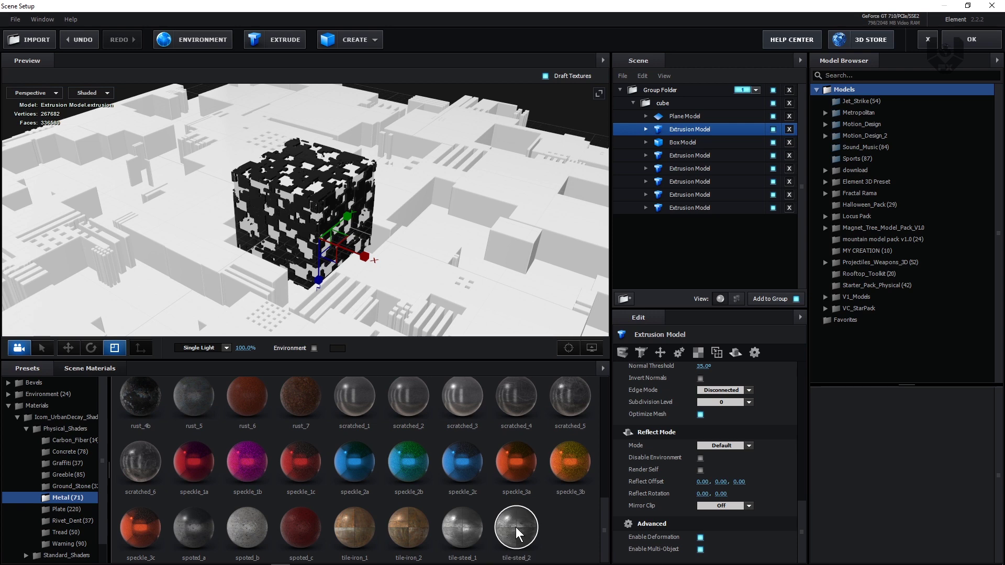
left_click_drag(516, 527, 448, 235)
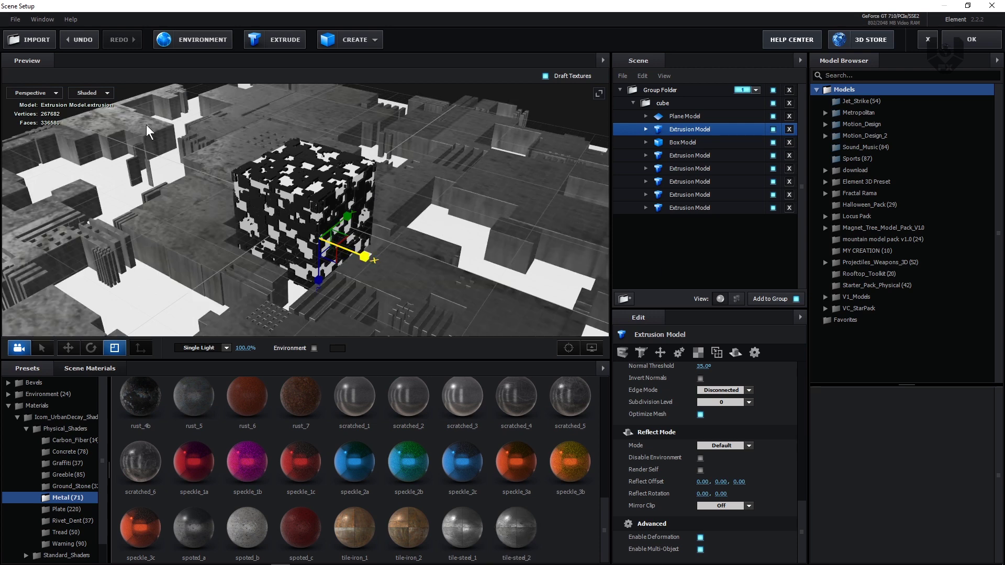
Set the floor extrusion's UV Repeat to 10 in both directions
left_click(699, 354)
left_click(703, 394)
type("10")
key("Tab")
type("0")
key("Return")
left_click_drag(196, 272, 220, 270)
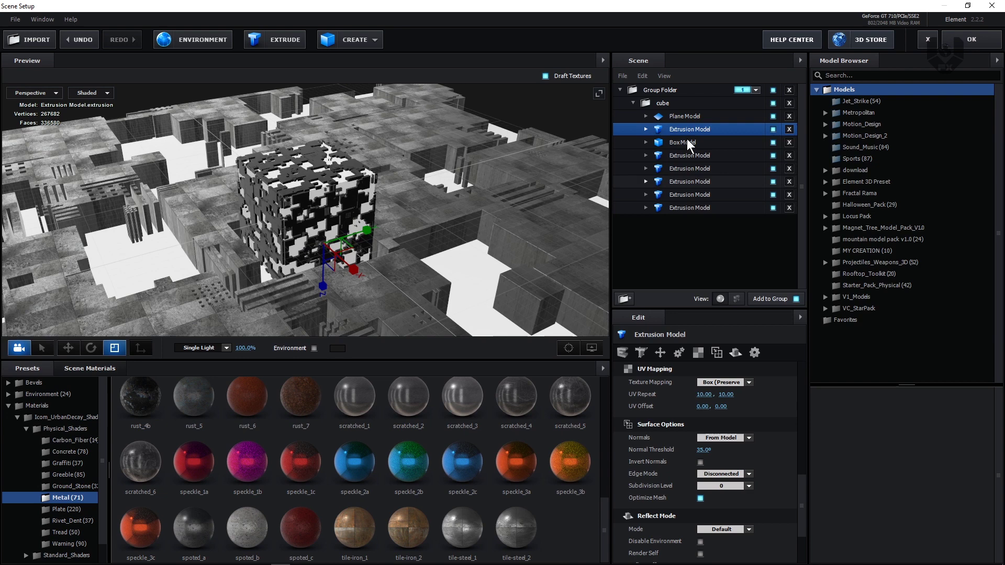
Apply the tile-steel_2 material to the plane and set its UV Repeat to 10 in both directions
left_click(692, 116)
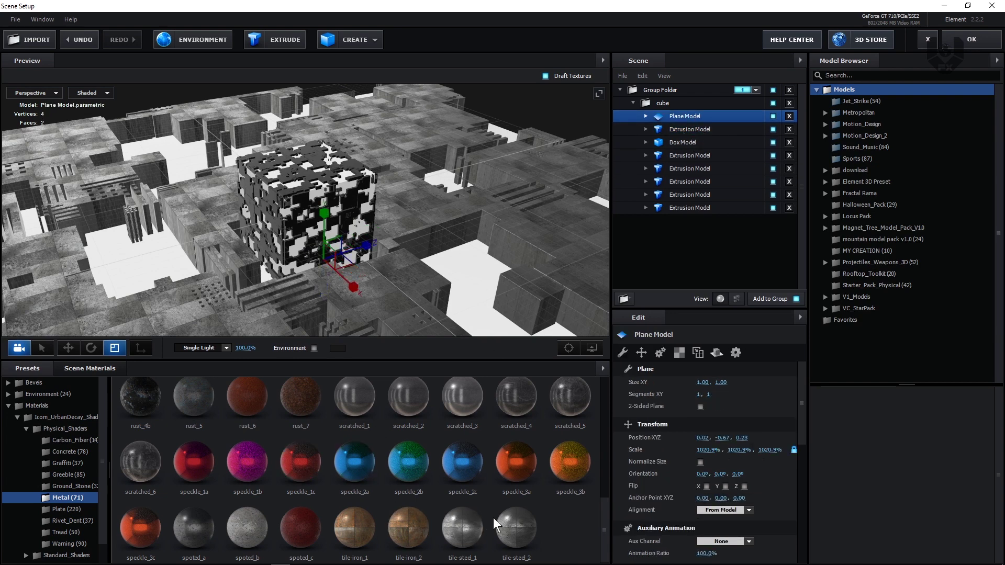
left_click(533, 522)
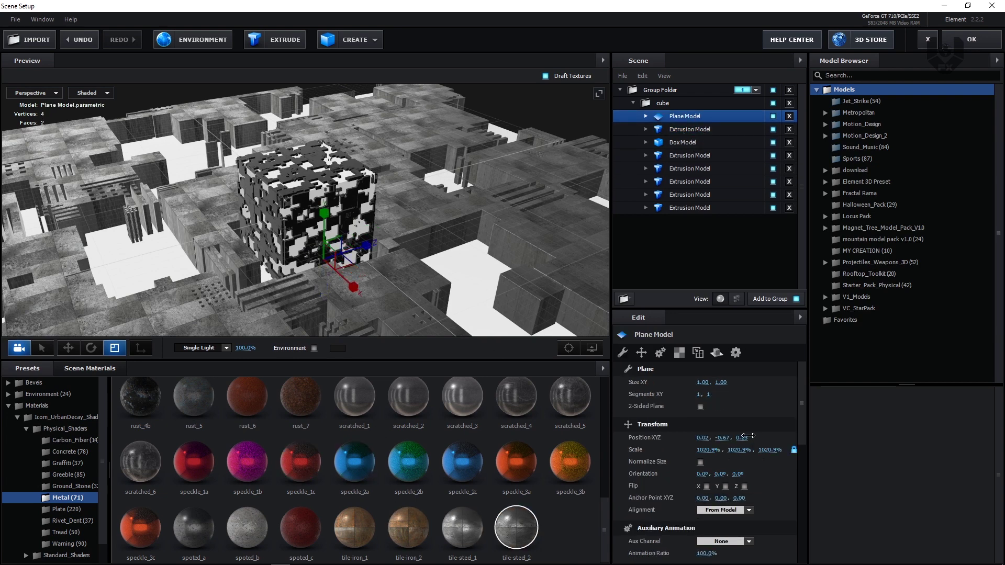
left_click(680, 352)
left_click(705, 395)
type("10")
key("Return")
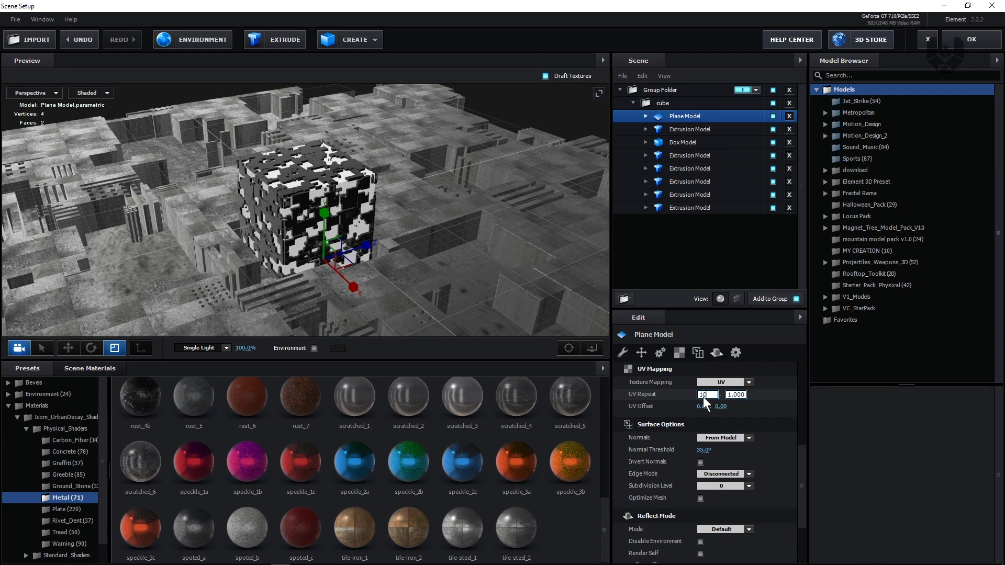
left_click_drag(206, 304, 231, 300)
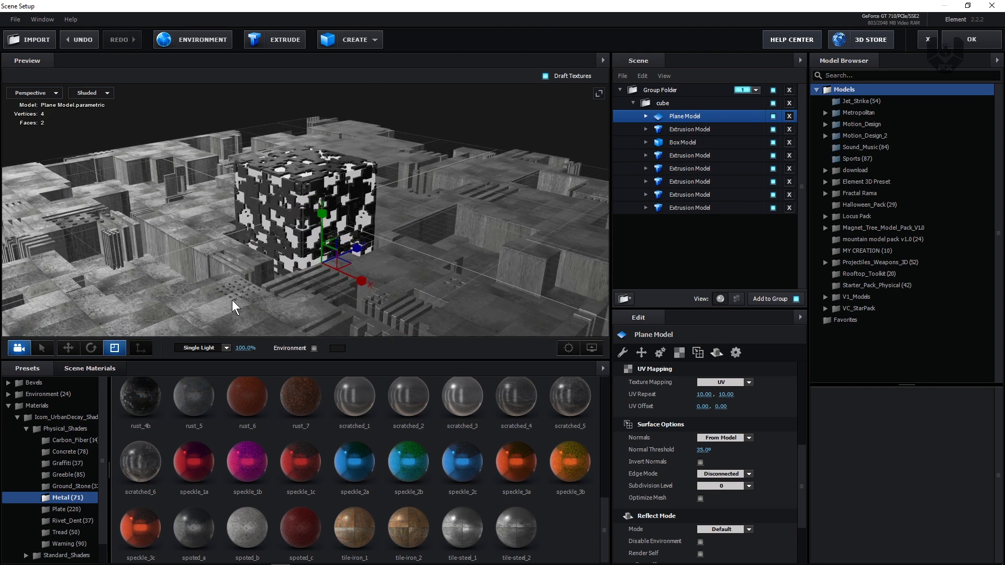
Apply the tile-steel_1 material to the box model inside the cube
scroll(342, 163, "up", 5)
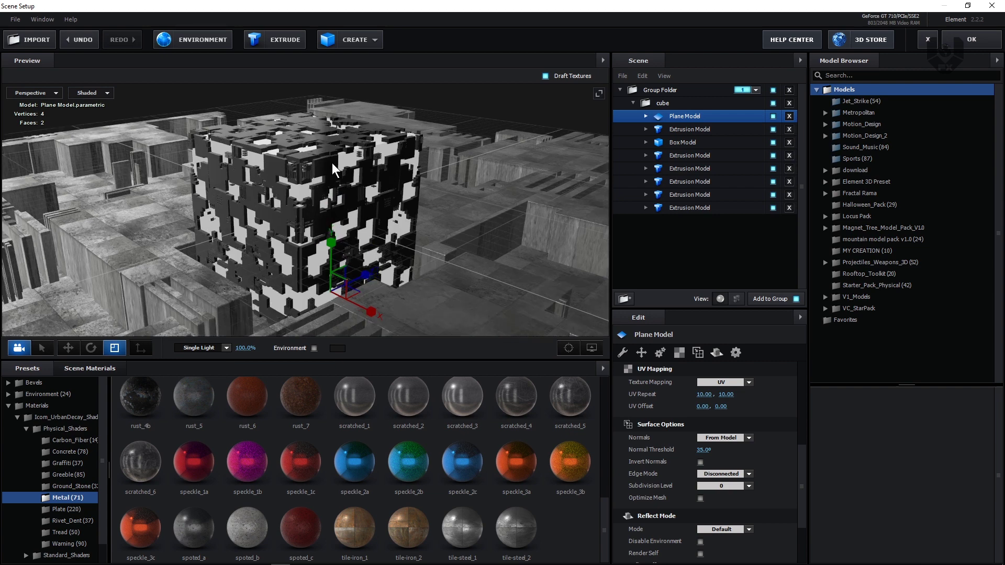
scroll(333, 173, "up", 3)
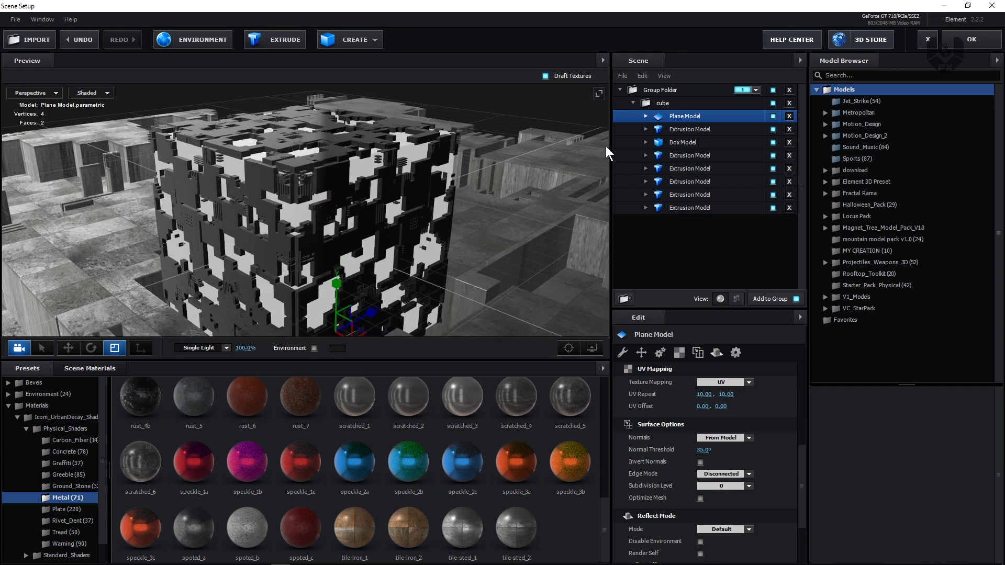
left_click(683, 142)
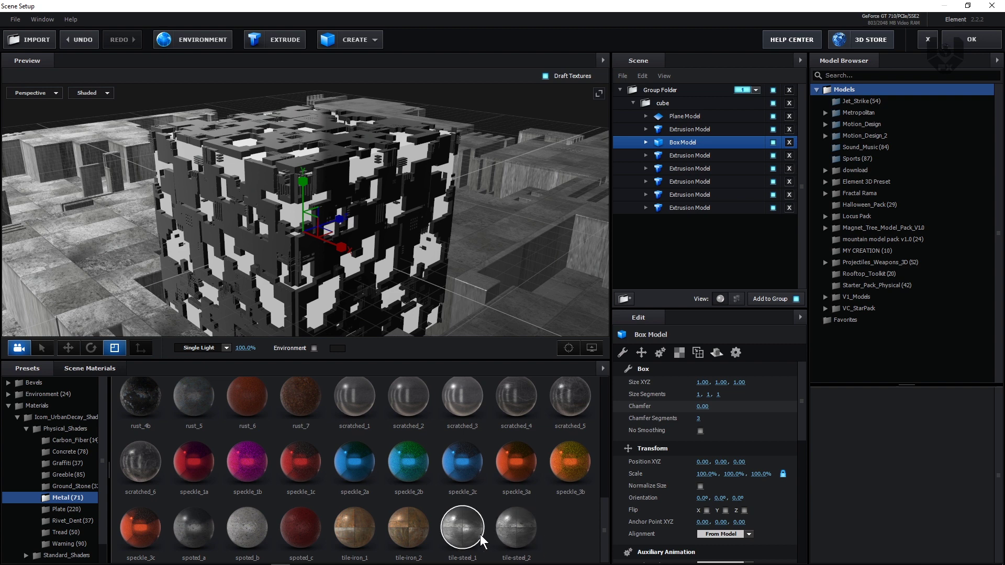
left_click_drag(473, 527, 462, 221)
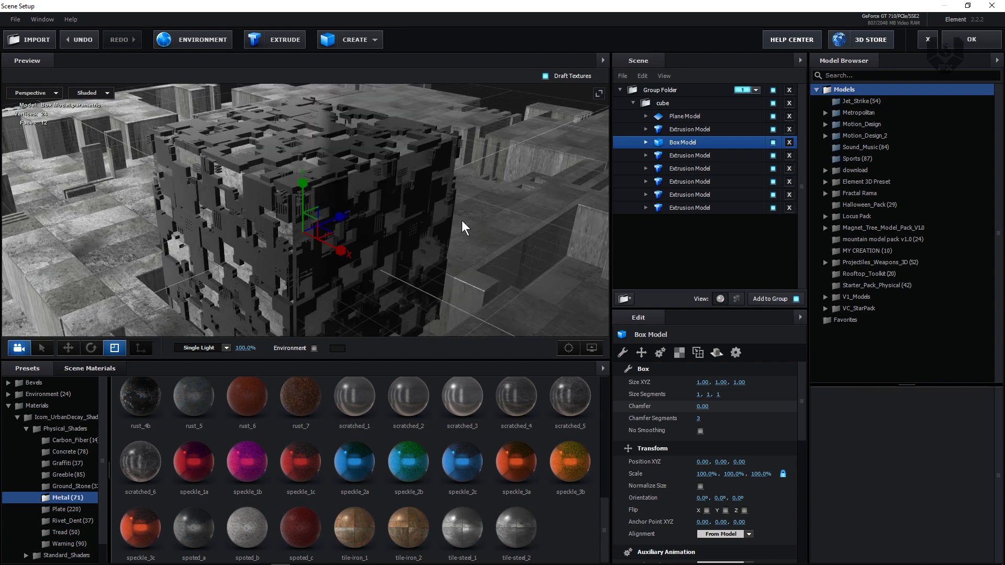
Apply the tile-steel_1 material to the cube's extrusion panels and move the floor extrusion and plane out of the cube folder
left_click(673, 155)
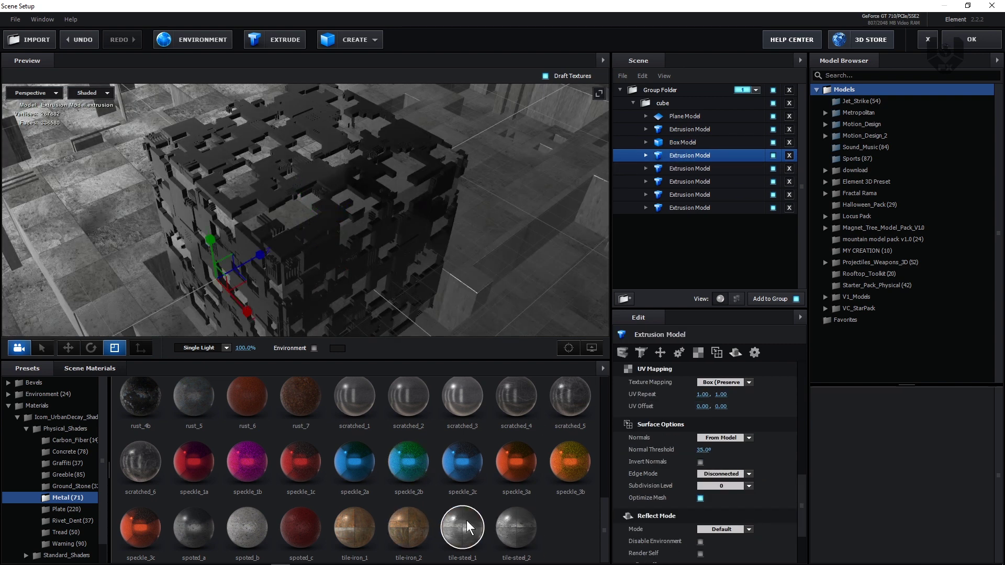
key("ctrl+z")
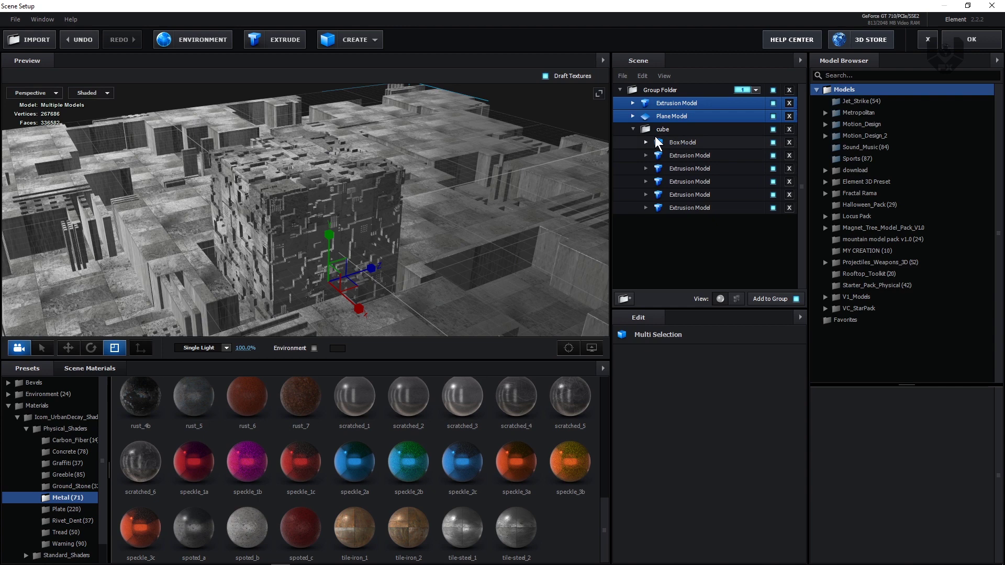
Set the cube folder's Reflect Mode to Spherical with an X Reflect Offset of 0.25
left_click(674, 131)
left_click(633, 129)
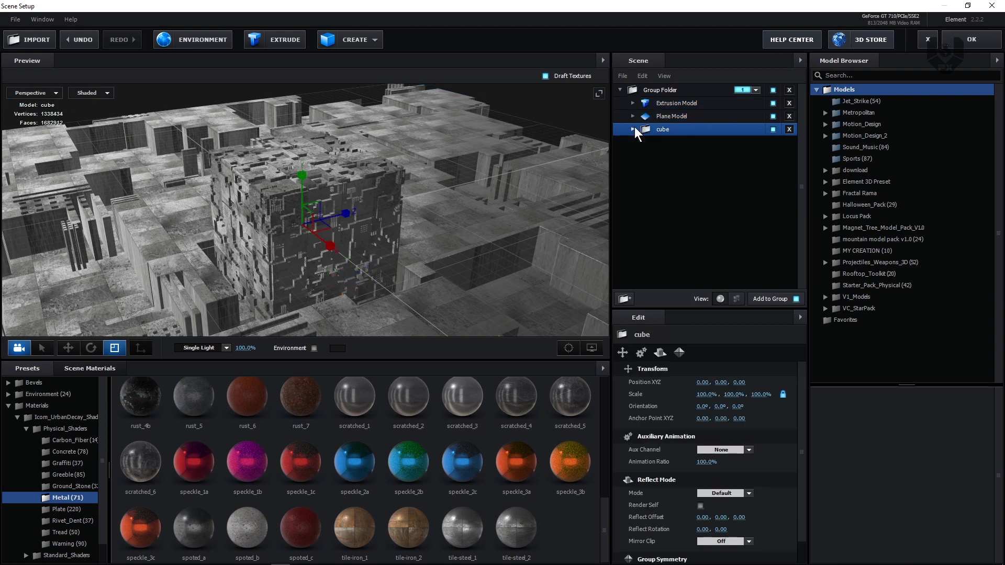
left_click(660, 354)
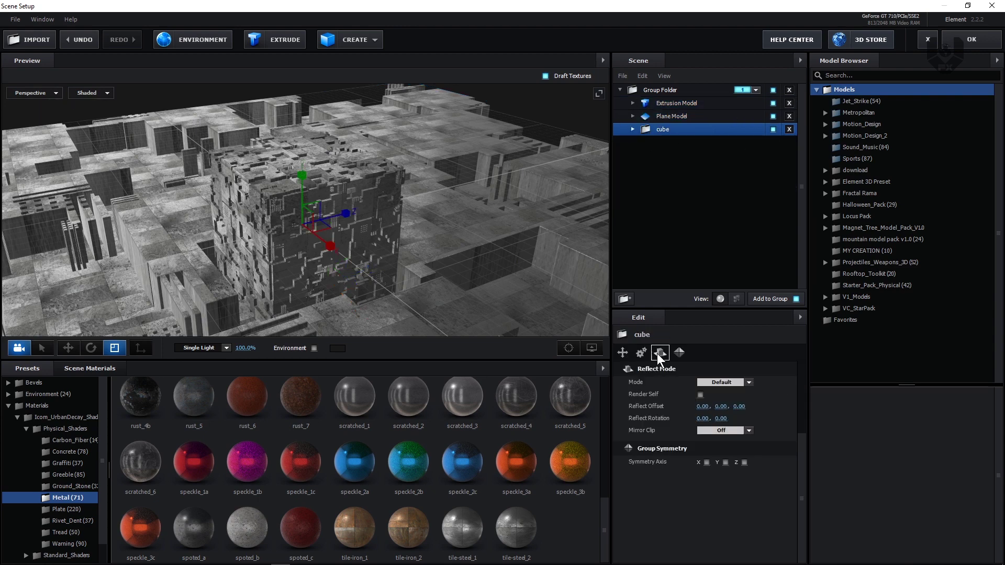
left_click(720, 385)
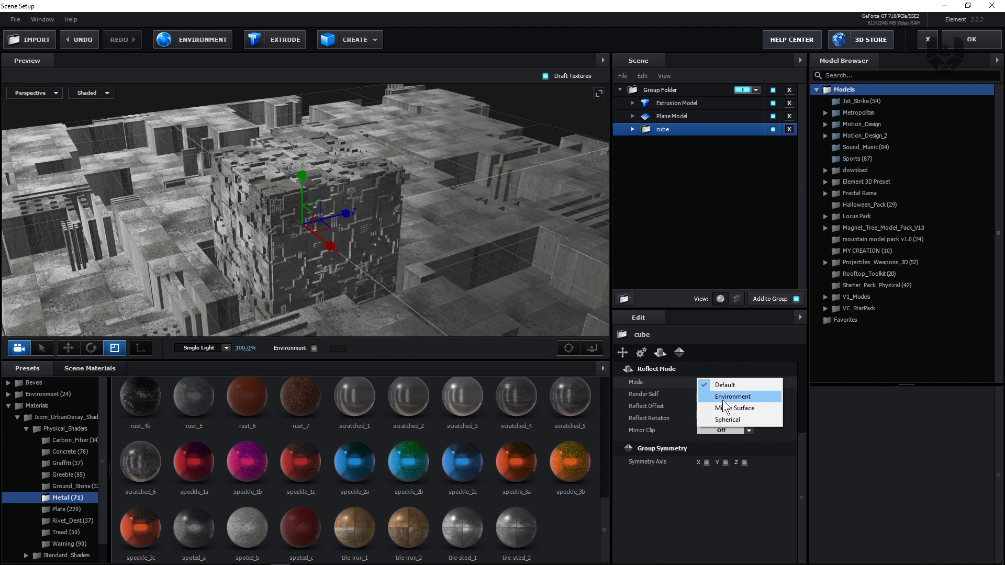
left_click(727, 420)
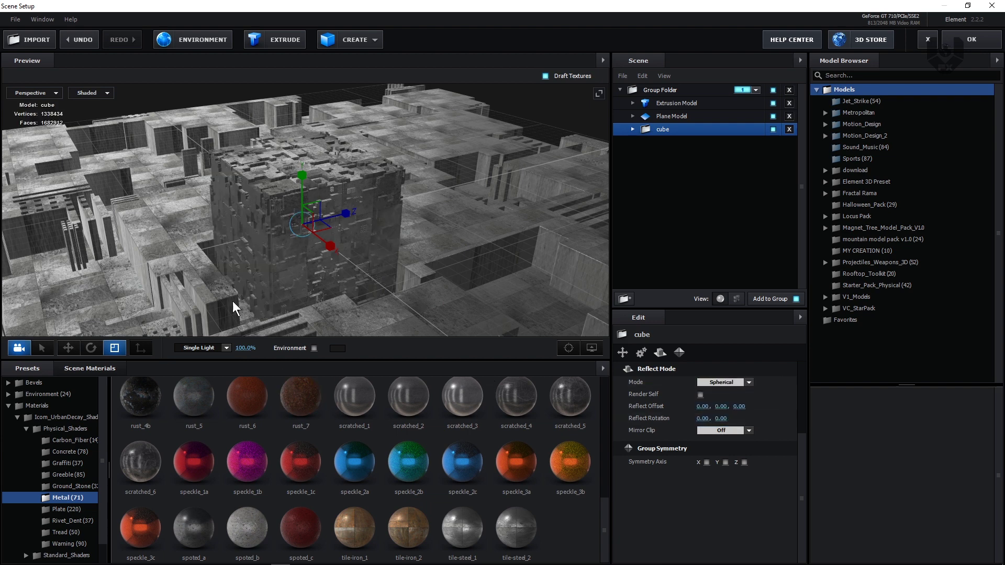
left_click_drag(473, 243, 348, 242)
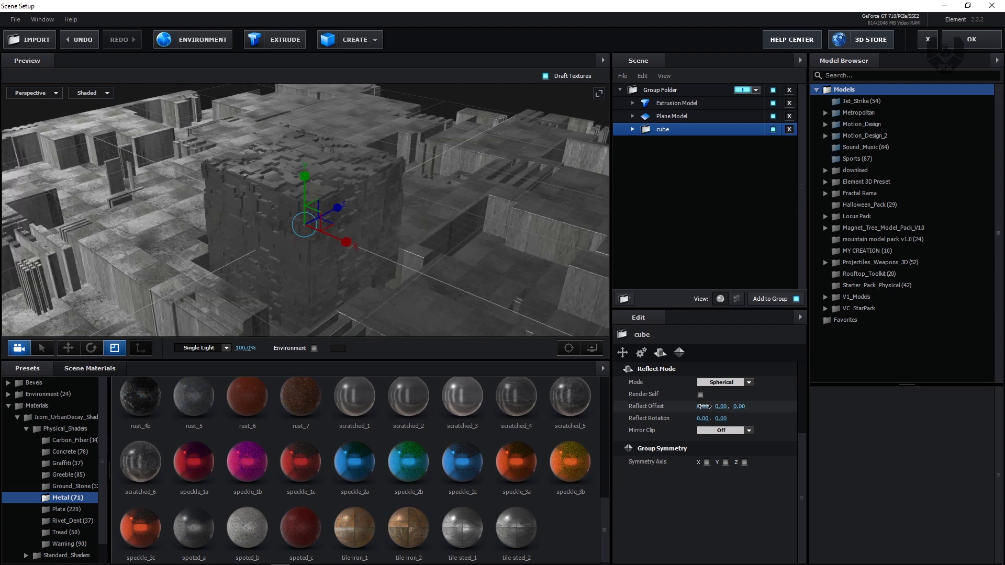
left_click_drag(704, 407, 749, 400)
left_click_drag(441, 305, 341, 326)
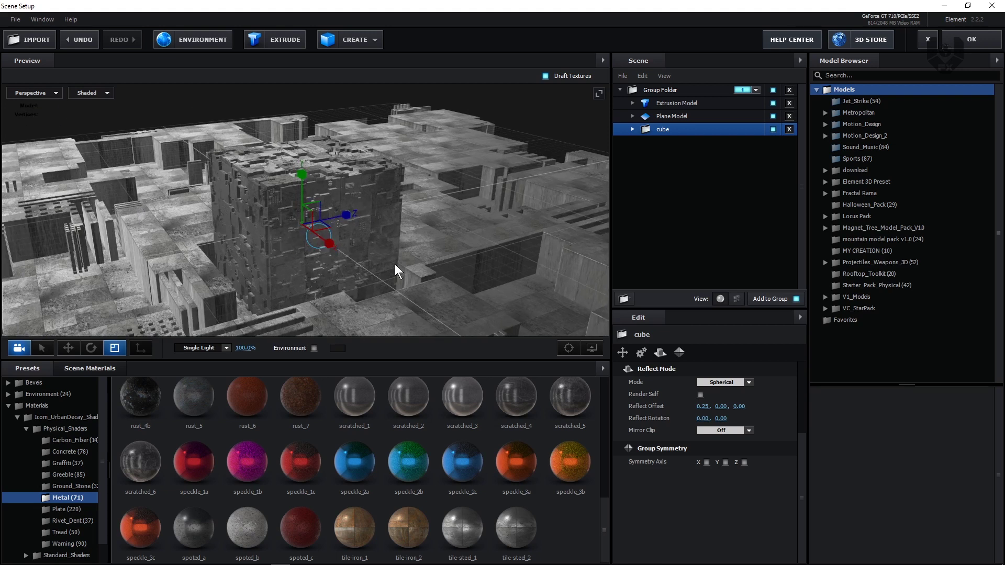
Set the floor extrusion's Reflect Mode to Spherical with a Y Reflect Offset of 0.20
left_click(671, 103)
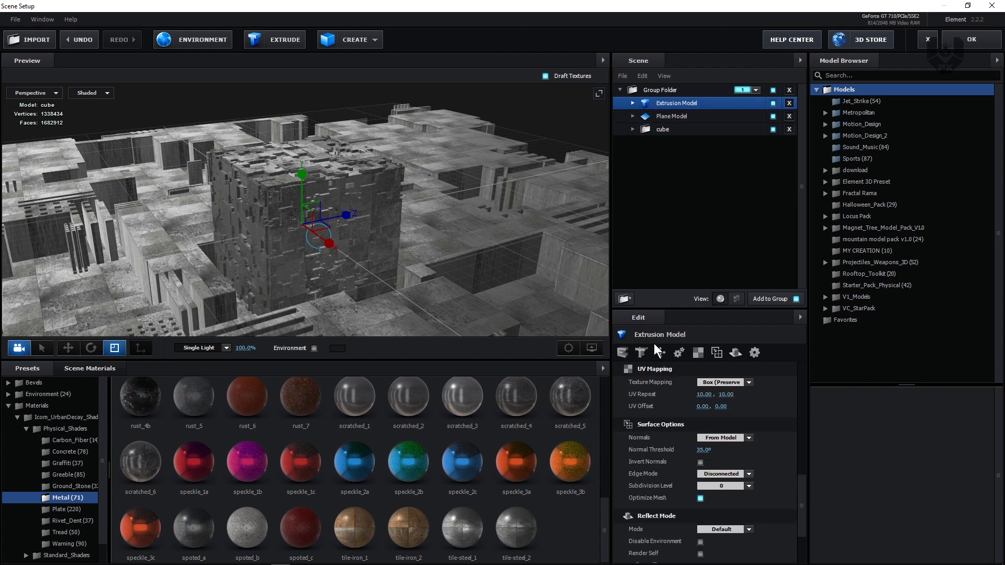
left_click(736, 352)
left_click(730, 382)
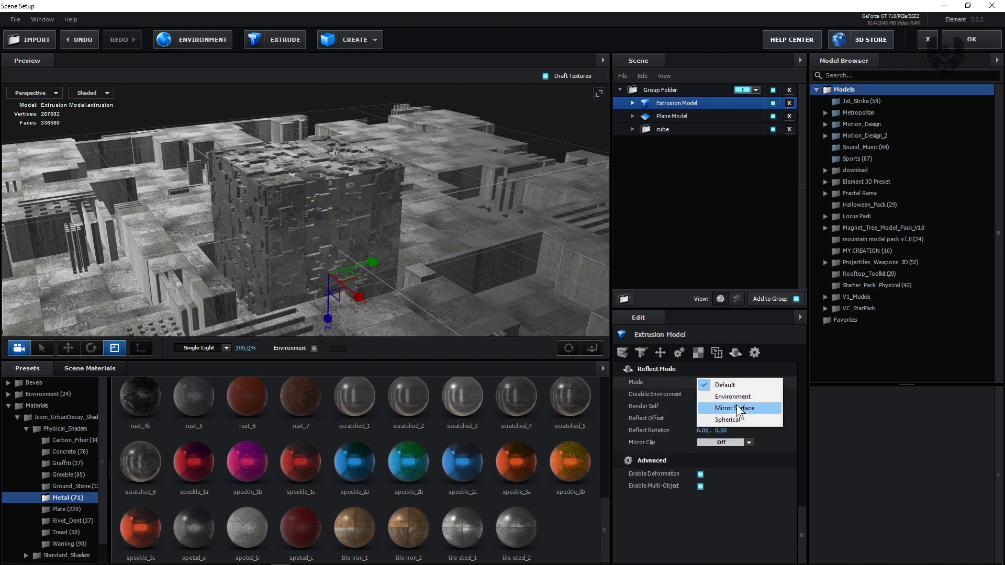
left_click(734, 423)
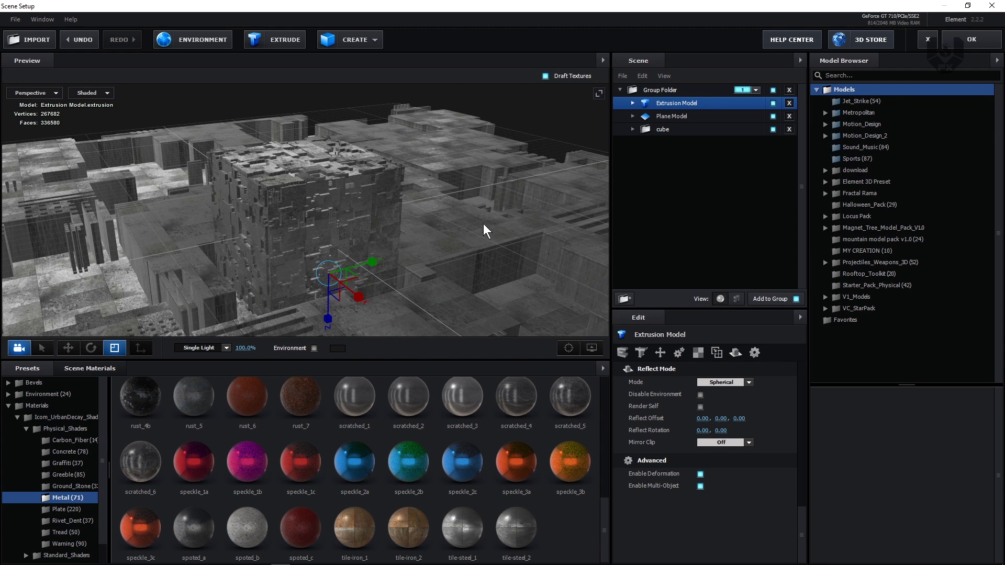
left_click_drag(722, 417, 761, 412)
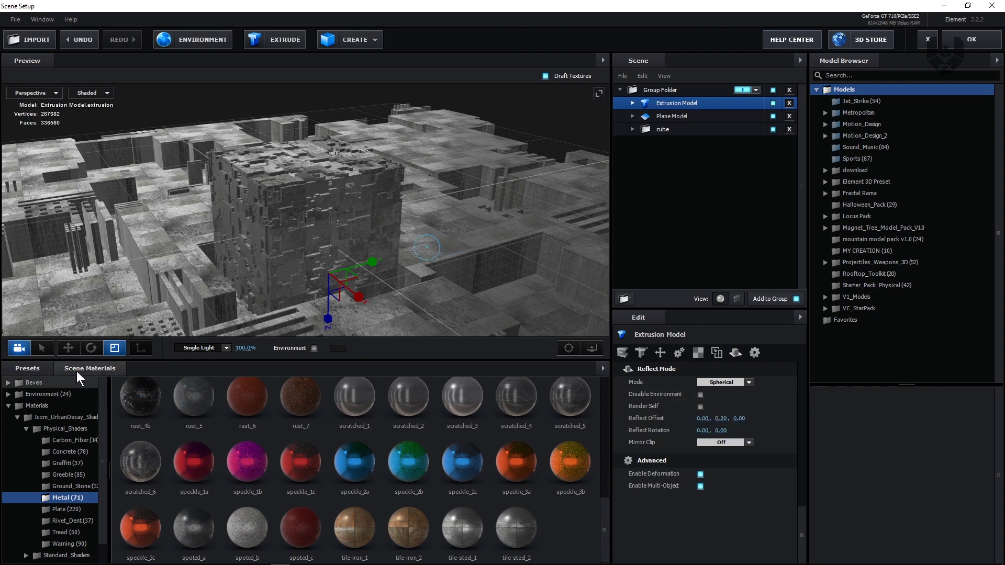
Apply the Basic_2K_05 environment preset to the scene and accept the scene setup
left_click(58, 394)
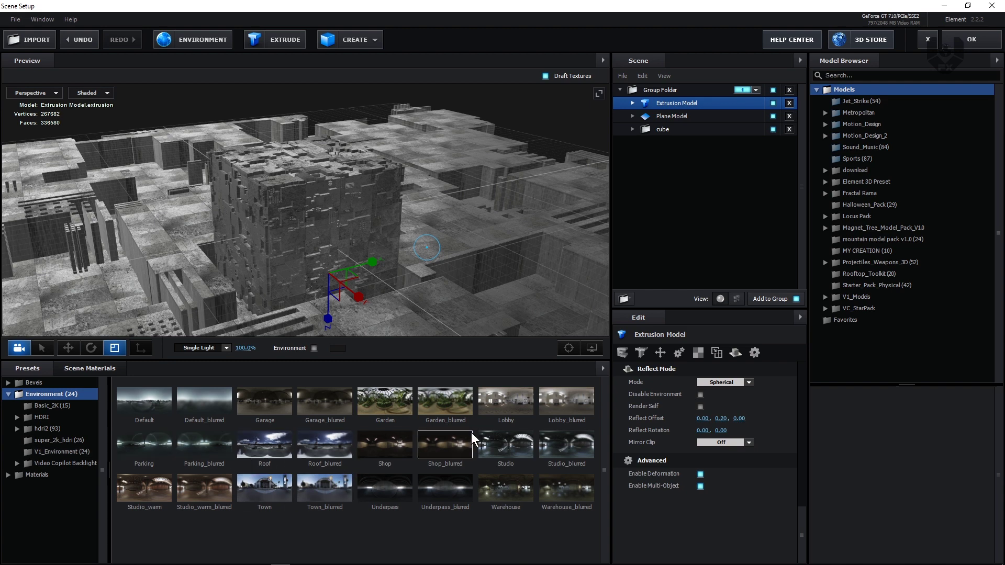
left_click(52, 406)
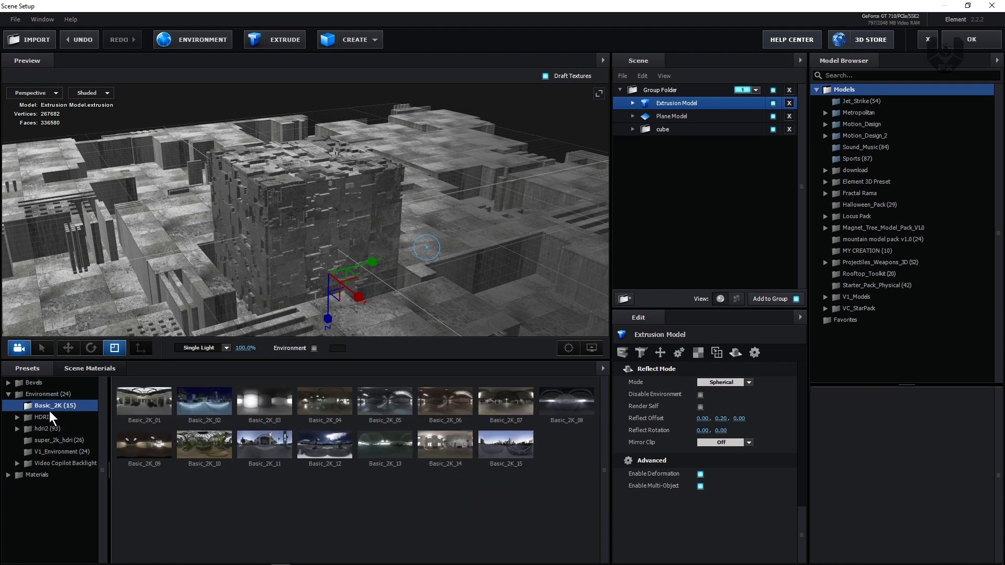
left_click(383, 404)
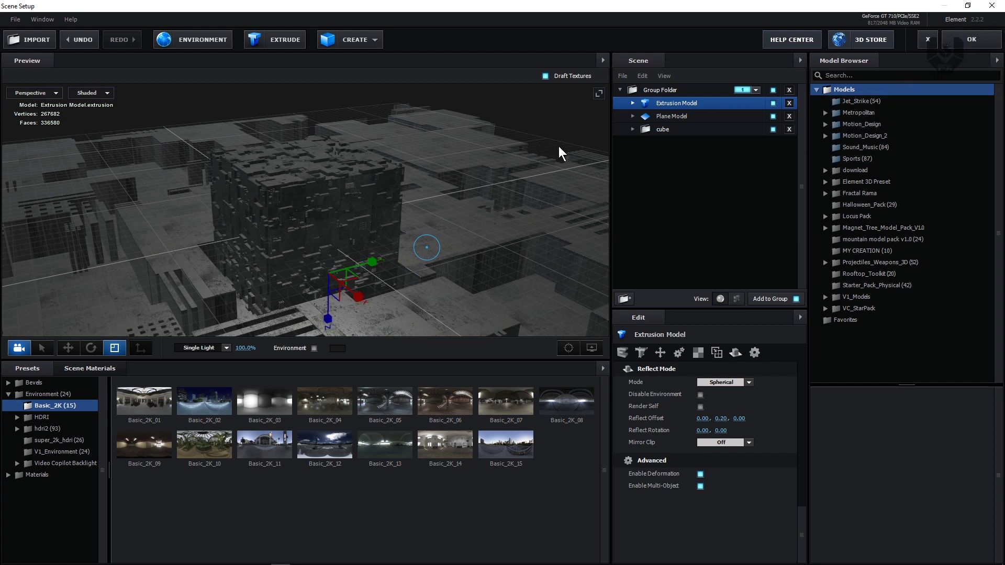
left_click(990, 44)
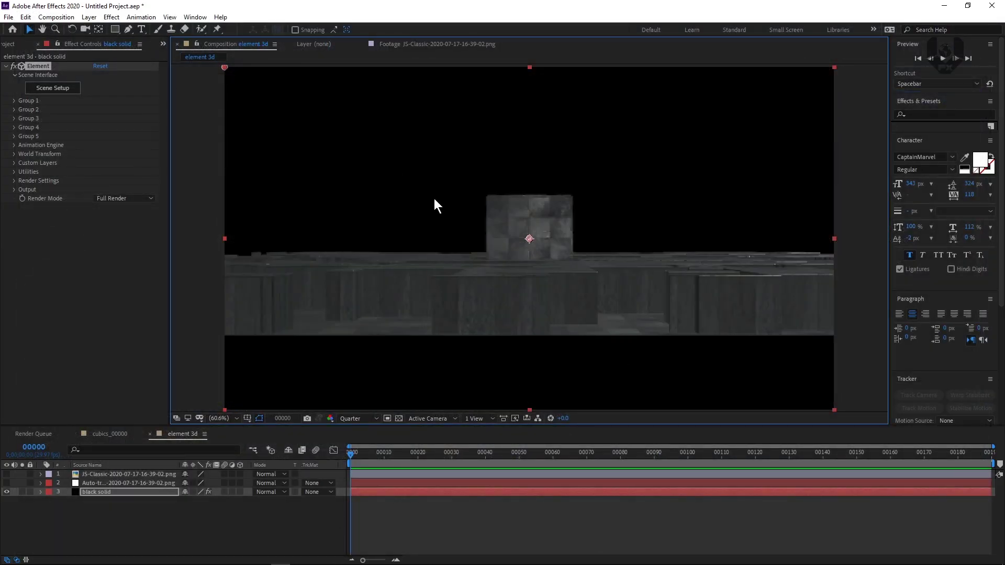
Add a two-node camera with the 35mm preset and orbit it to frame the cube's corner from above
right_click(160, 526)
mouse_move(231, 409)
left_click(363, 464)
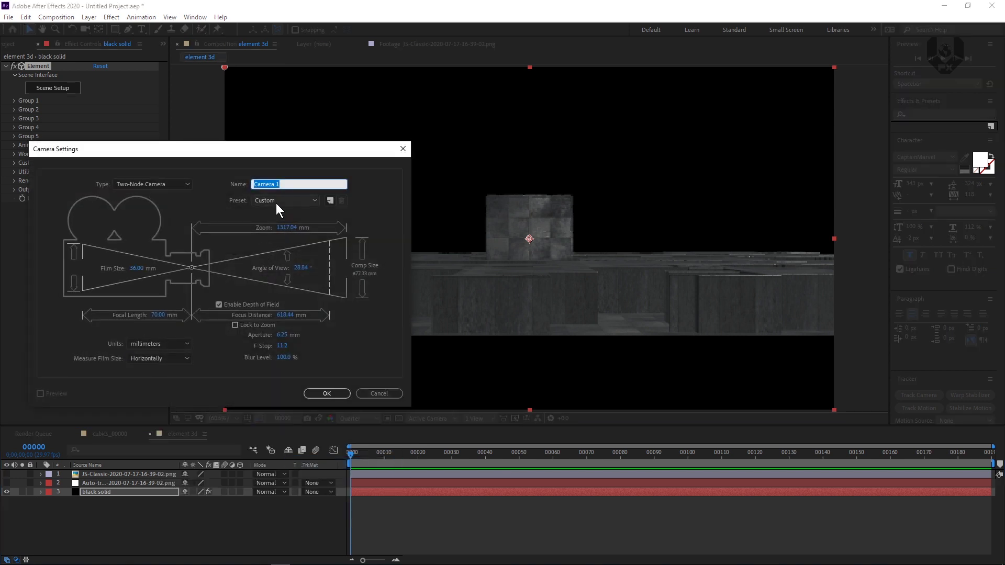
left_click(275, 202)
left_click(279, 272)
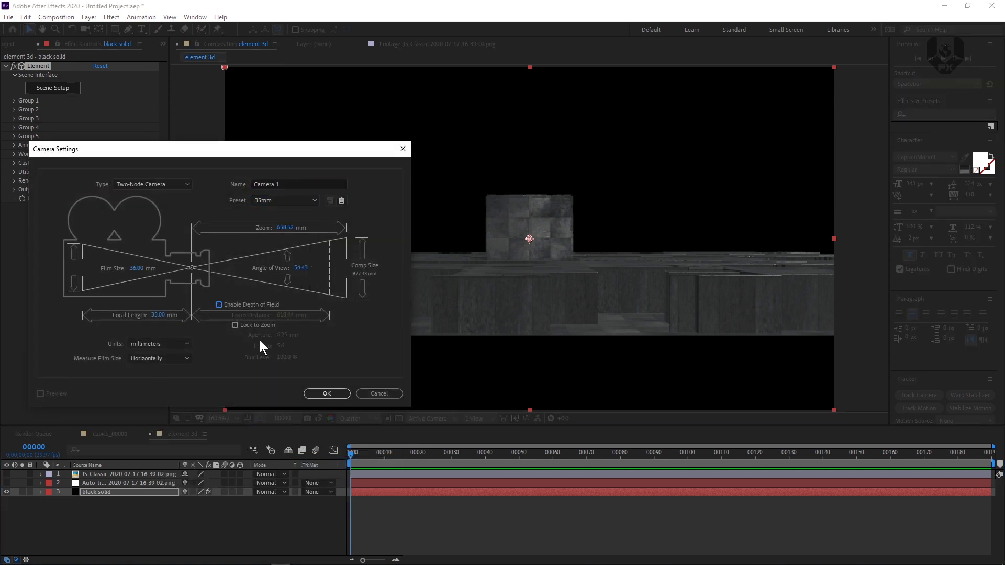
left_click(326, 394)
left_click(85, 29)
left_click_drag(444, 254, 424, 317)
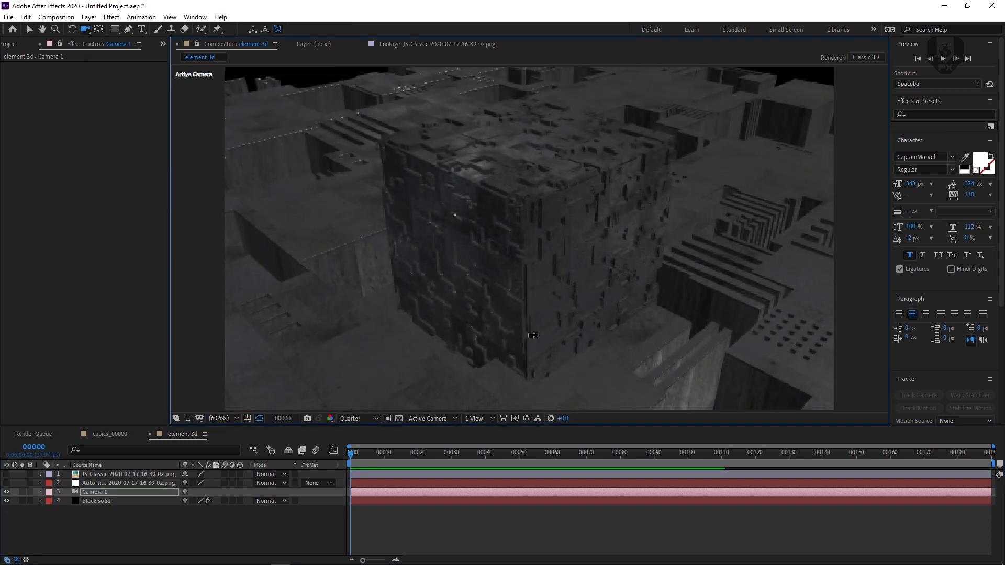
Add a white (FFFFFF) parallel light and move it to position 1640, 280, -666.7
right_click(168, 524)
mouse_move(220, 411)
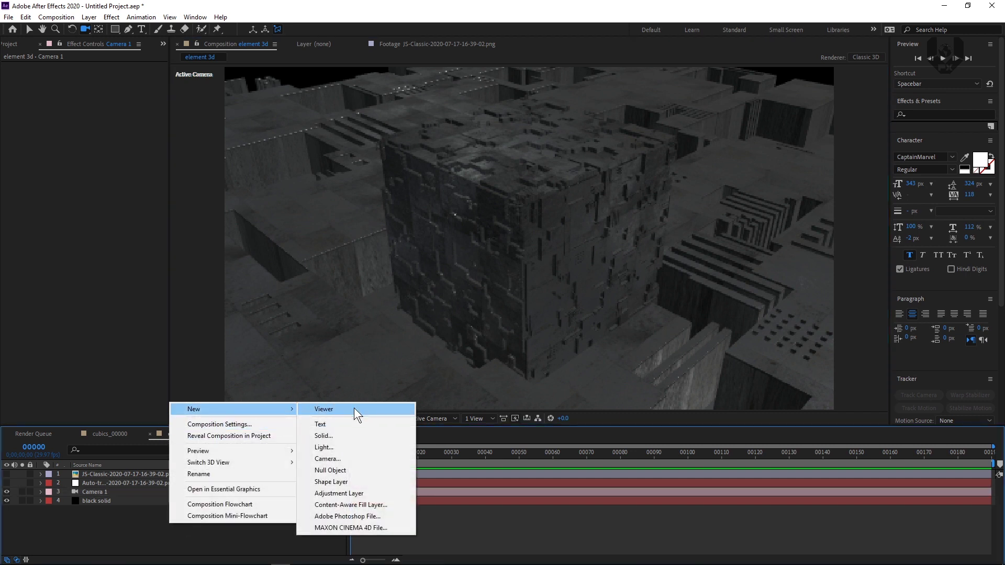
left_click(330, 448)
left_click(815, 128)
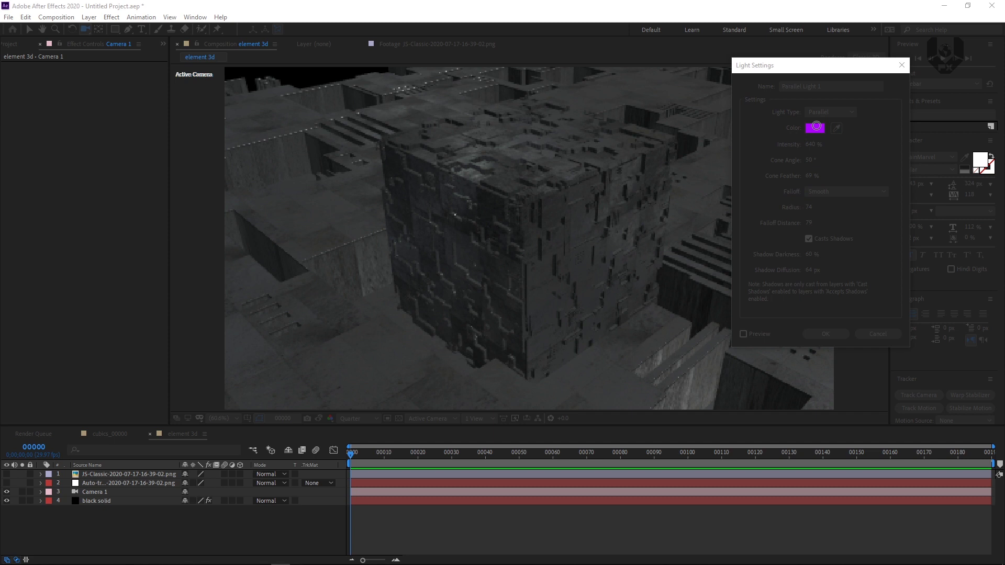
left_click_drag(770, 95, 668, 51)
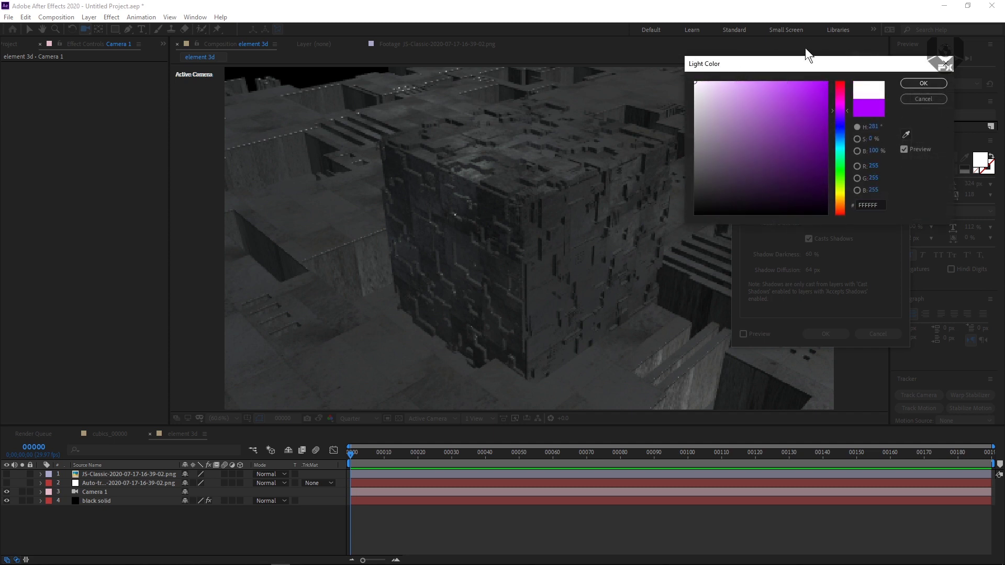
left_click(914, 83)
left_click(816, 335)
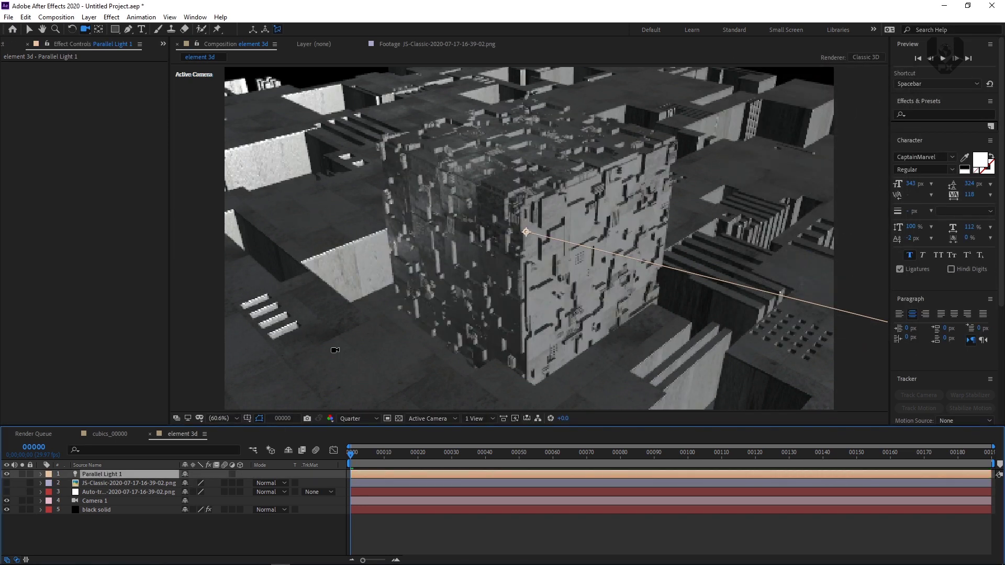
key("p")
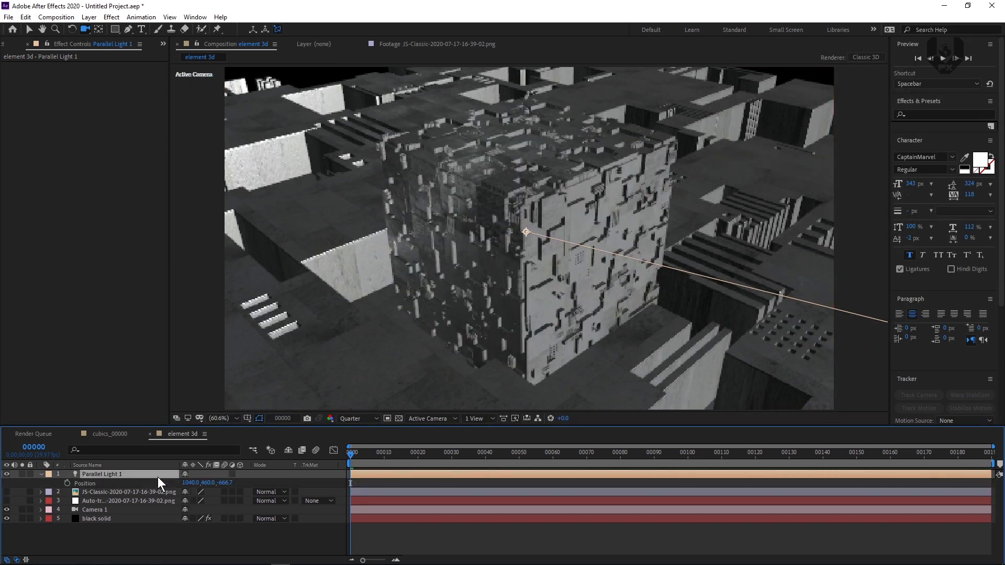
left_click_drag(189, 489, 215, 485)
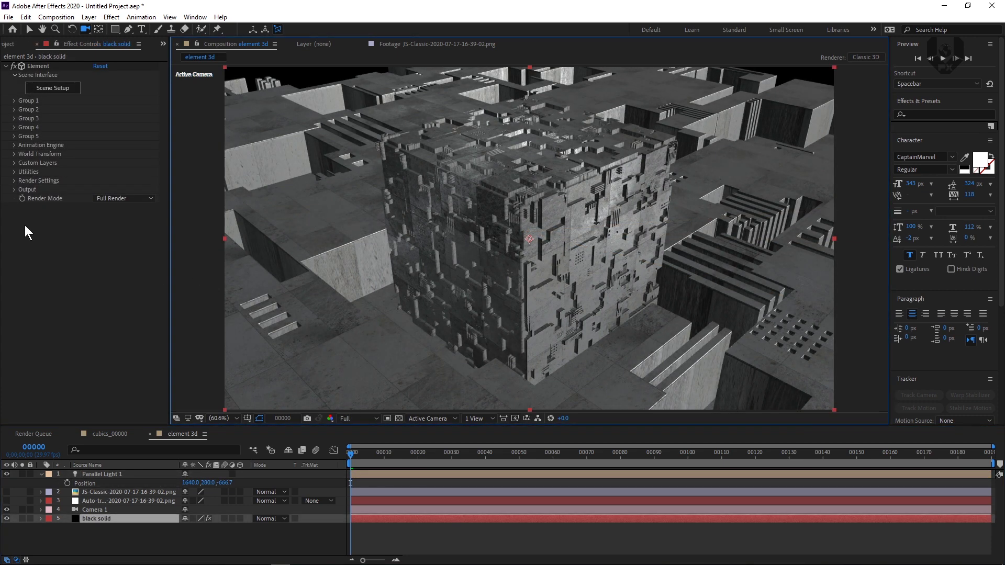
Enable ambient occlusion with an SSAO intensity of 10 and turn on shadows in the Element render settings
left_click(14, 182)
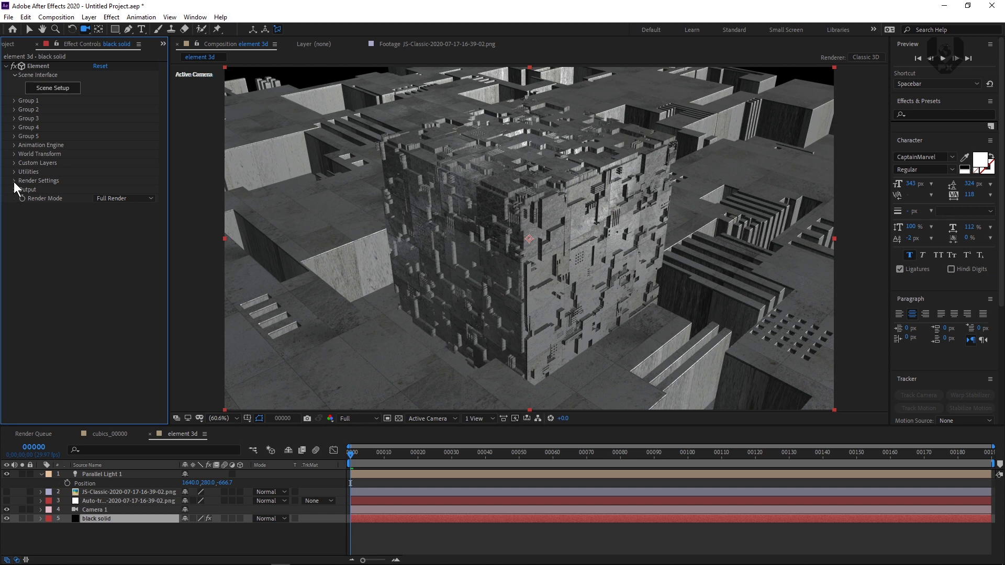
left_click(23, 225)
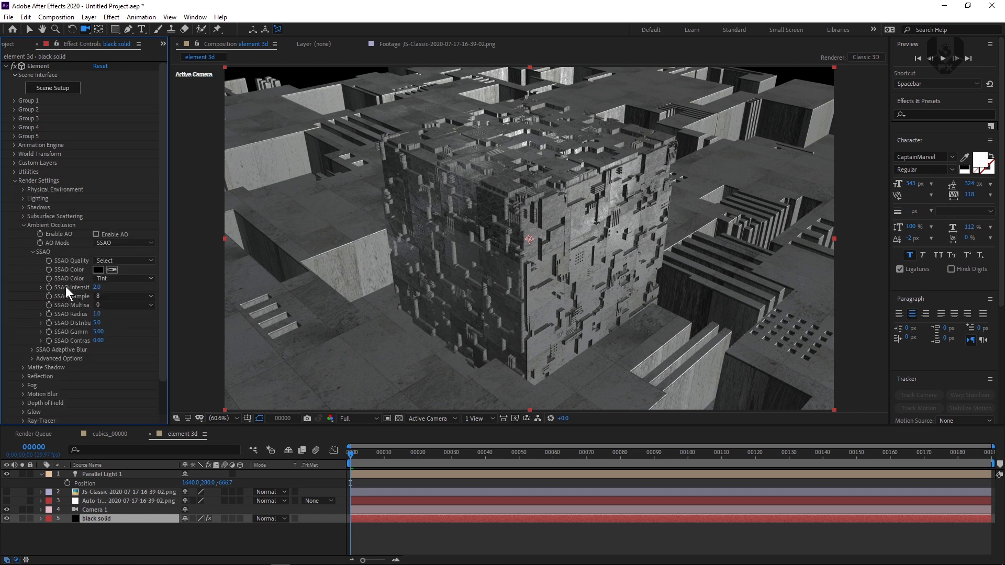
left_click(95, 234)
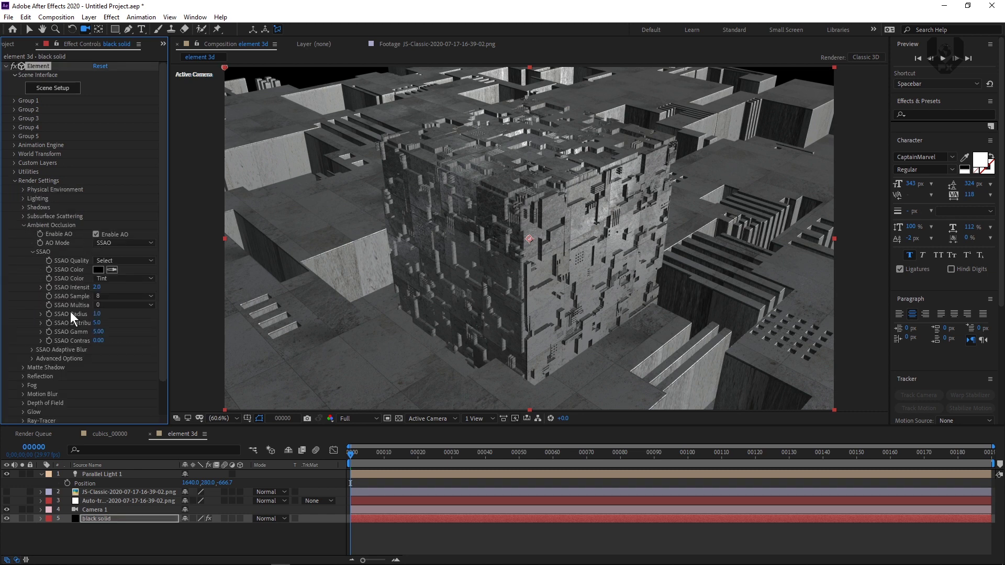
left_click(99, 288)
type("10")
key("Return")
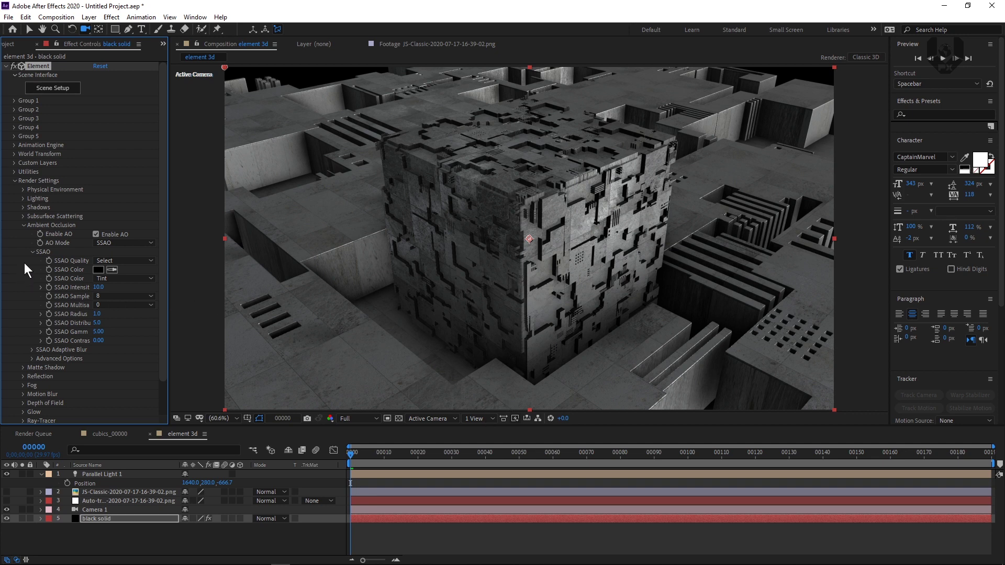
left_click(24, 226)
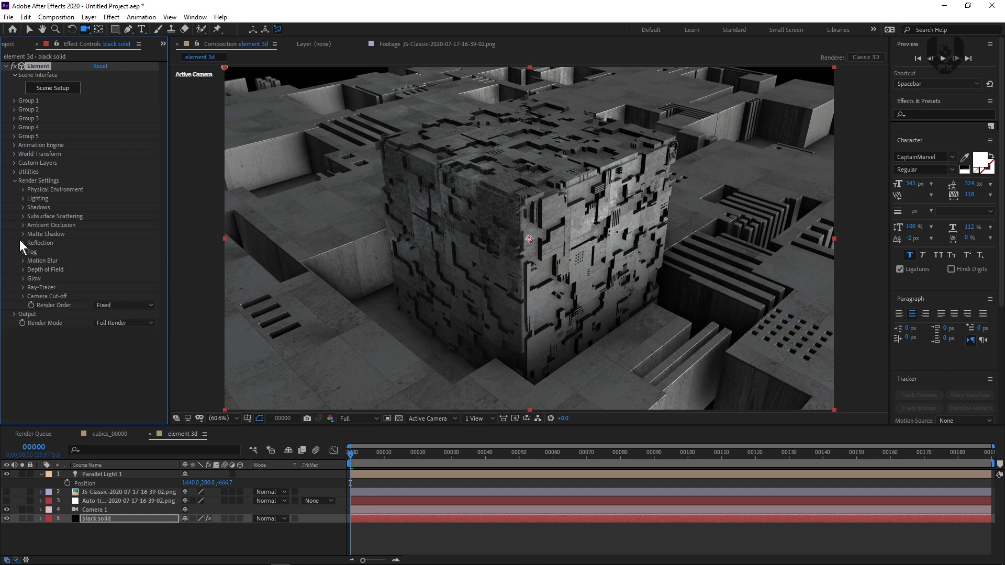
left_click(22, 208)
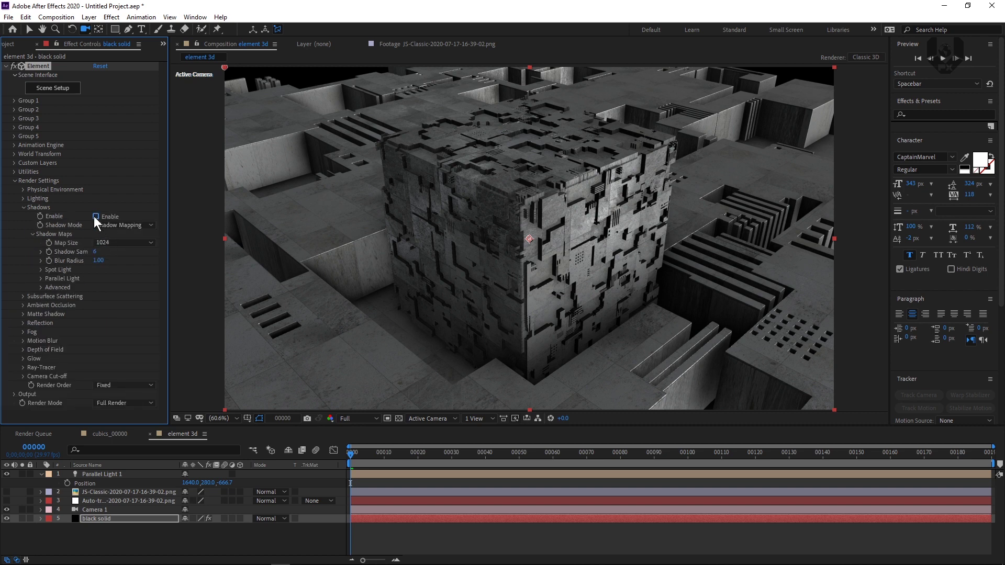
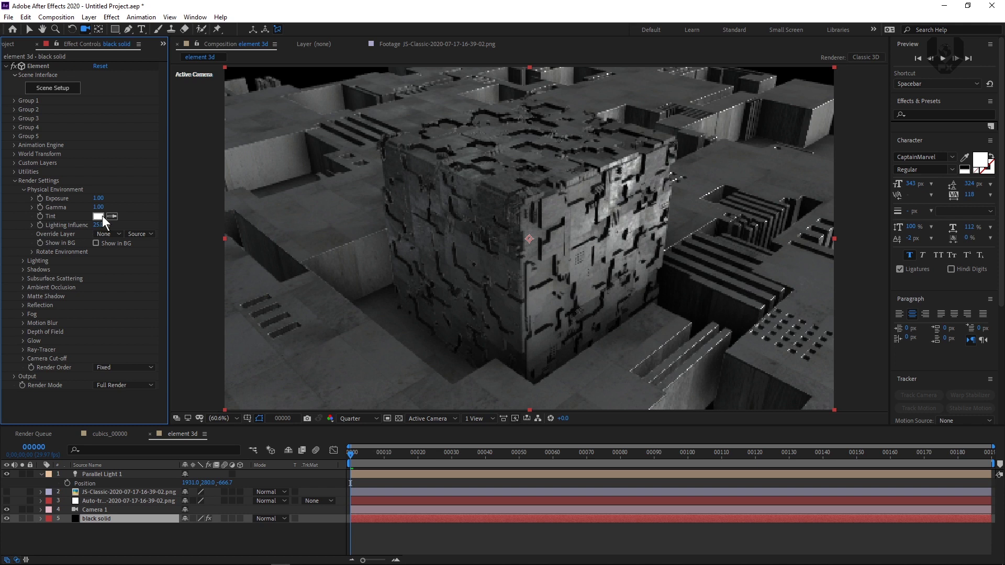
Set the physical environment's exposure to 1.10 and gamma to 1.55, and rotate it 69° in X and 65° in Y
left_click_drag(96, 207, 116, 206)
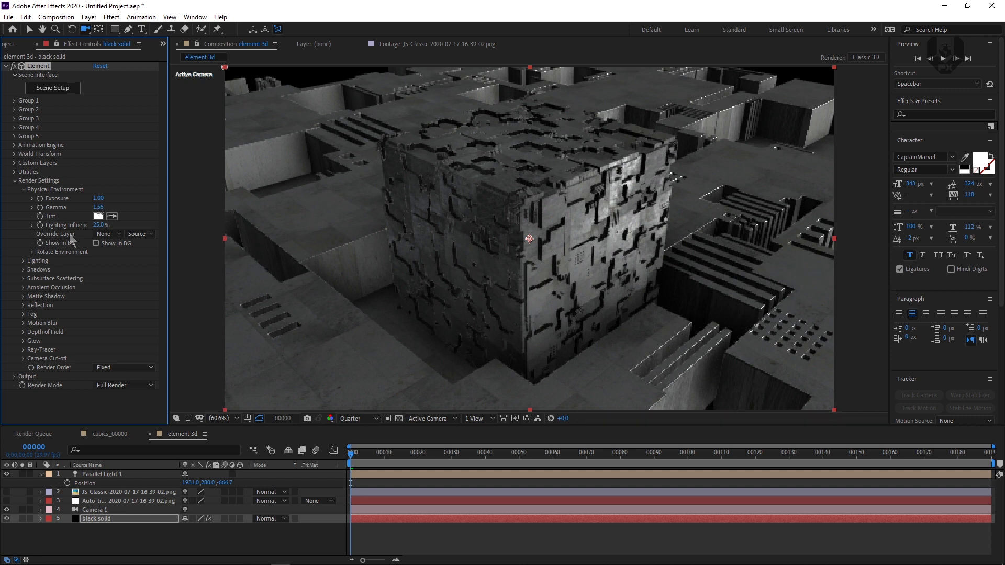
left_click(32, 252)
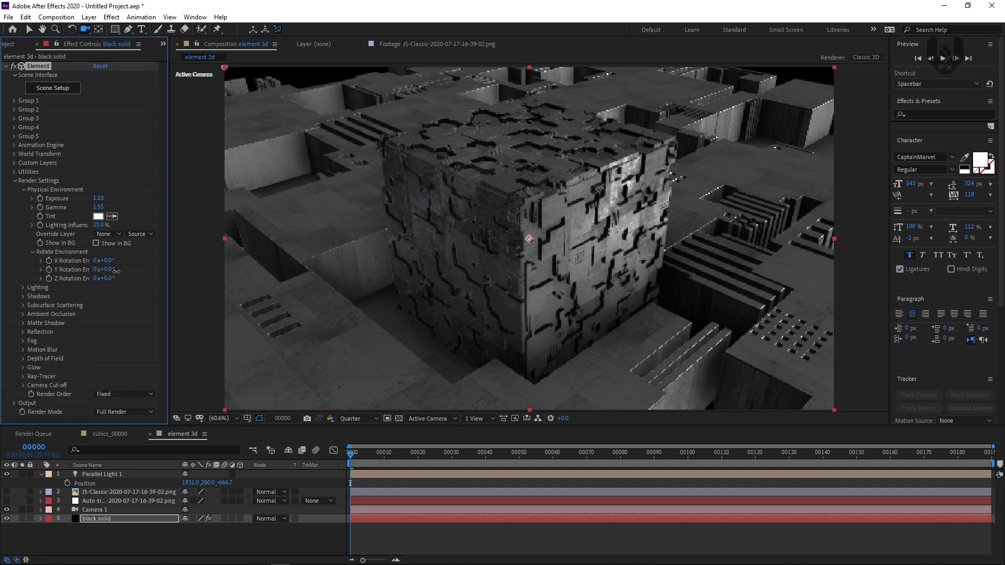
mouse_move(132, 271)
left_mouse_down()
mouse_move(153, 269)
mouse_move(144, 270)
left_mouse_up()
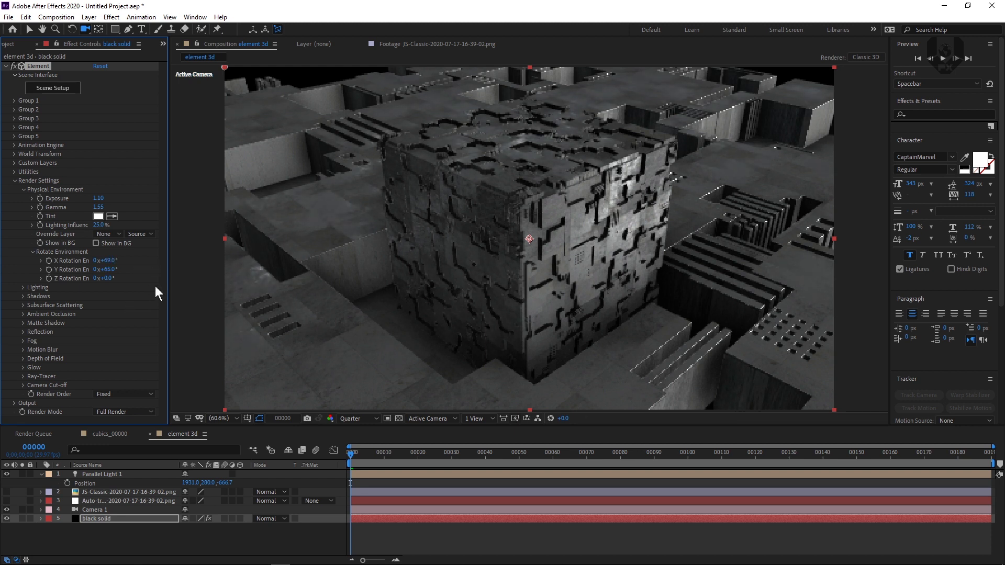
Add the Basic additional lighting preset in the Element render settings and rotate it 117° in Y
left_click(23, 288)
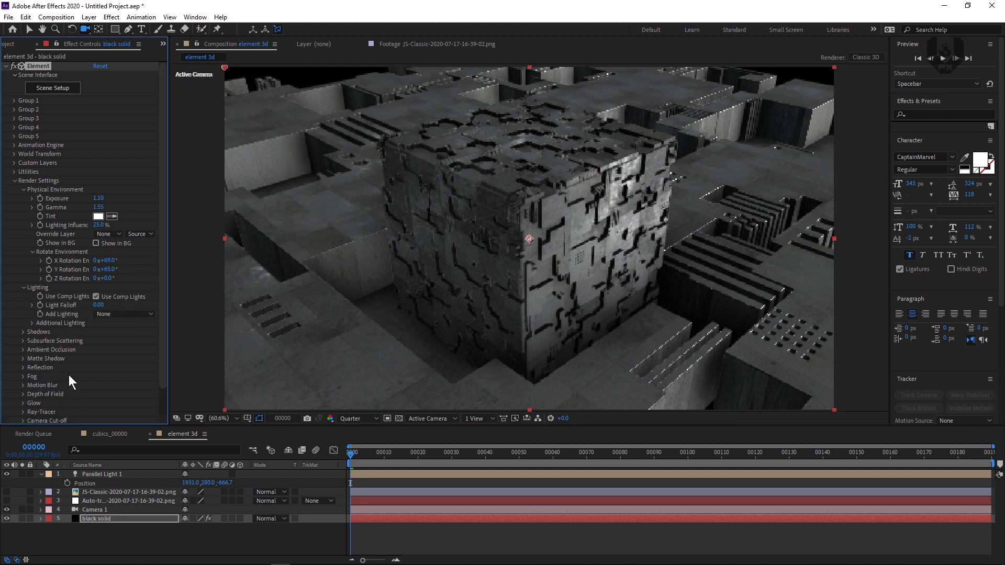
left_click(118, 314)
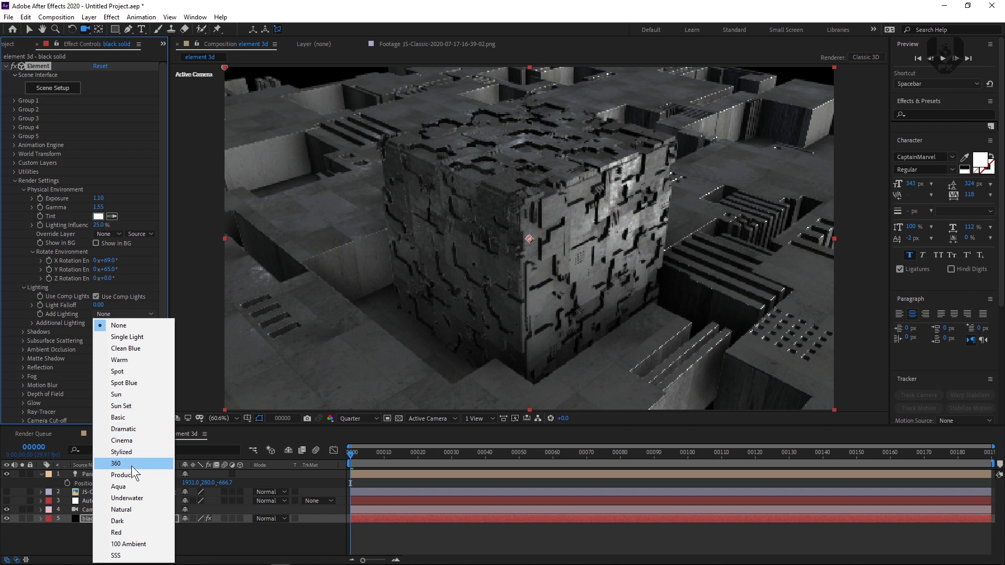
left_click(130, 421)
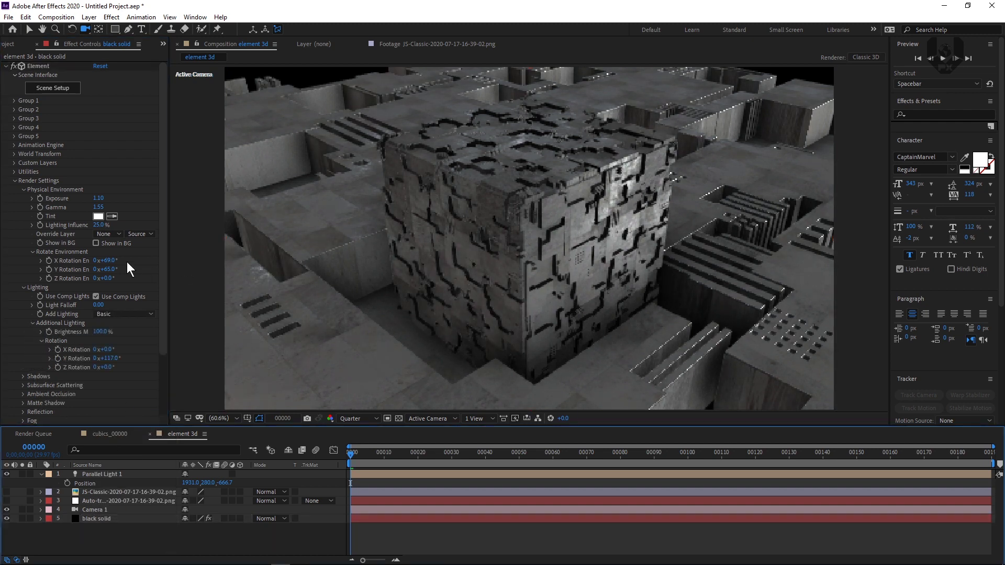
Tint the Element physical environment a saturated light blue
left_click(97, 216)
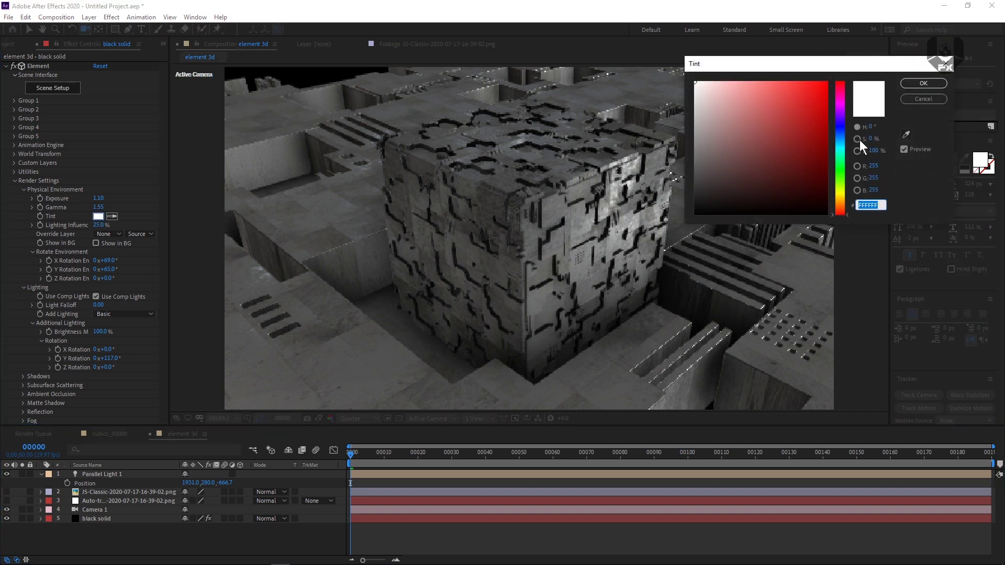
left_click(842, 140)
left_click(750, 81)
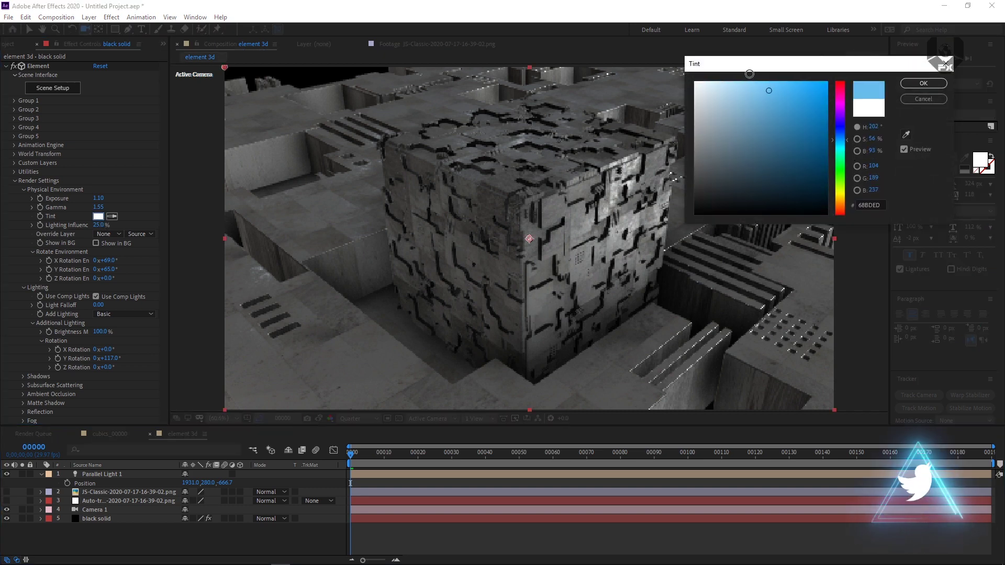
left_click(841, 144)
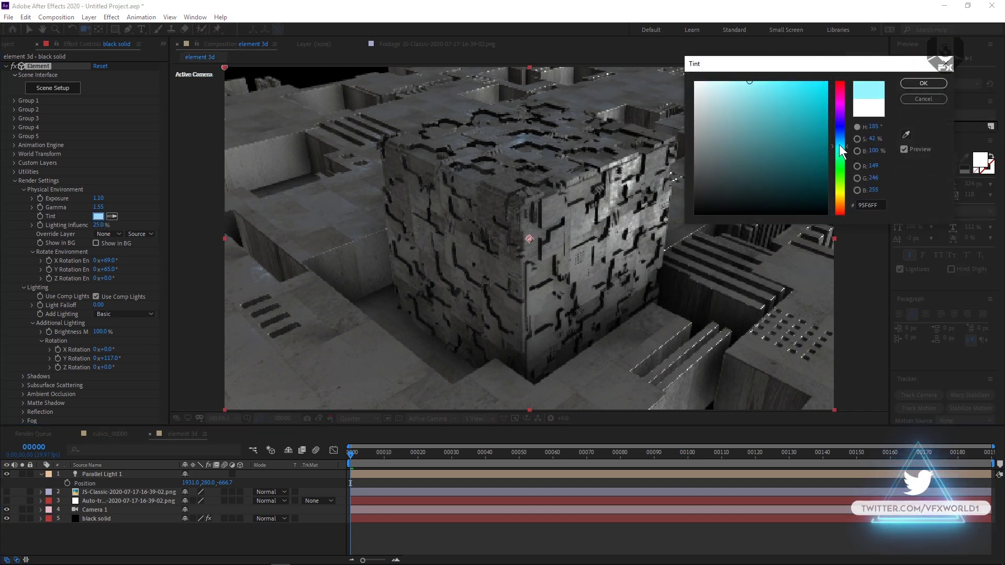
left_click(841, 137)
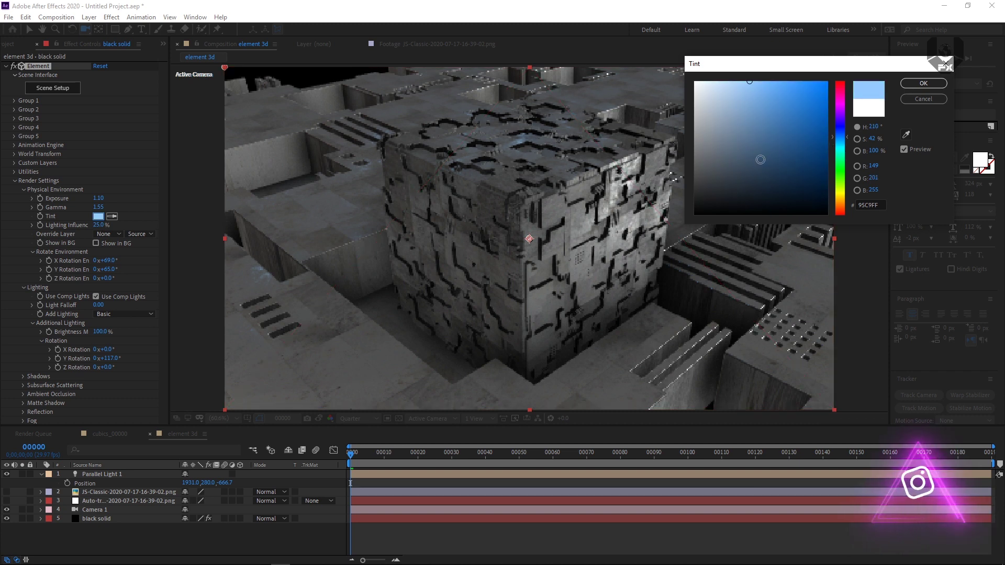
left_click(782, 82)
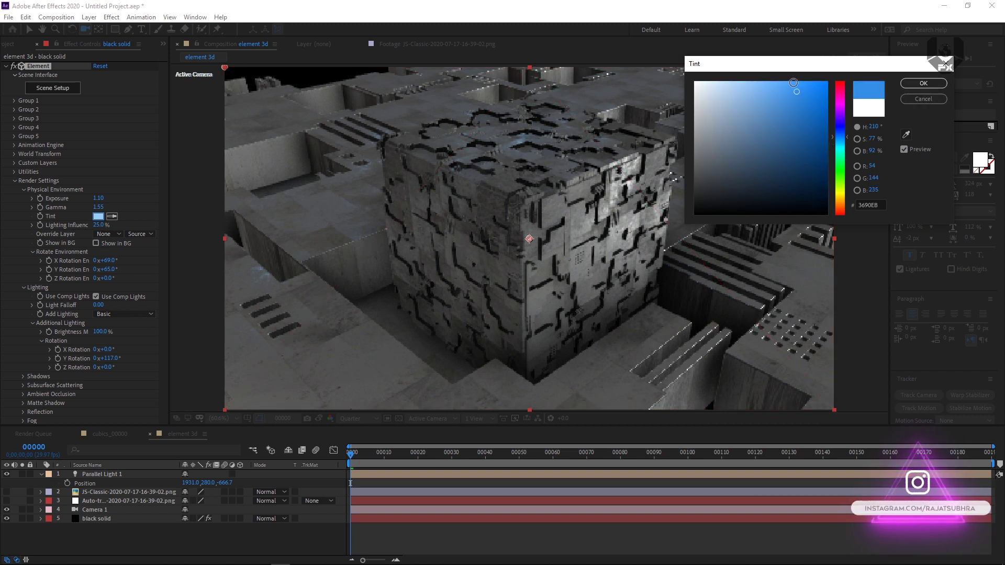
left_click(923, 83)
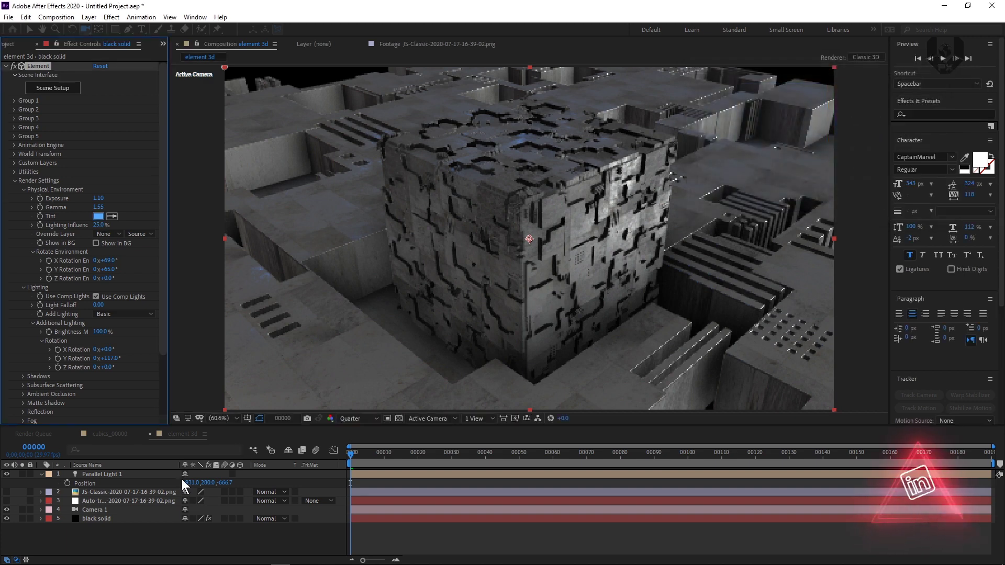
Set the parallel light's intensity to 100%
left_click(116, 477)
double_click(117, 476)
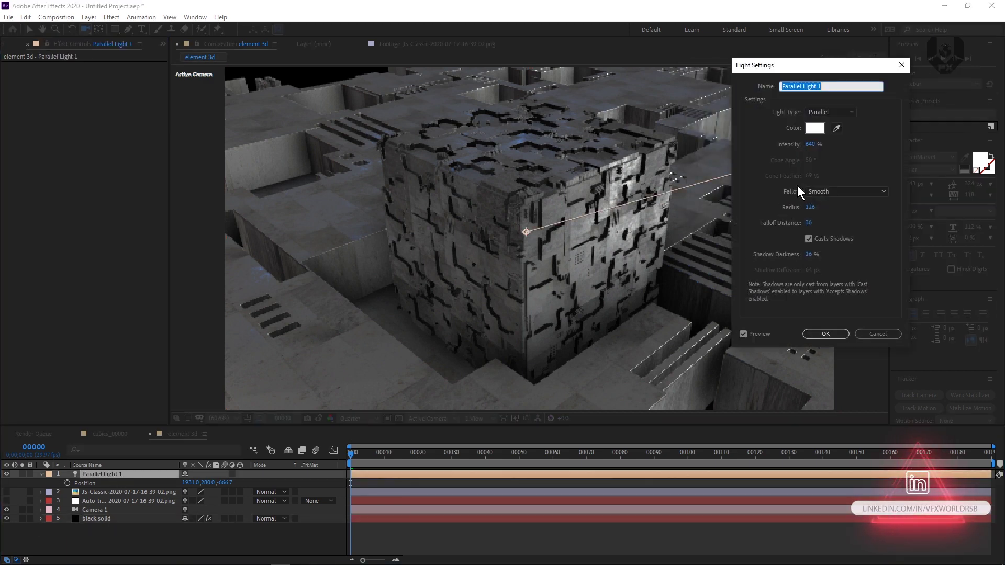
left_click(817, 144)
type("100")
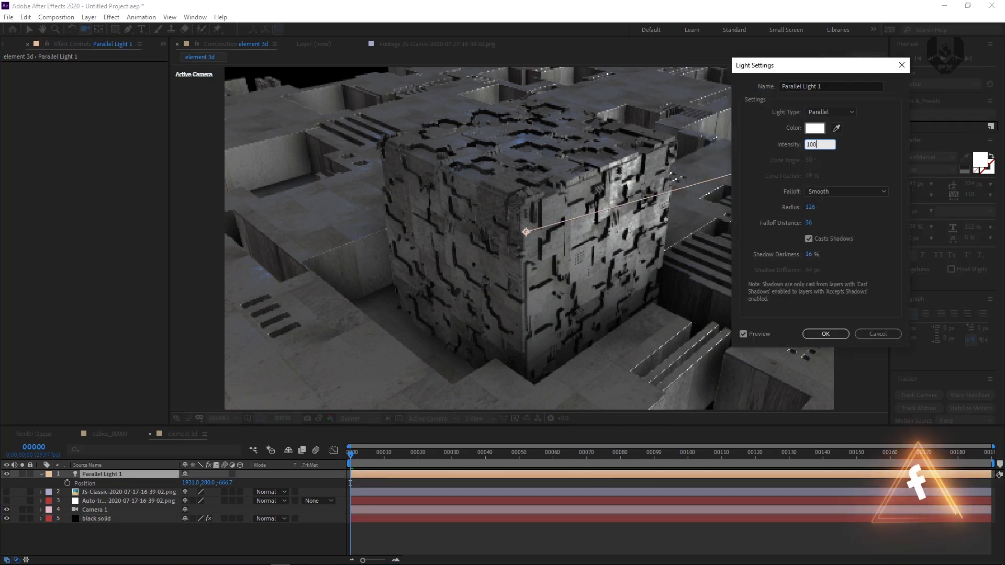
key("Return")
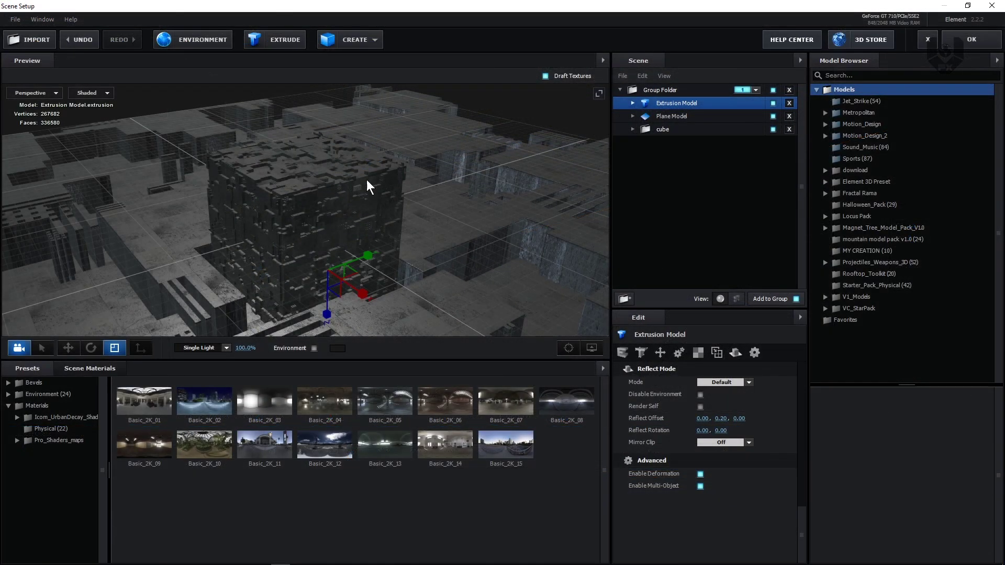
Load the Digital-Circuit wallpaper as the illumination texture of the floor extrusion's tile-steel_2 material and set its illumination intensity to 95%
left_click(633, 103)
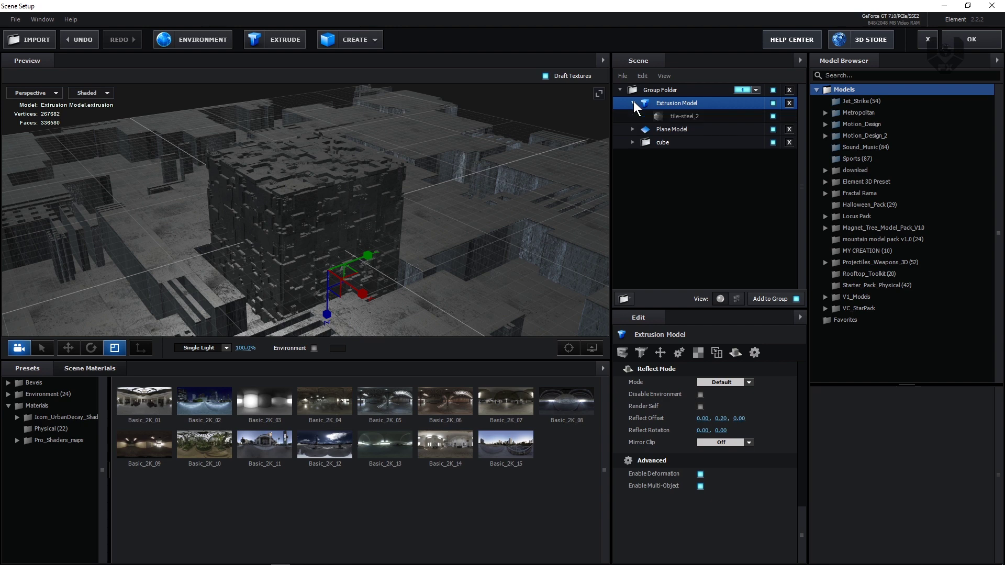
left_click(675, 117)
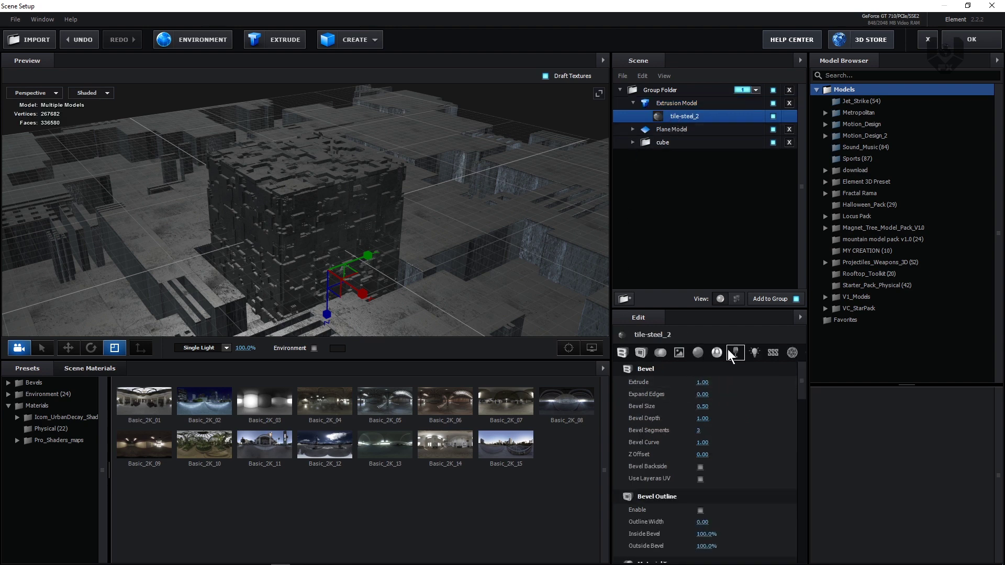
left_click(662, 354)
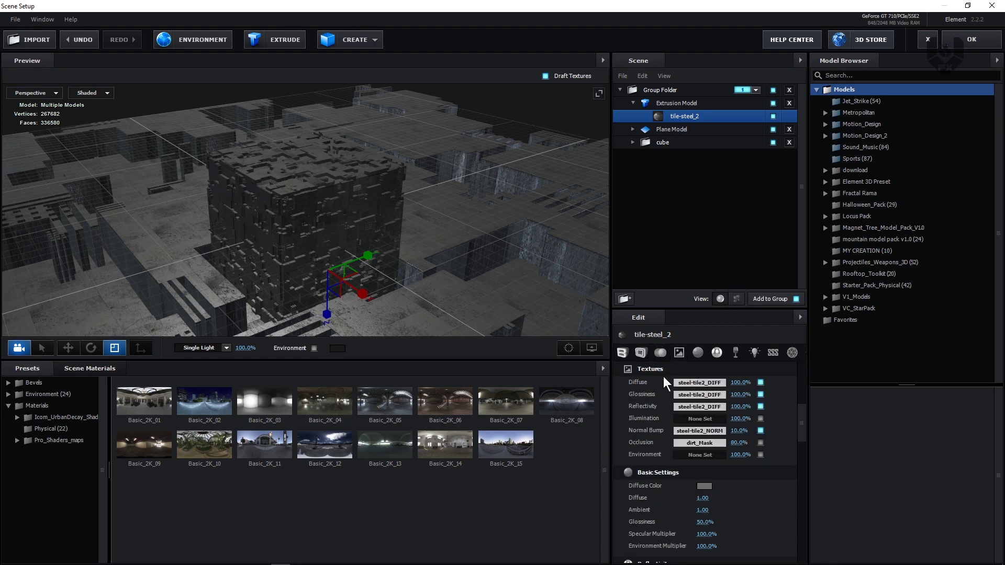
left_click(710, 420)
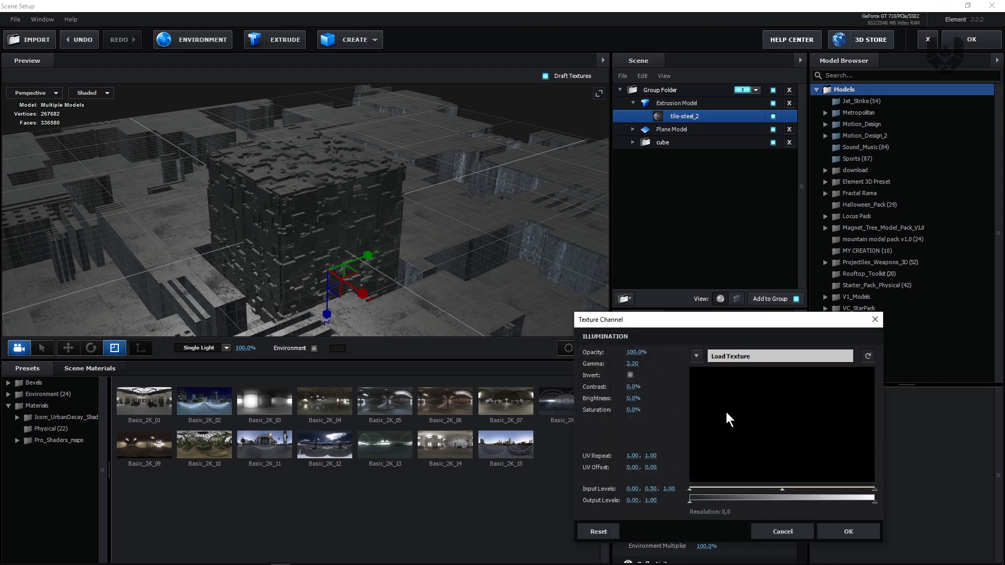
left_click(747, 357)
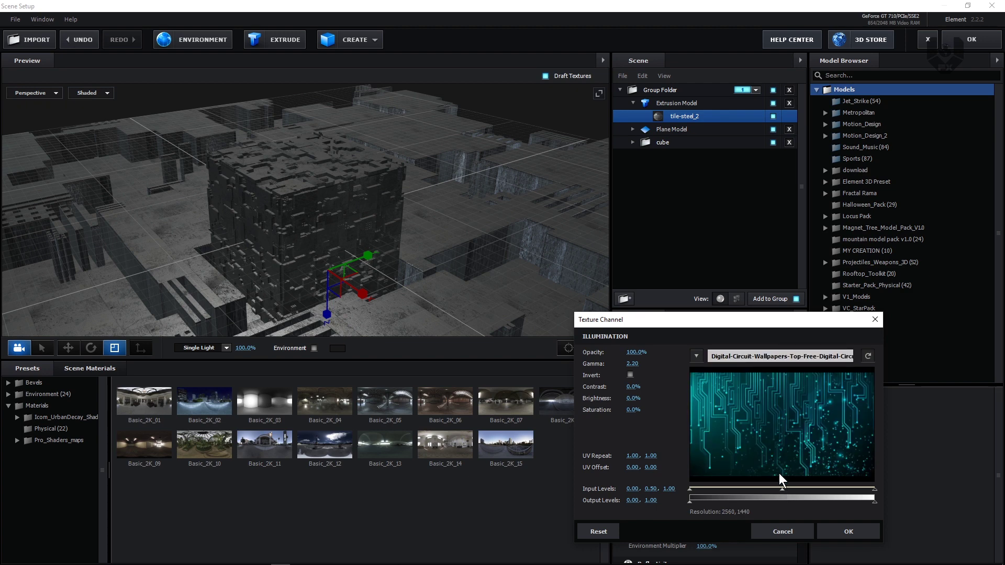
left_click(839, 528)
left_click(756, 355)
left_click_drag(704, 407, 754, 409)
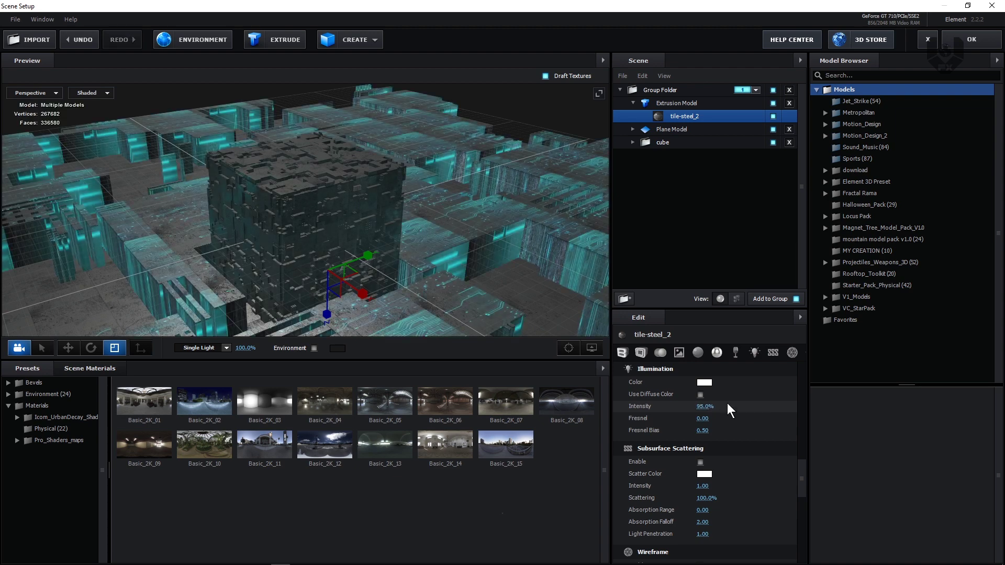
Darken the floor material's circuit illumination texture by setting its input level midpoint to 0.65
left_click(679, 352)
left_click(686, 419)
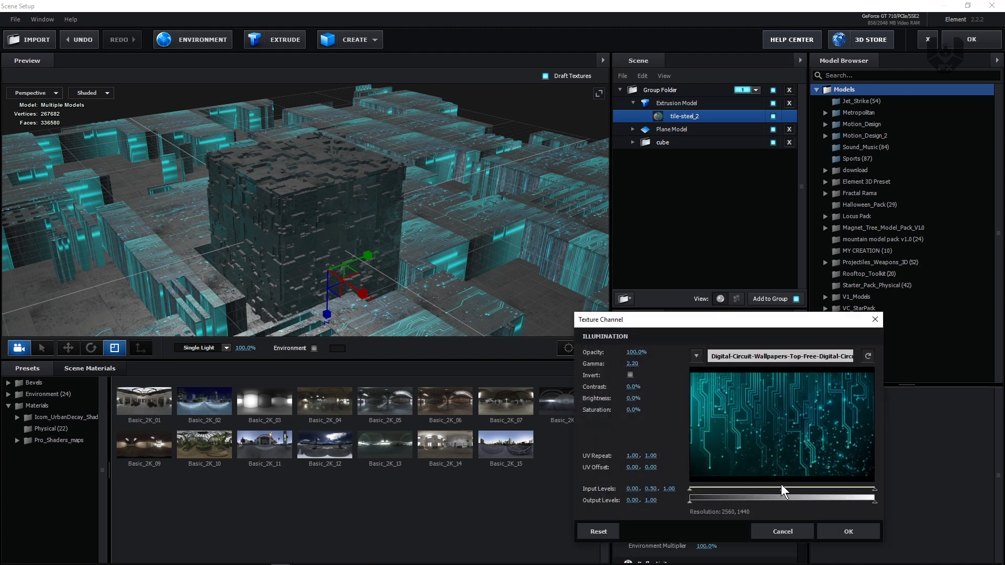
left_click_drag(781, 489, 809, 489)
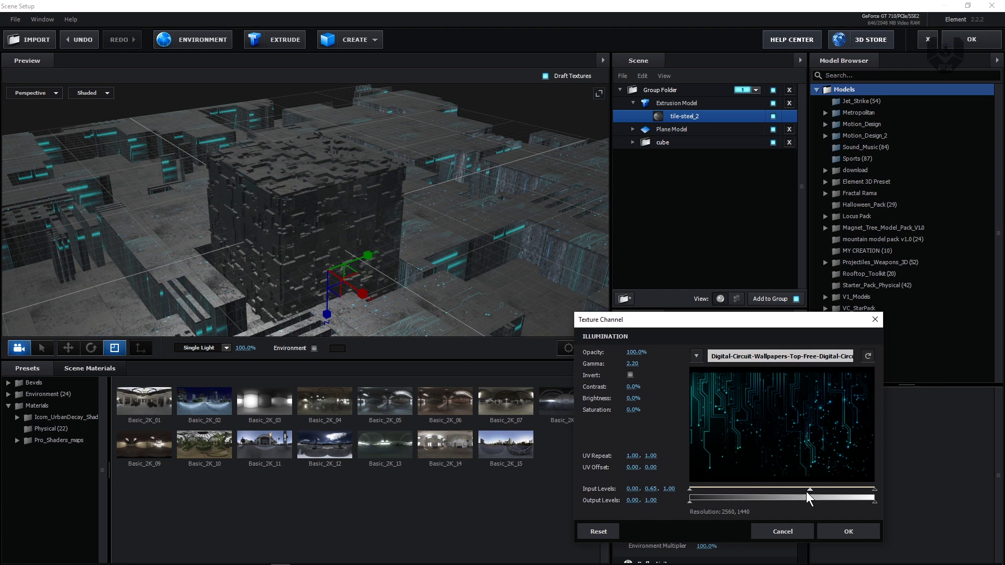
left_click(848, 532)
Set the floor material's illumination intensity to 125%, Fresnel to 0.32 and Fresnel bias to 0.77
left_click(754, 352)
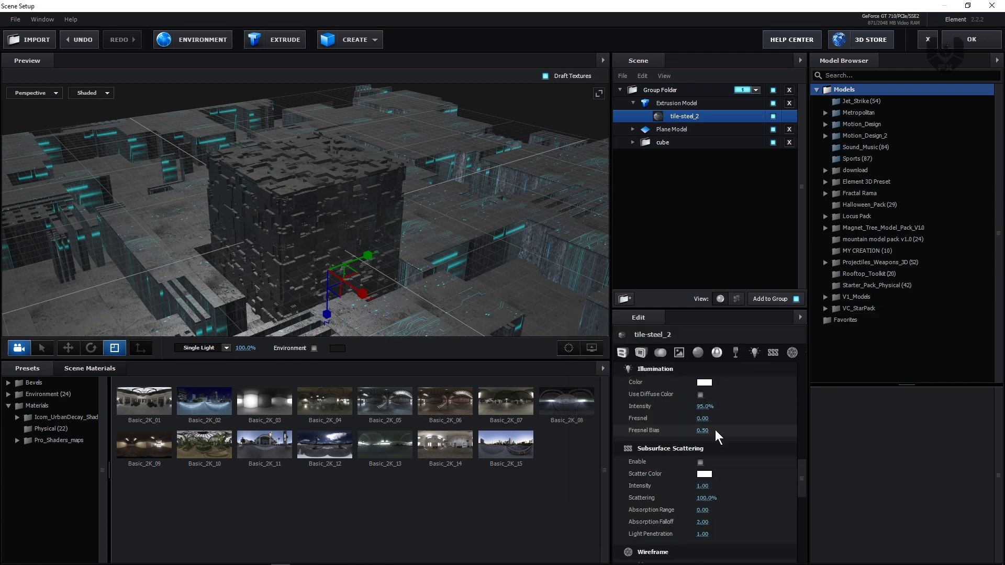
left_click_drag(704, 407, 713, 414)
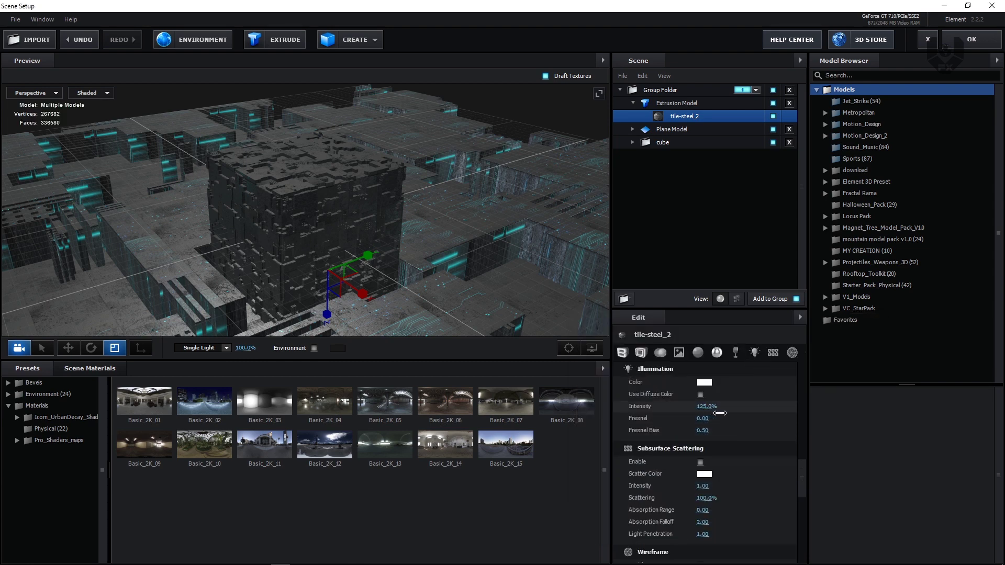
left_click_drag(703, 431, 723, 432)
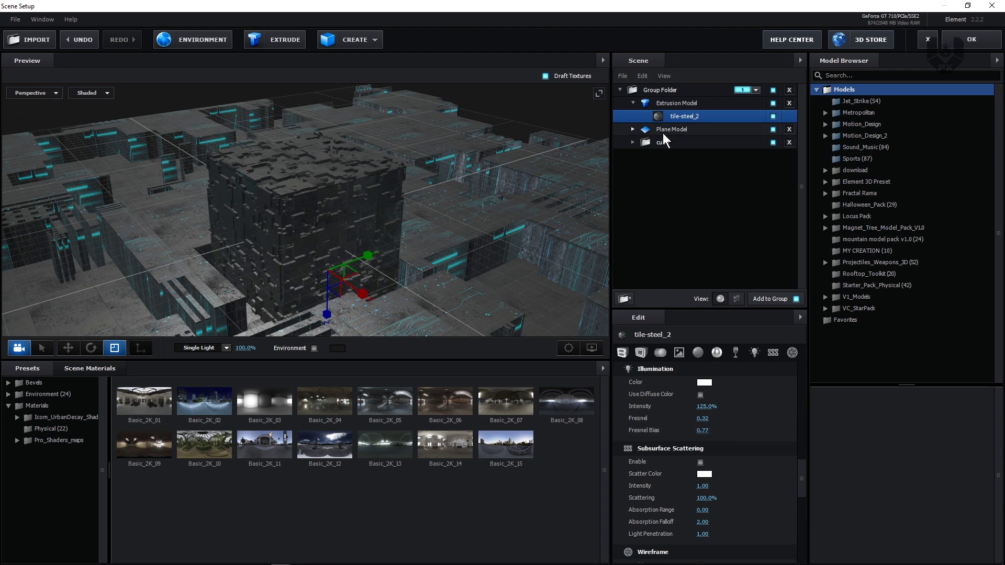
Apply the circuit illumination to the cube's extrusion materials, inspect the cube from another angle and accept the scene setup
left_click(634, 142)
left_click(633, 143)
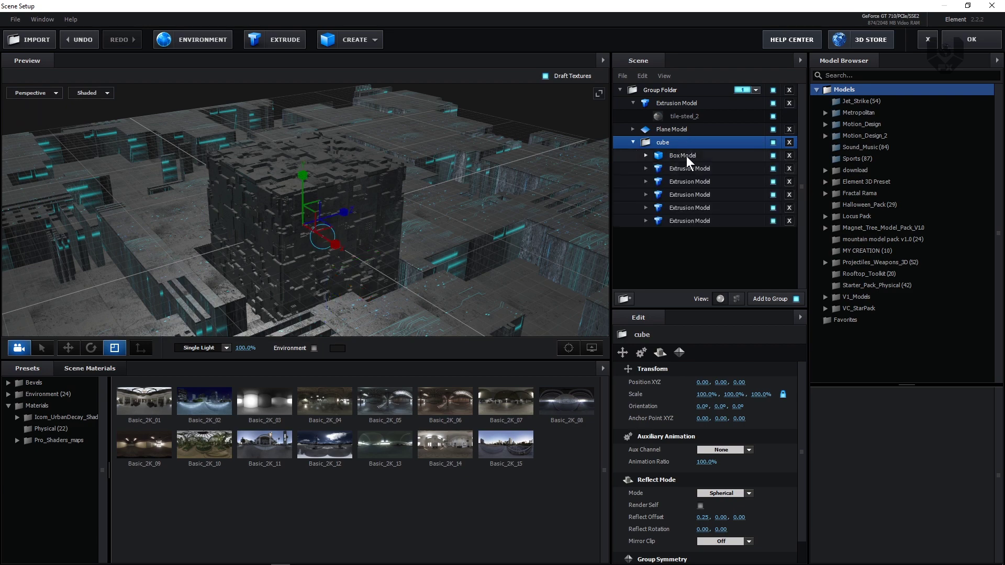
left_click(687, 156)
left_click(684, 169)
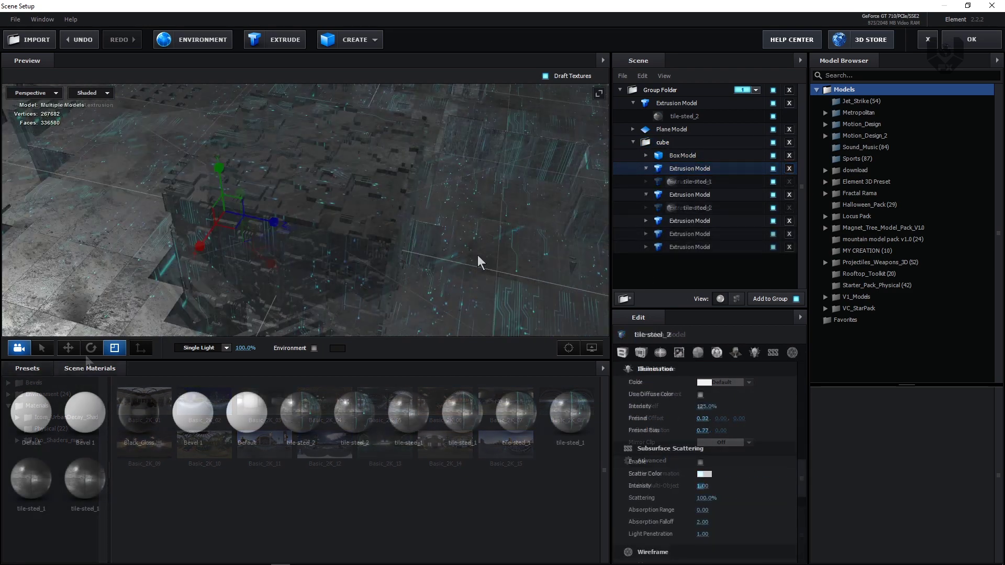
left_click_drag(478, 256, 419, 270)
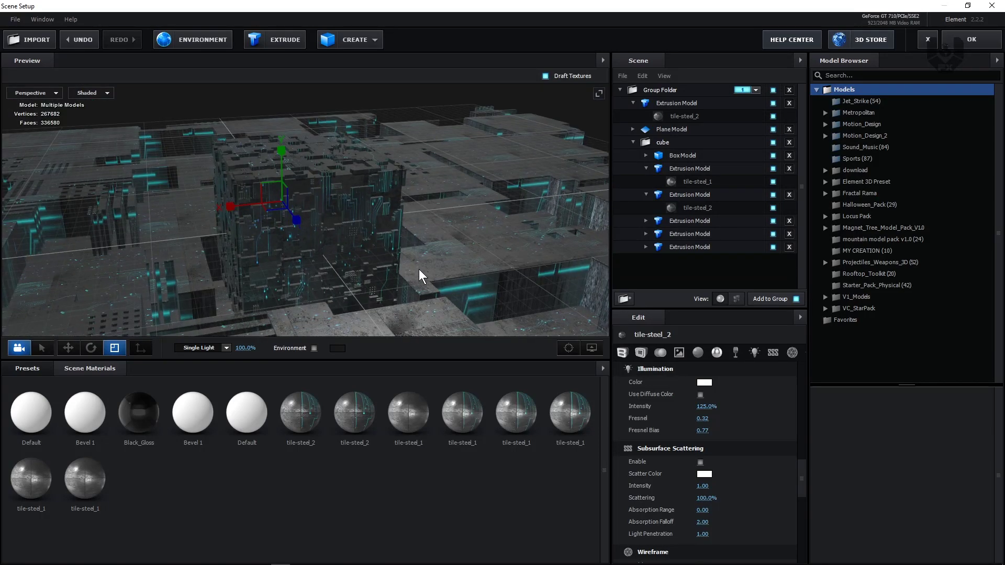
left_click(959, 42)
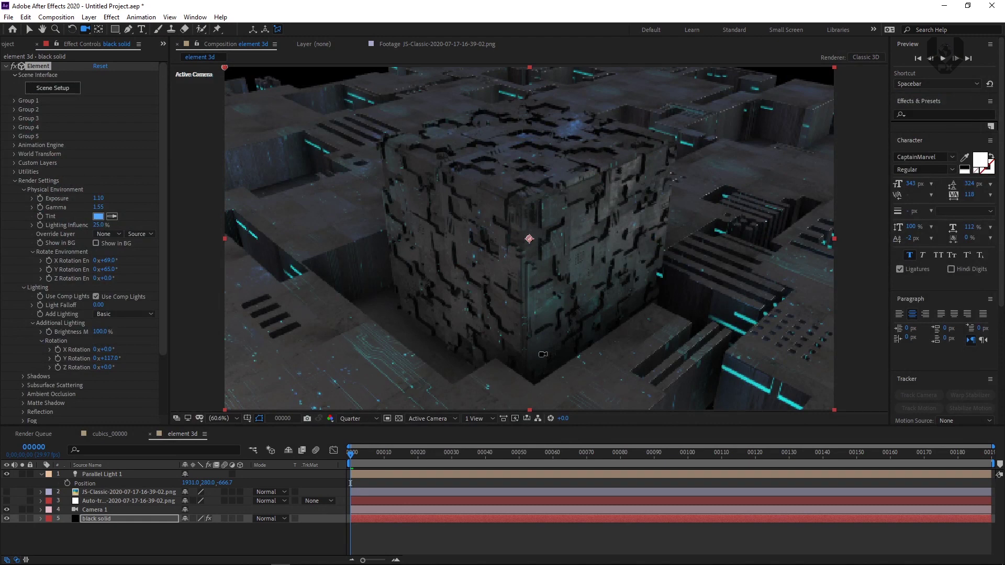
Check the composition preview at Full resolution and return it to Quarter
left_click(361, 419)
left_click(357, 441)
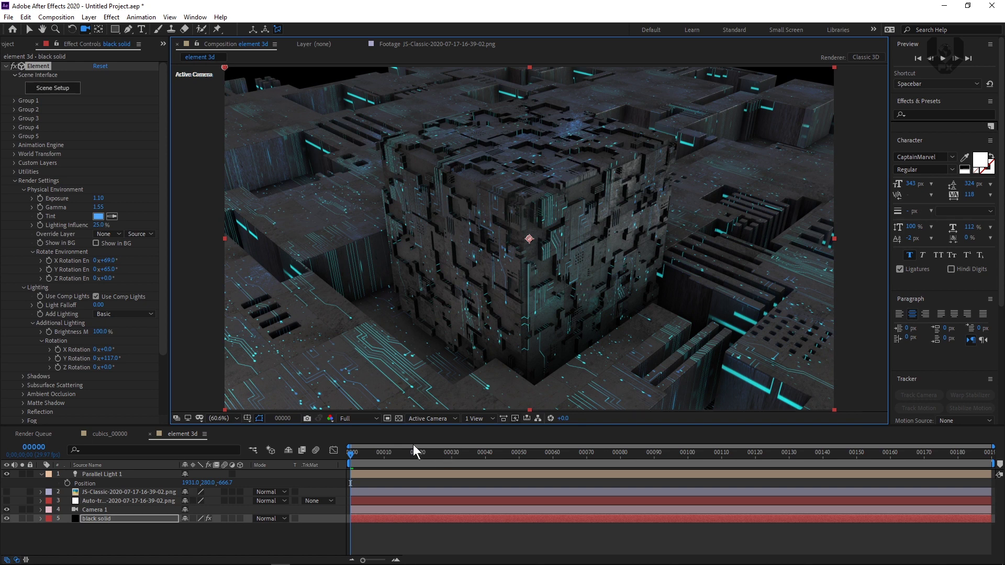
left_click(359, 420)
left_click(359, 478)
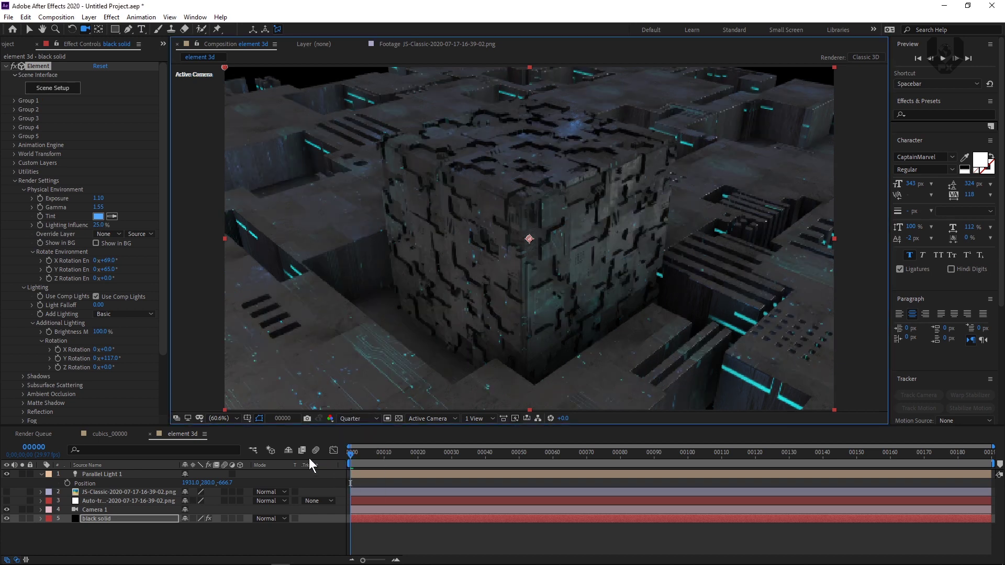
Turn on Camera 1's depth of field with a focus distance of 622.1 pixels and an aperture of 87.7 pixels, previewing at Full resolution
left_click(24, 190)
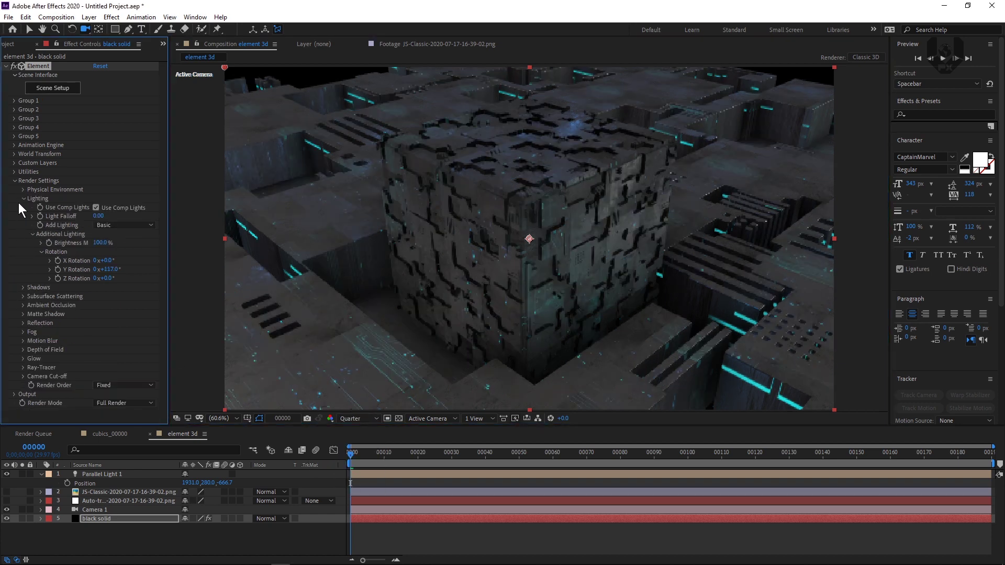
left_click(23, 199)
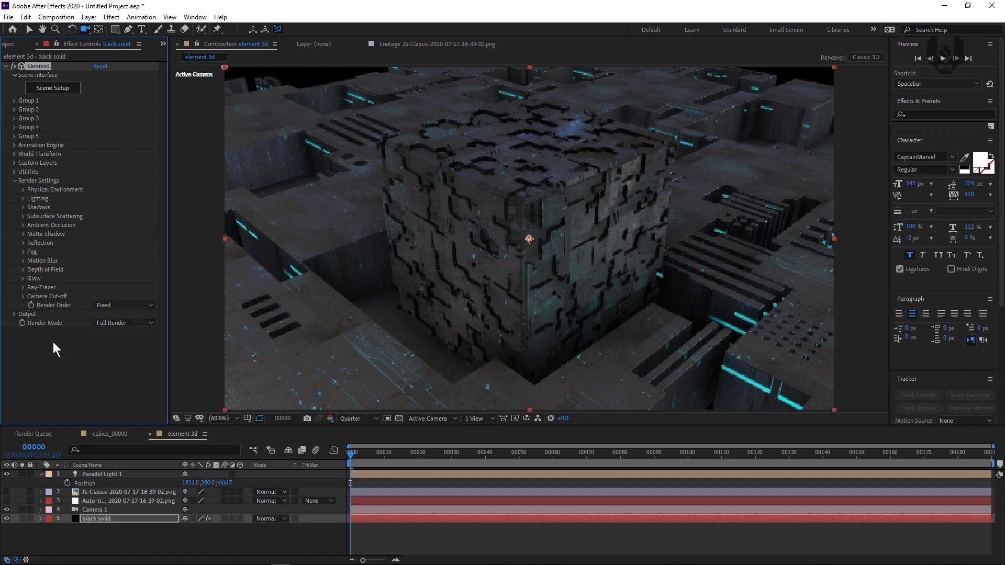
left_click(93, 510)
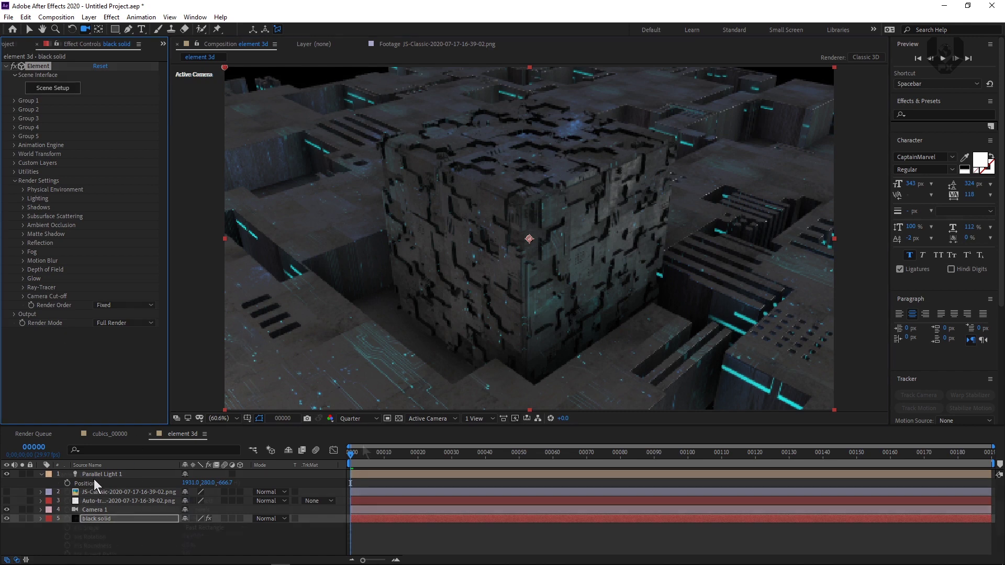
key("a")
key("a")
key("ctrl+j")
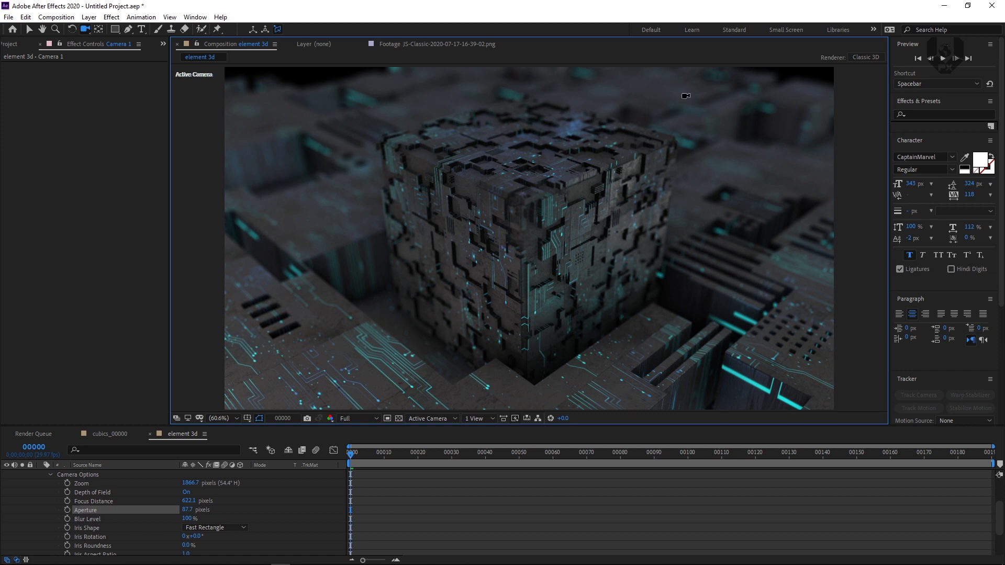
key("a")
key("a")
Show the physical environment in the background for the black solid's Element effect
left_click(93, 517)
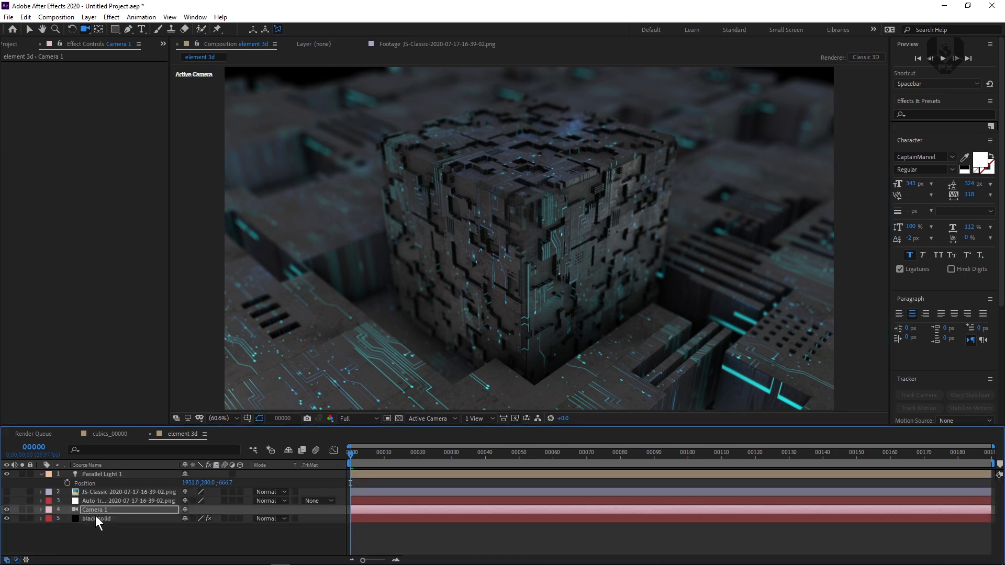
left_click(23, 190)
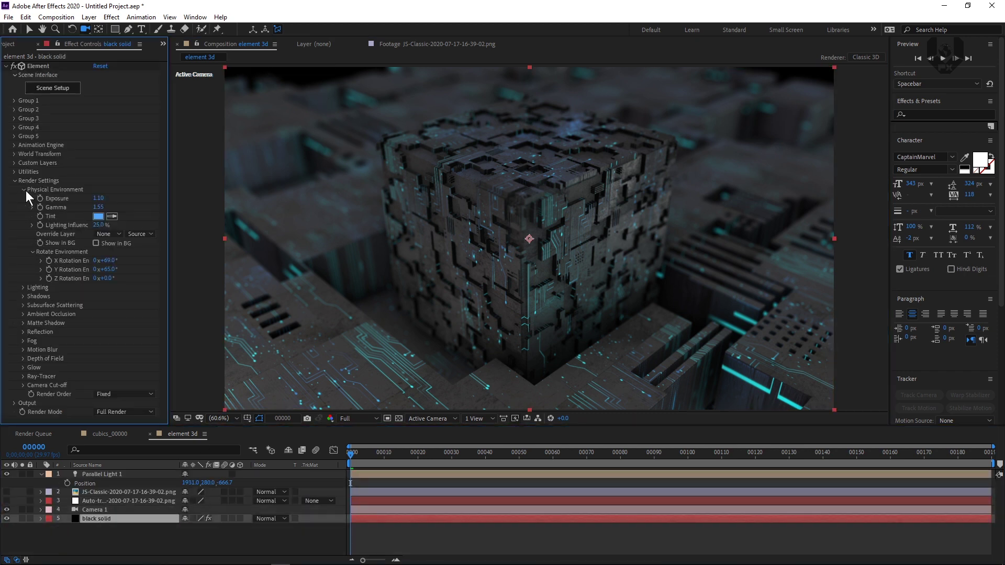
left_click(96, 244)
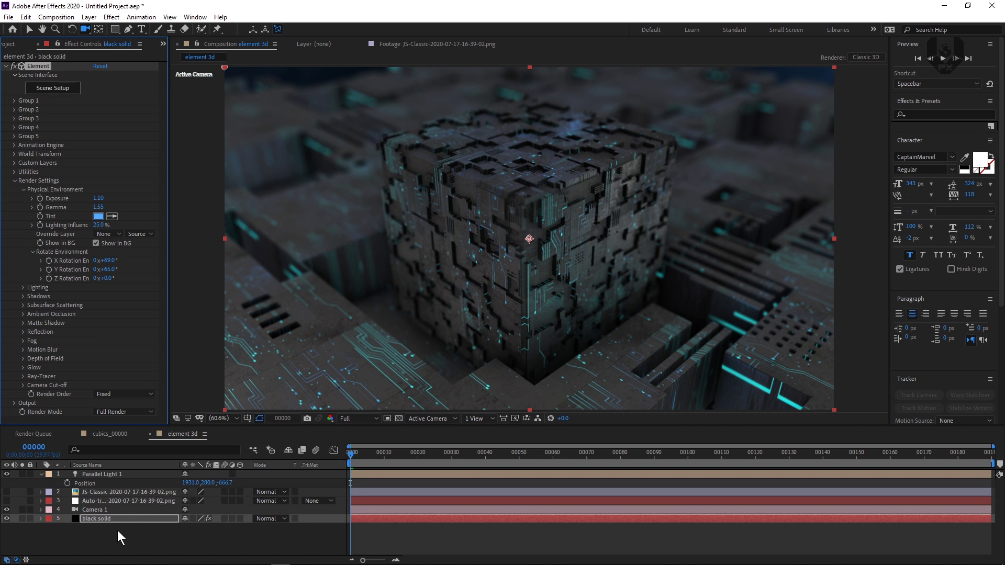
Set Parallel Light 1's intensity to 200%
double_click(115, 475)
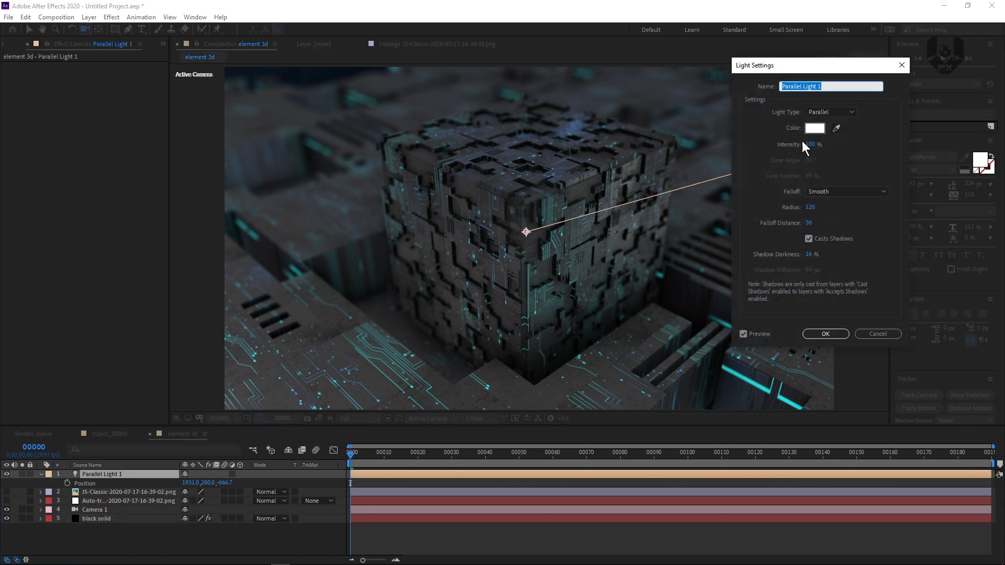
left_click_drag(812, 145, 814, 146)
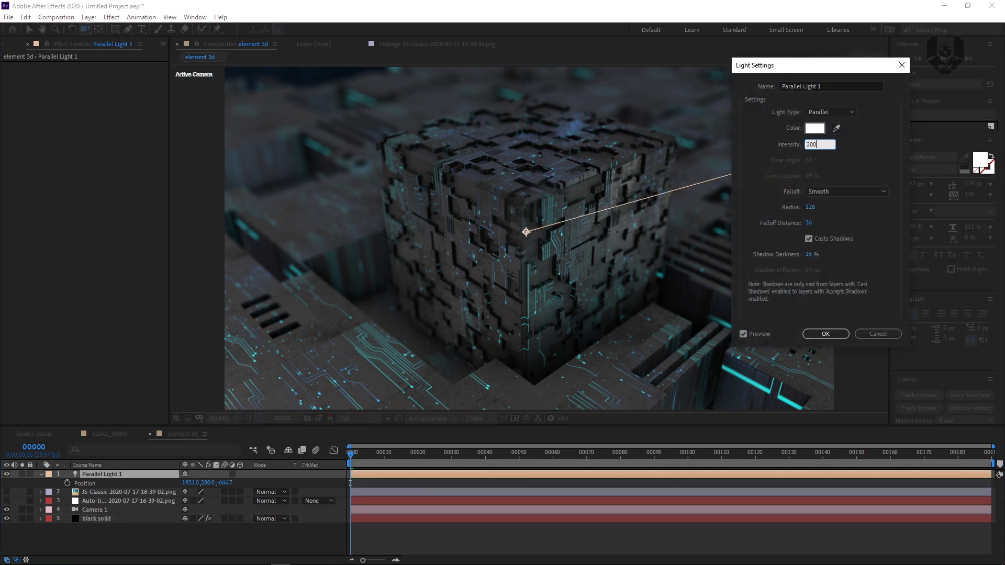
key("Return")
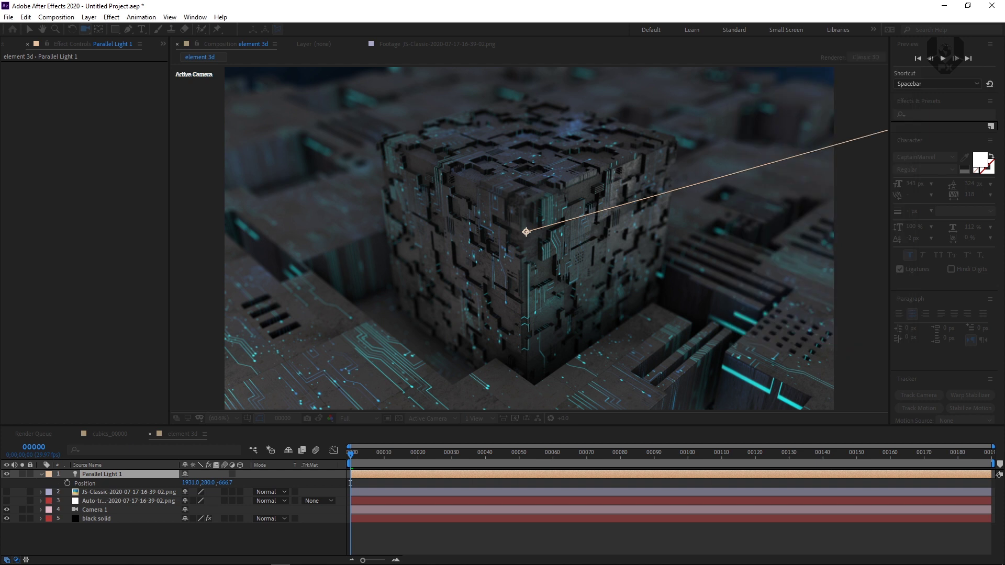
Apply a Curves effect to the black solid and shape a slight S-curve that darkens shadows and lifts highlights
left_click(117, 519)
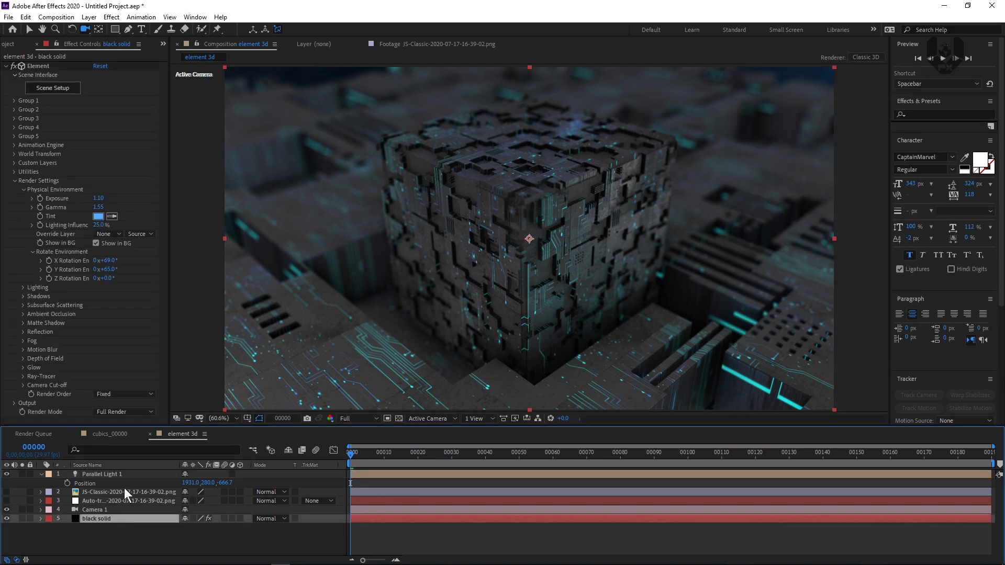
left_click(15, 181)
right_click(94, 256)
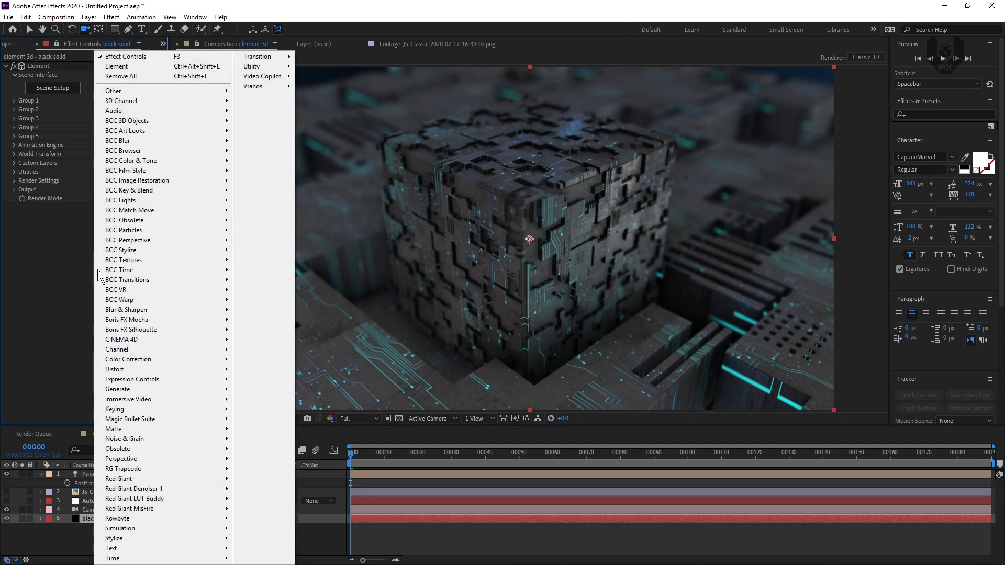
mouse_move(141, 359)
left_click(278, 374)
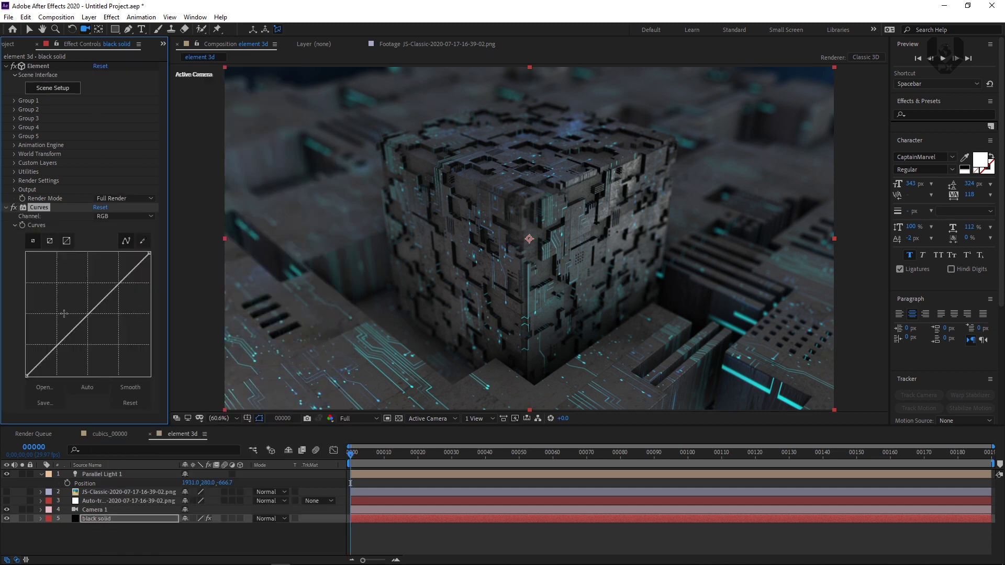
left_click_drag(59, 342, 63, 343)
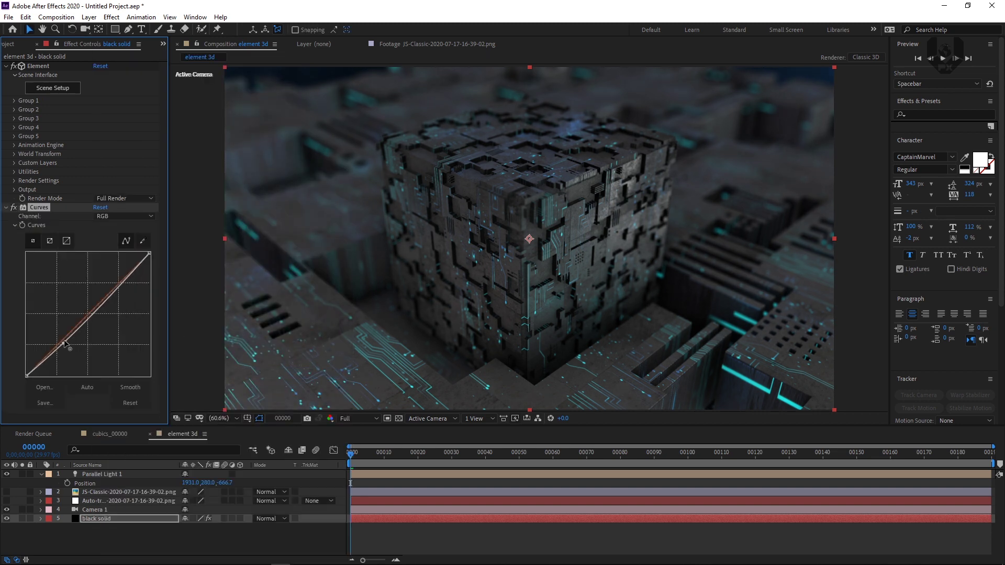
left_click_drag(103, 300, 101, 289)
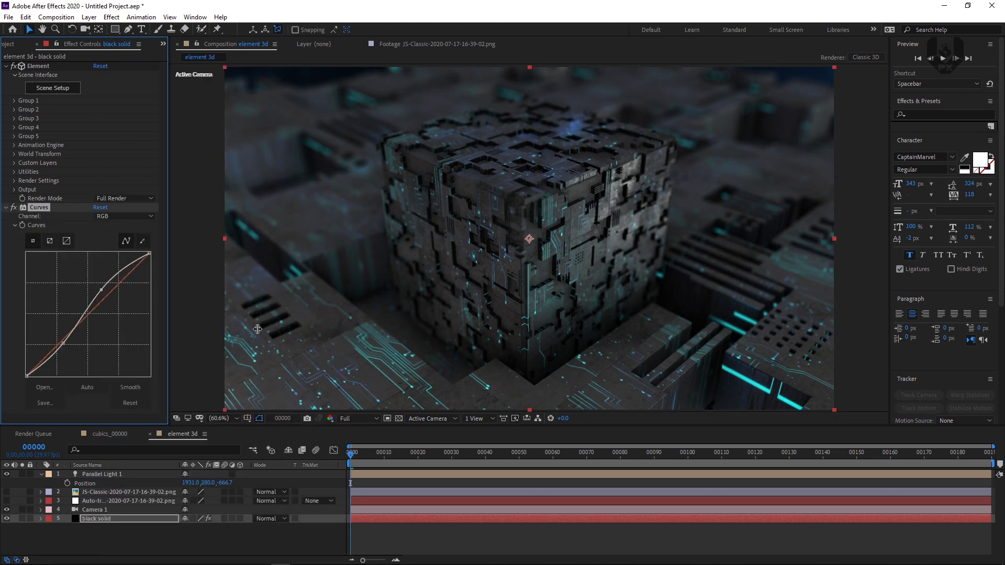
left_click(6, 207)
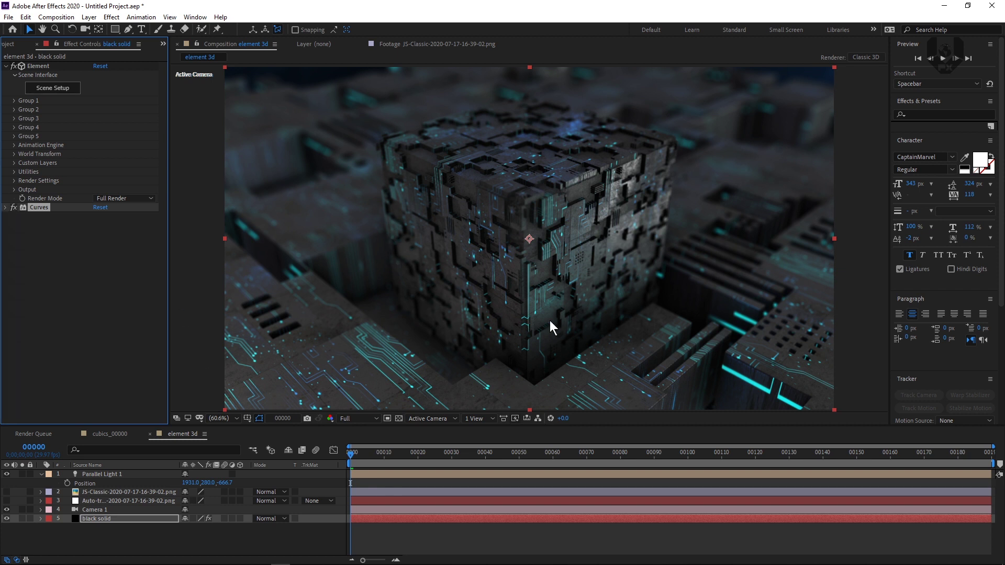
Duplicate the black solid, place the copy above all other layers and remove its Curves effect
left_click(122, 518)
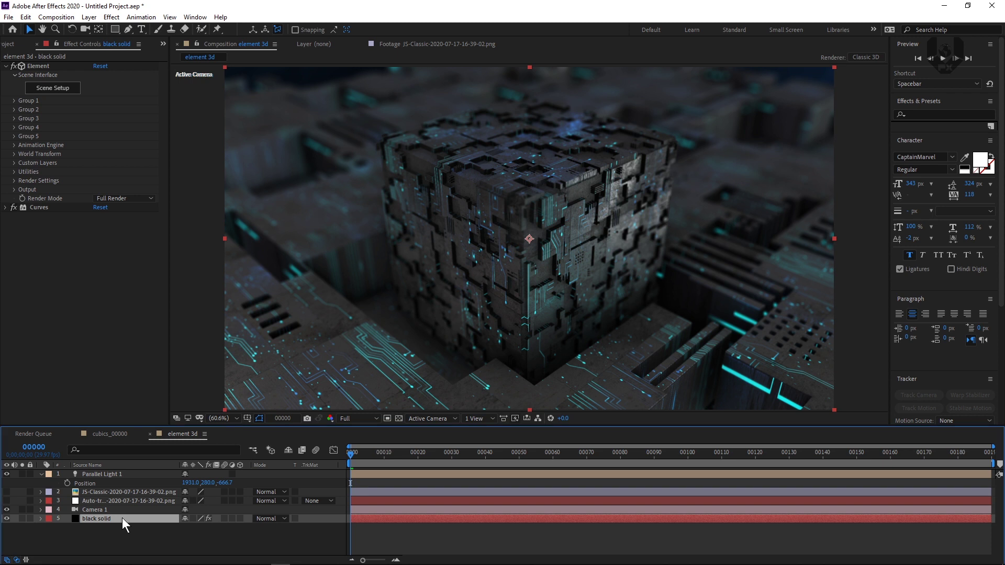
key("ctrl+d")
left_click_drag(116, 520, 122, 482)
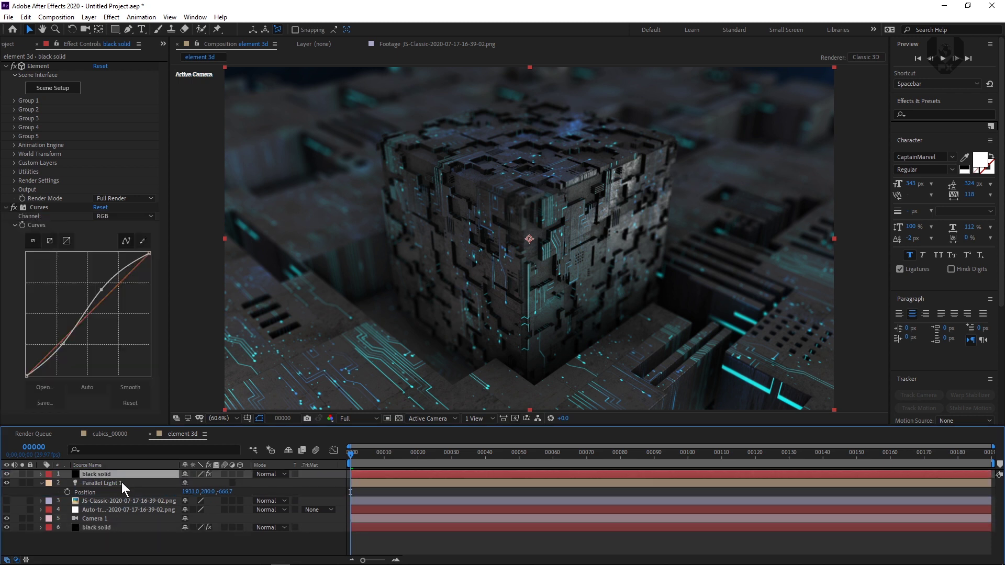
left_click(7, 208)
left_click(43, 208)
key("Delete")
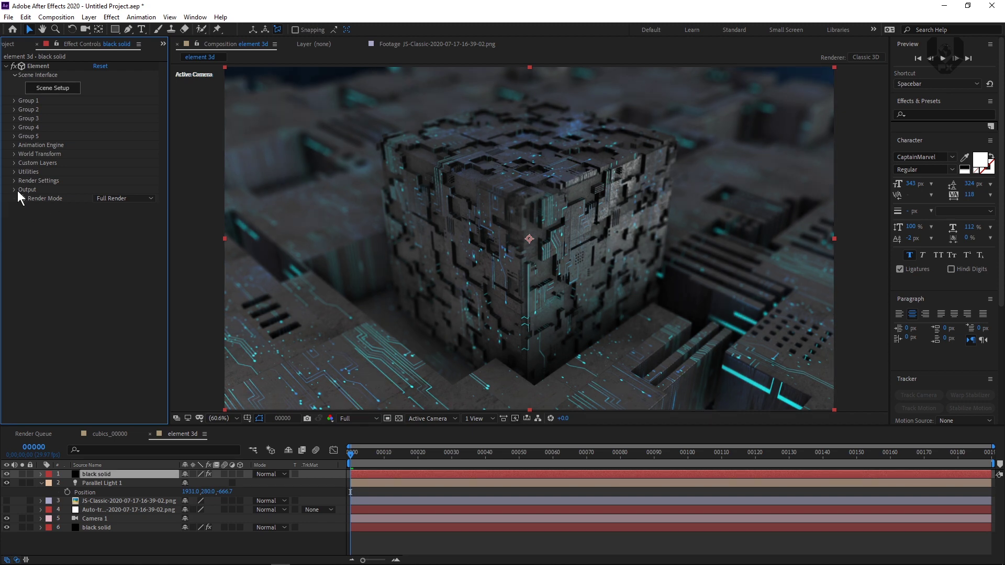
Set the Element output of the upper black solid to show only the Illumination pass
left_click(14, 189)
left_click(119, 202)
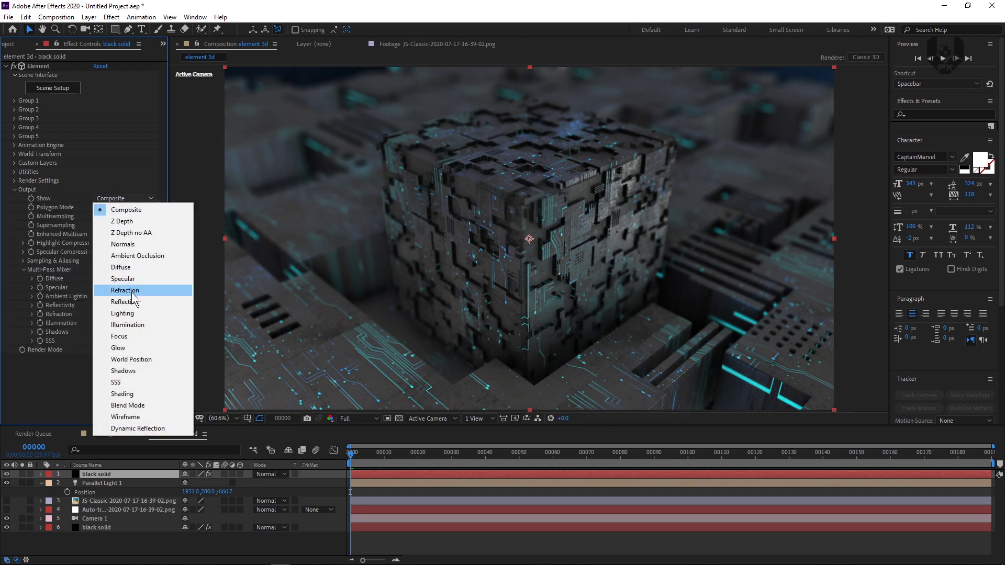
left_click(137, 324)
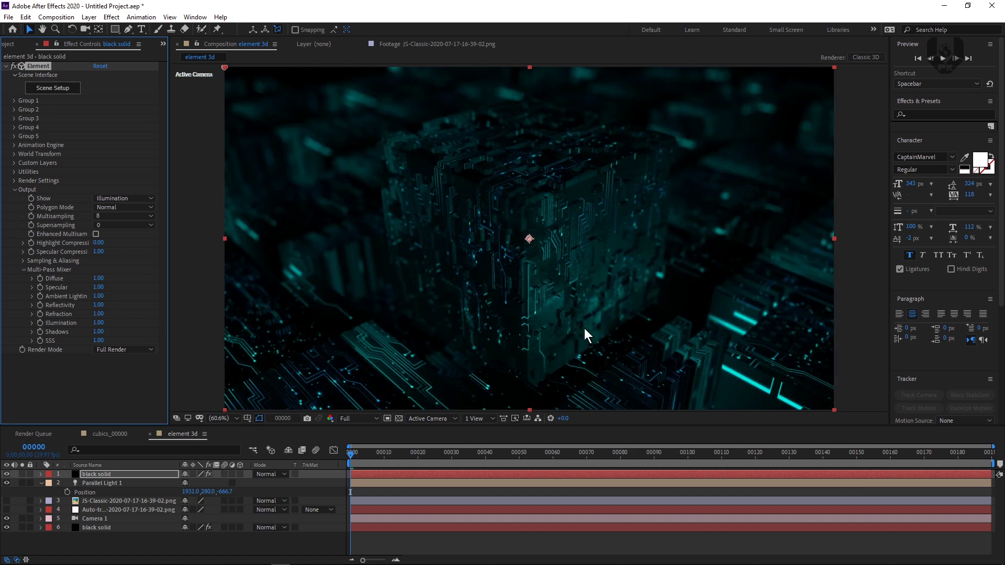
Add the Stylize Glow effect to the illumination layer with threshold 35.7%, radius 28 and intensity 2.0
left_click(929, 115)
type("glow")
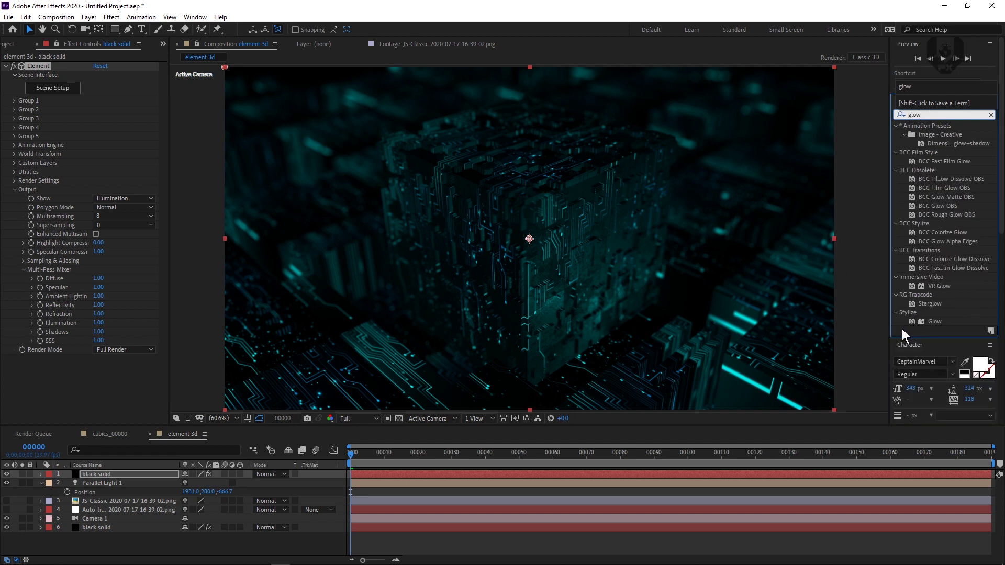
left_click_drag(935, 321, 148, 392)
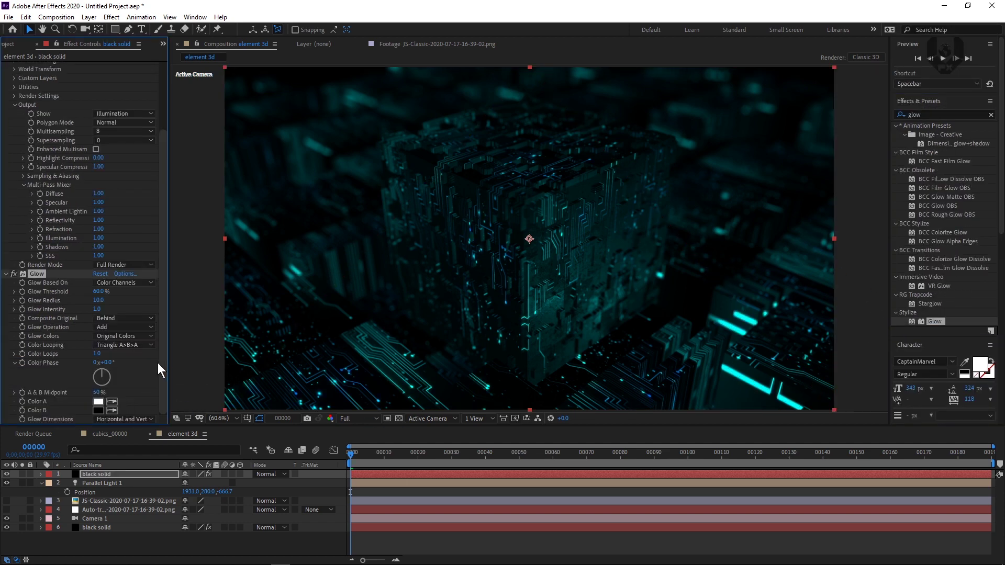
mouse_move(99, 294)
left_mouse_down()
mouse_move(78, 295)
mouse_move(107, 301)
left_mouse_up()
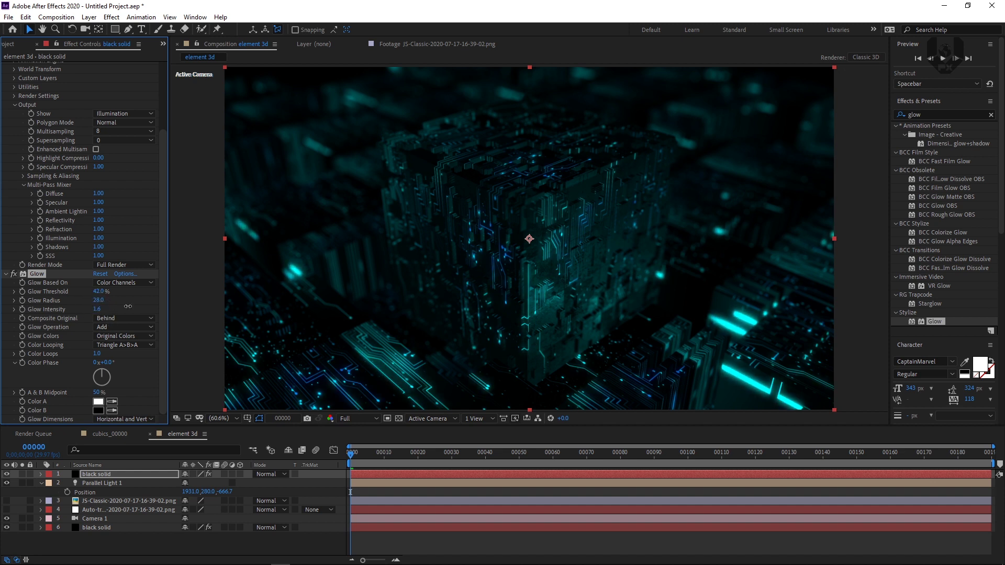
left_click_drag(118, 307, 200, 554)
Try the Lighten blending mode on the glowing illumination layer and settle on Screen
left_click(266, 478)
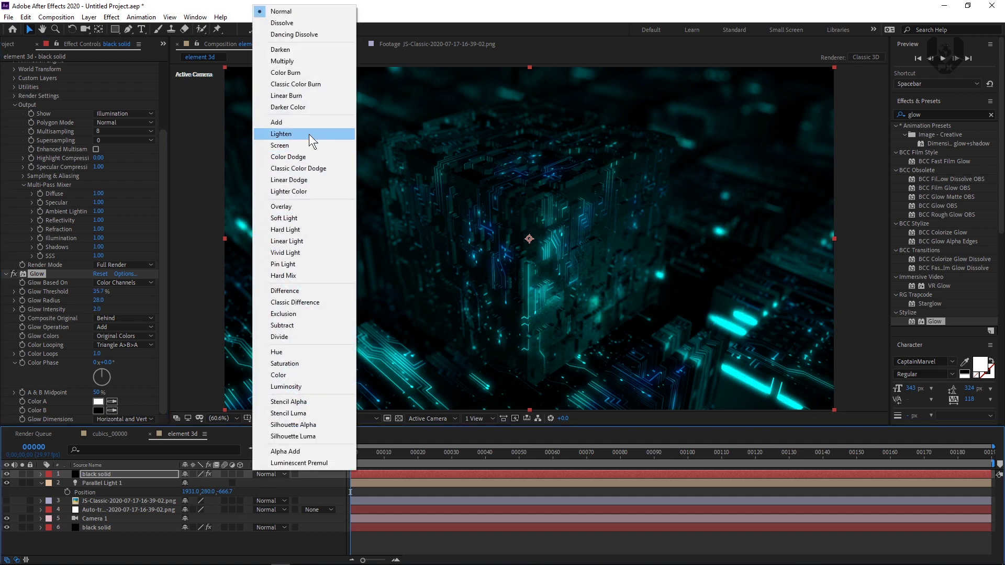
left_click(309, 134)
left_click(269, 477)
left_click(306, 148)
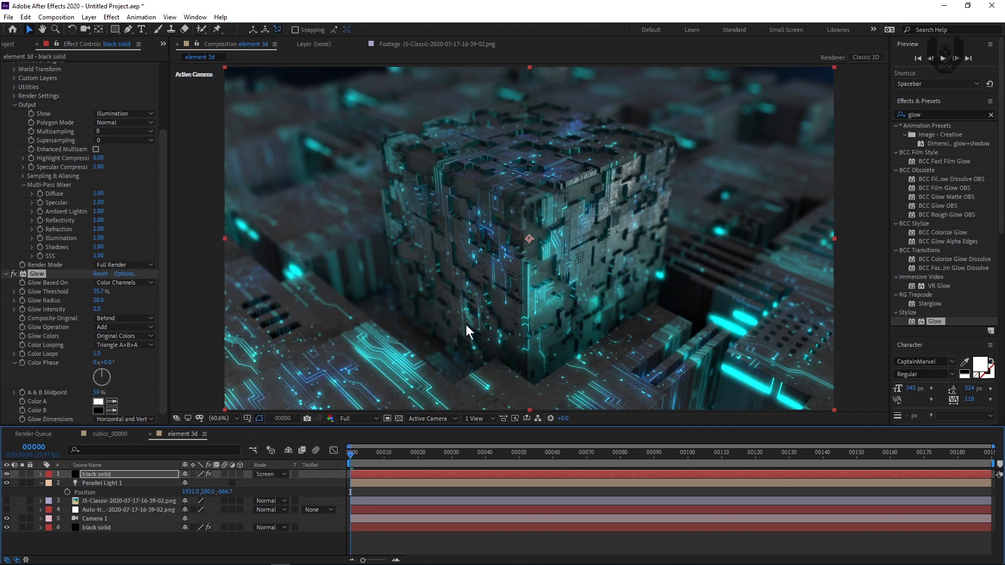
Apply VC Color Vibrance to the illumination layer and shift its color's hue toward yellow
left_click(7, 274)
left_click(14, 190)
right_click(71, 233)
mouse_move(158, 90)
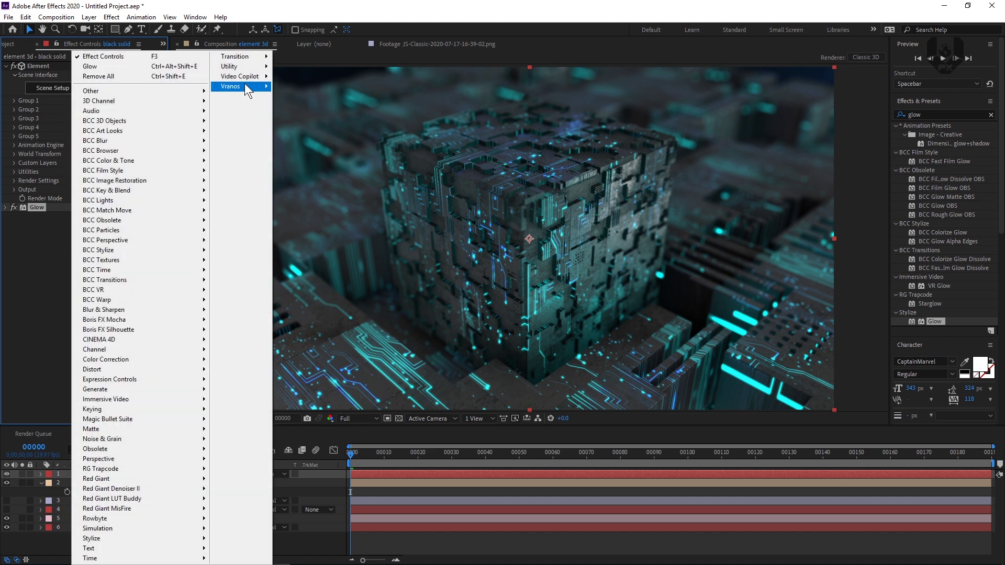
mouse_move(240, 76)
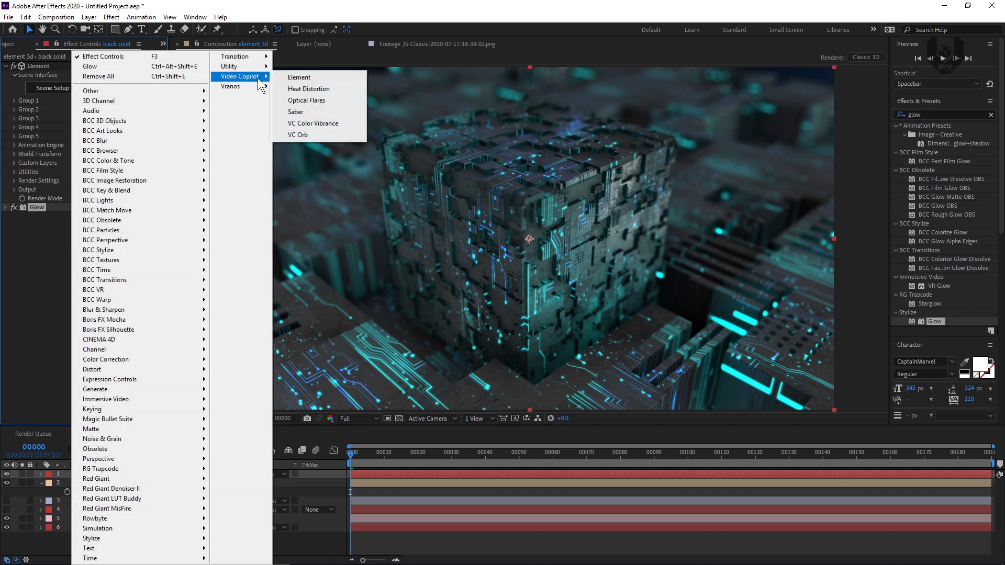
left_click(321, 124)
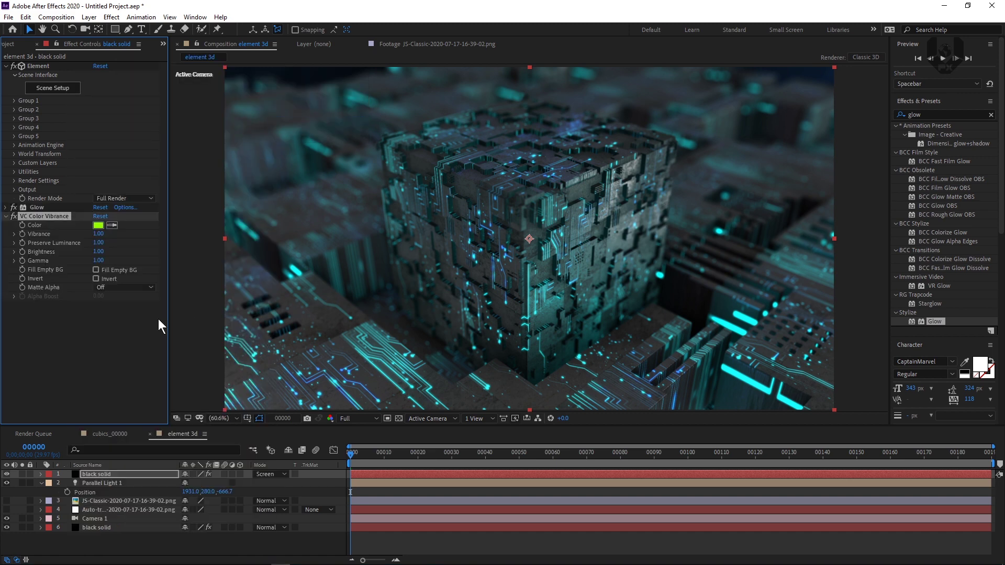
left_click(98, 227)
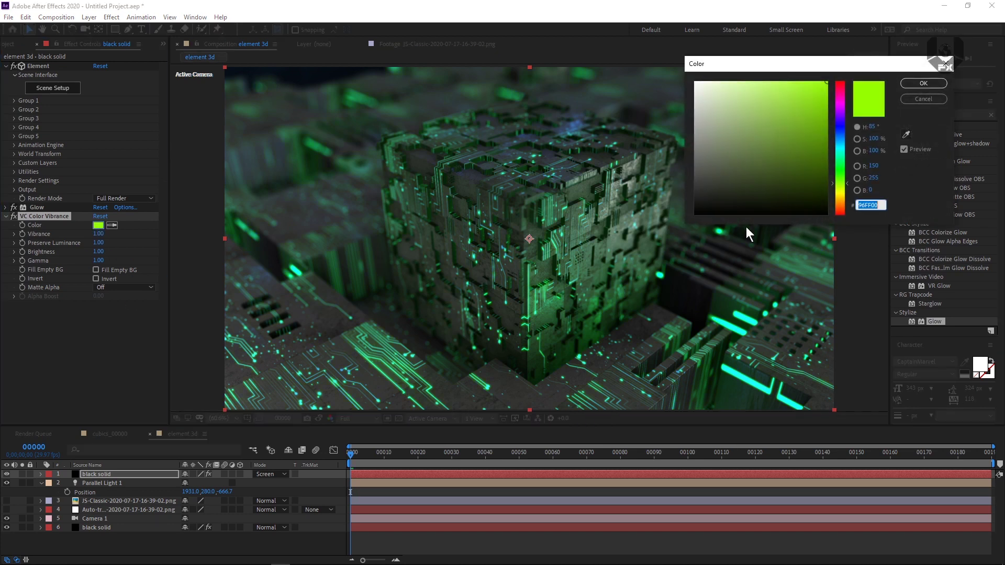
left_click(840, 195)
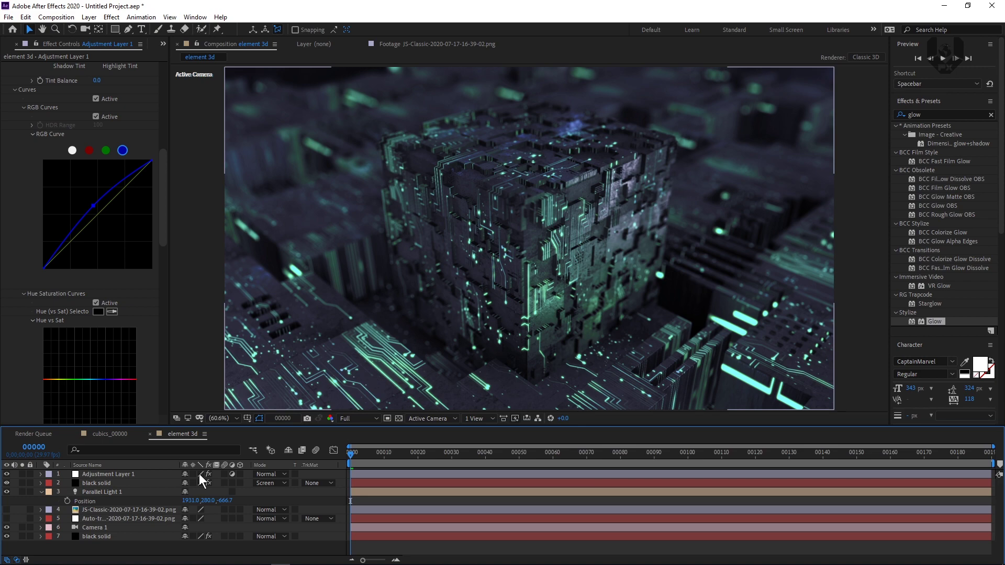
View the cubics_00000 reference composition for comparison and return to the element 3d composition
left_click(110, 435)
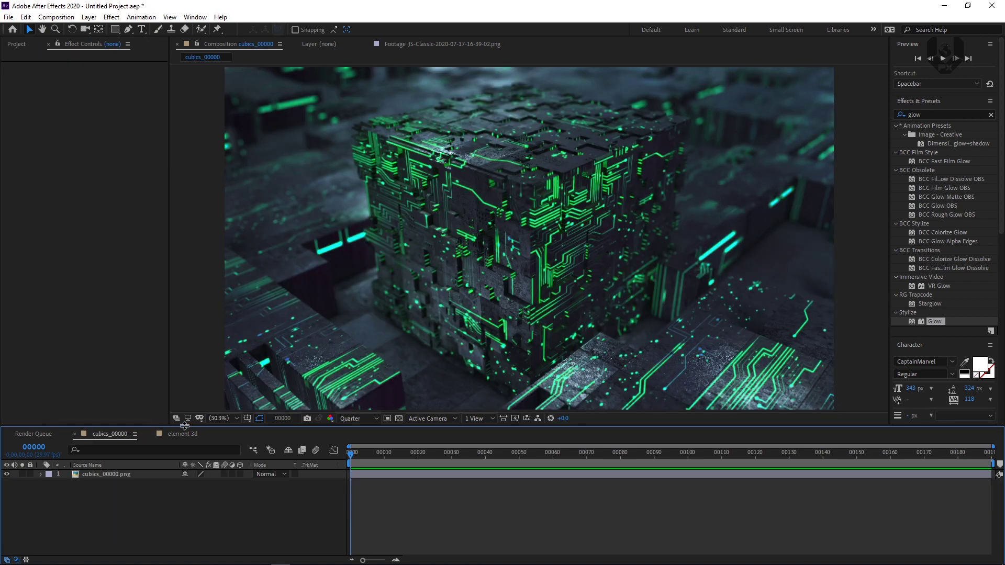
left_click(183, 432)
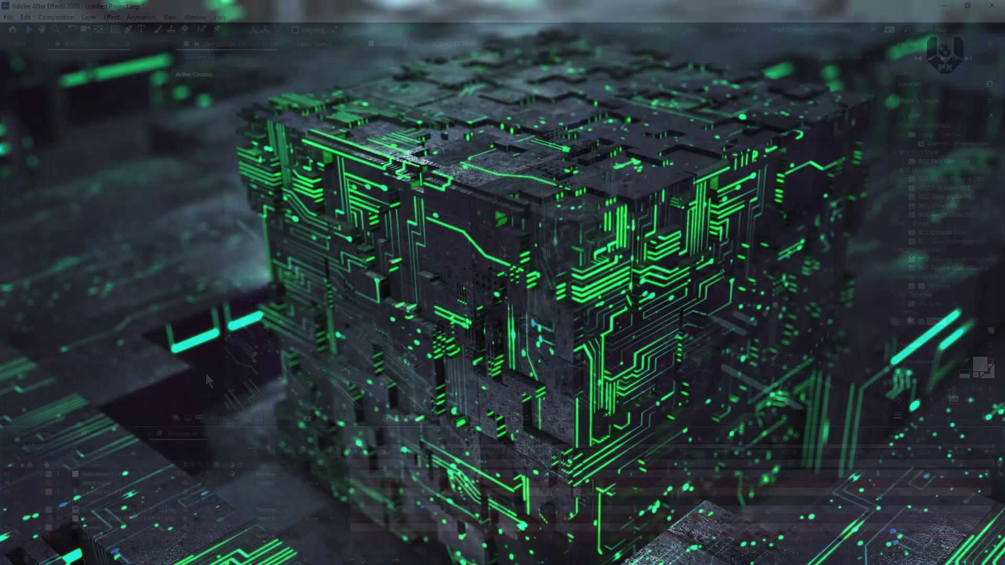